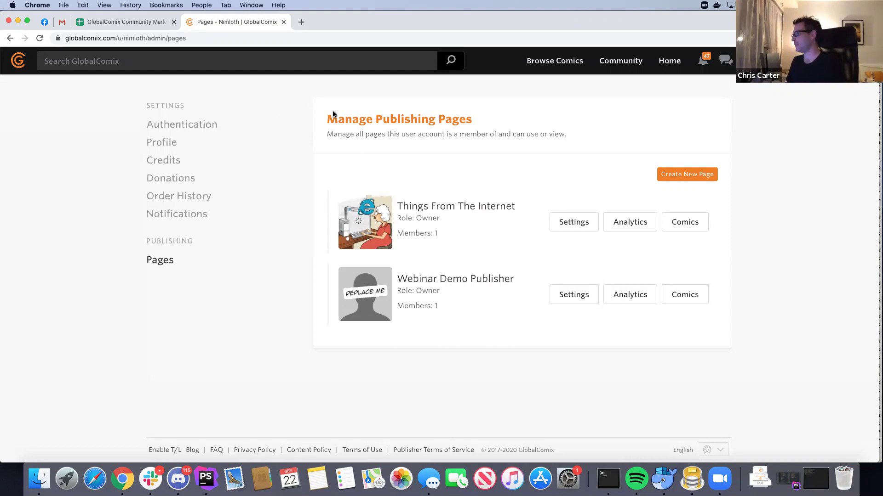
click(743, 61)
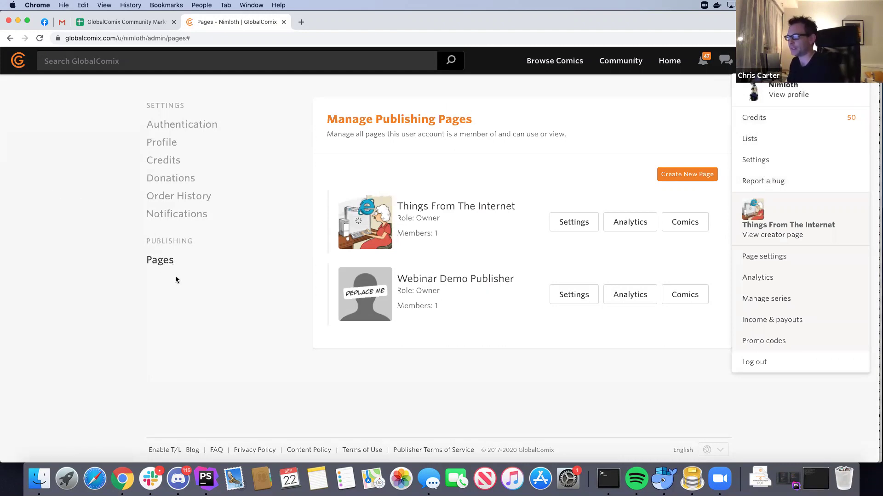
click(243, 298)
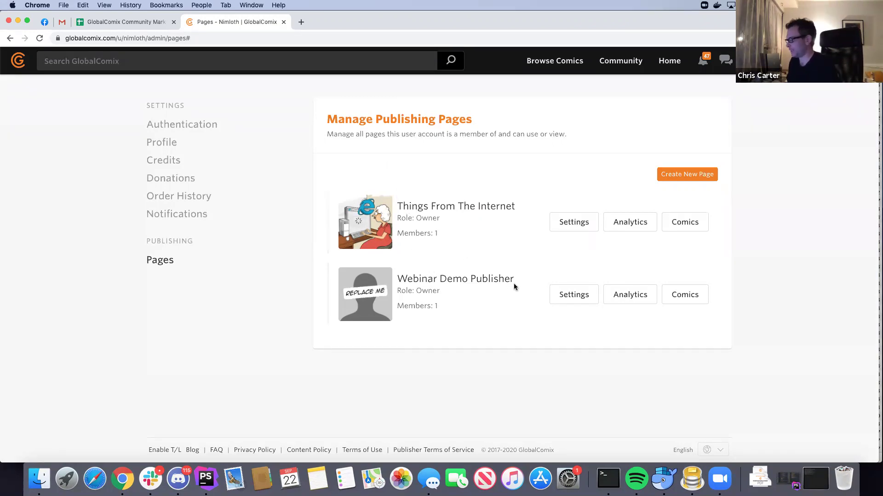
Open the Webinar Demo Publisher page's series management and start creating a new series.
click(574, 295)
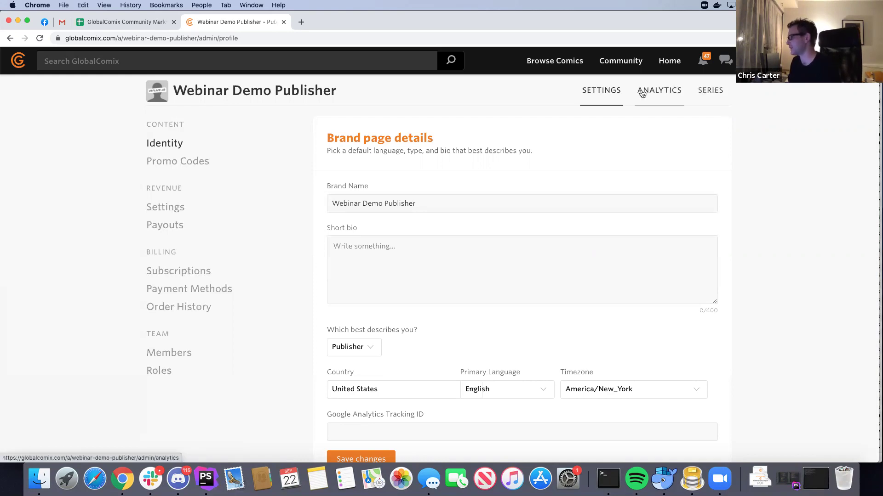
click(711, 95)
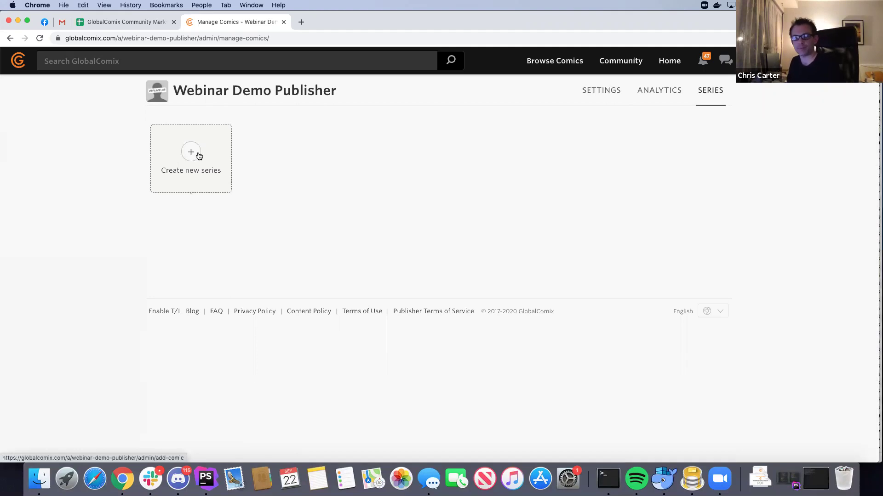
click(199, 157)
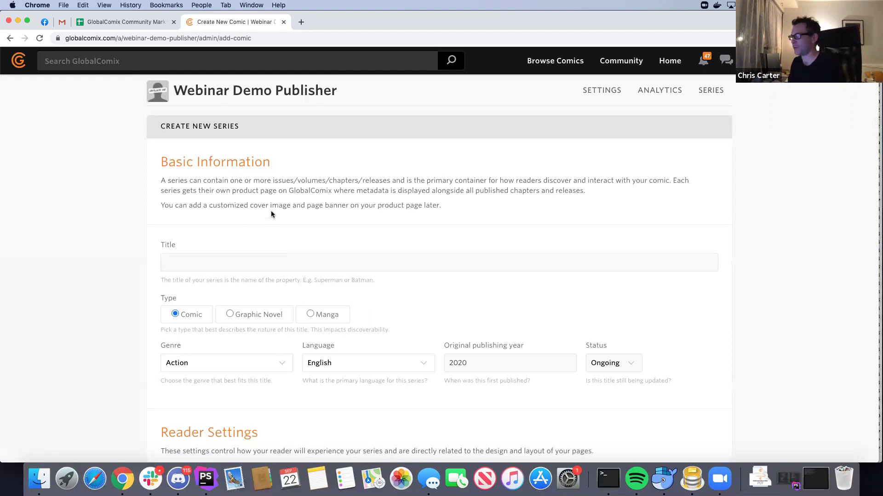
Enter "Webinar Series Demo" as the title of the new series.
scroll(272, 211, down, 3)
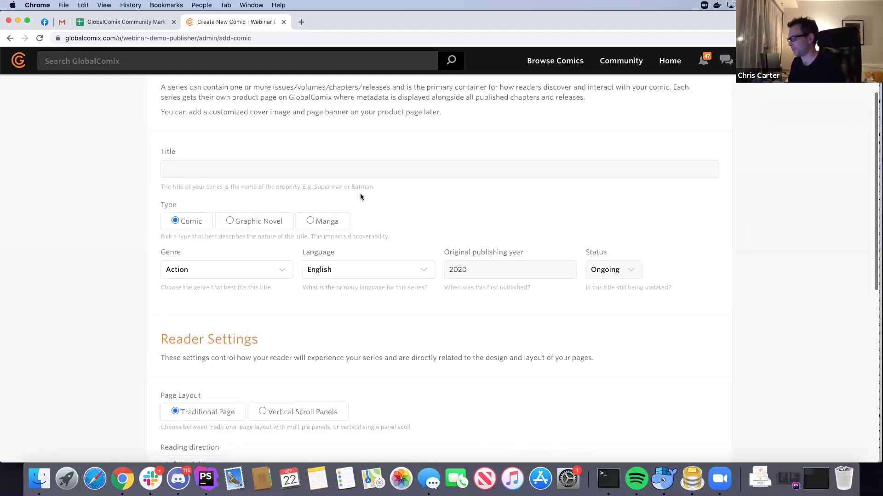
scroll(329, 210, down, 2)
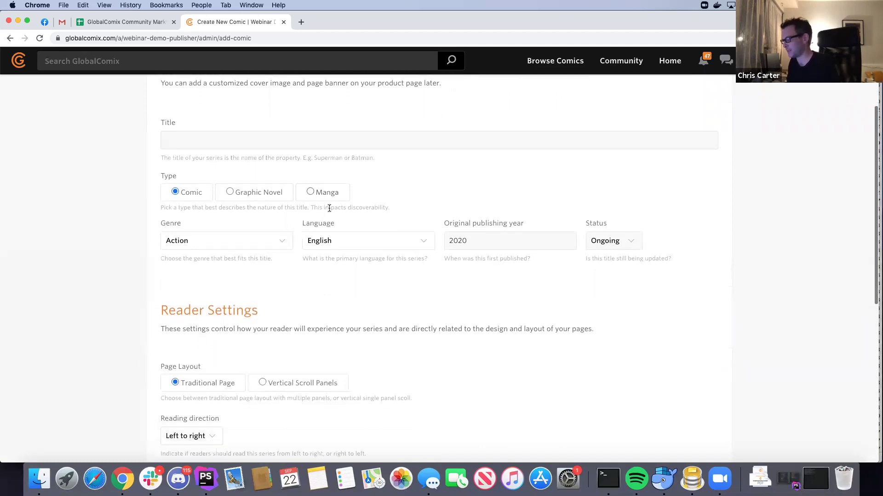
scroll(330, 204, up, 3)
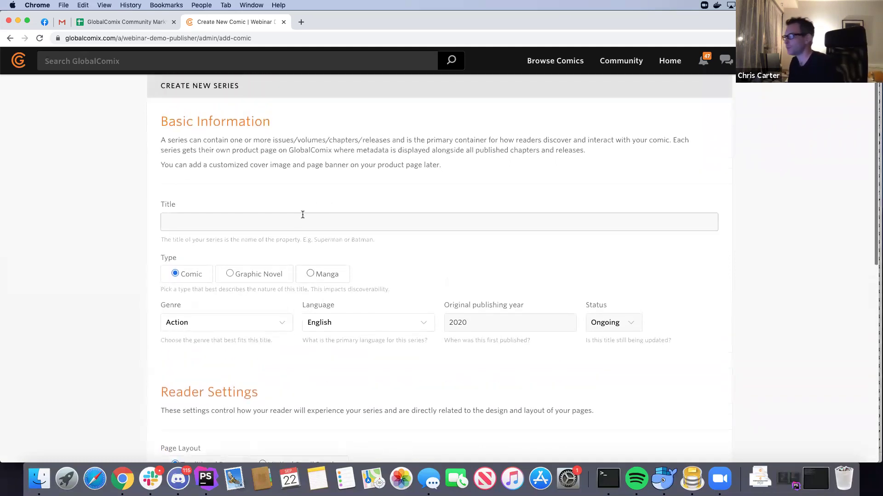
click(300, 219)
scroll(301, 217, down, 1)
text(Web)
key(Down)
key(Return)
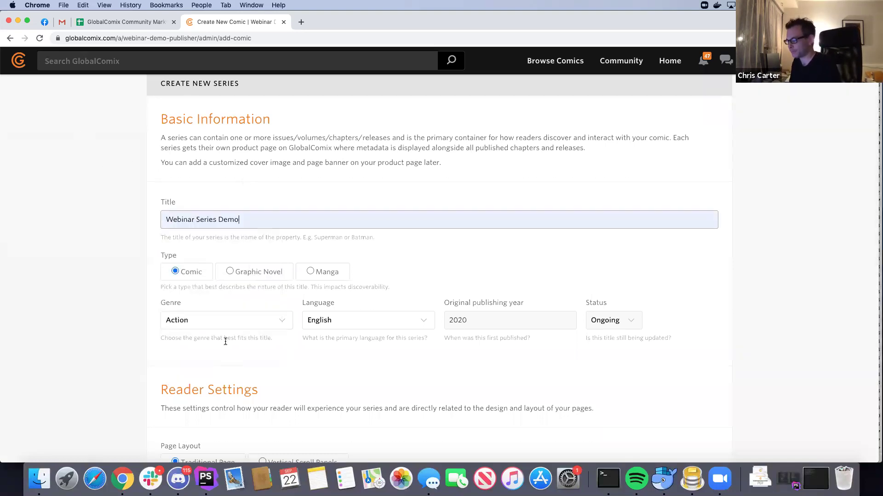
Set the genre of the new series to Education.
click(227, 321)
click(542, 296)
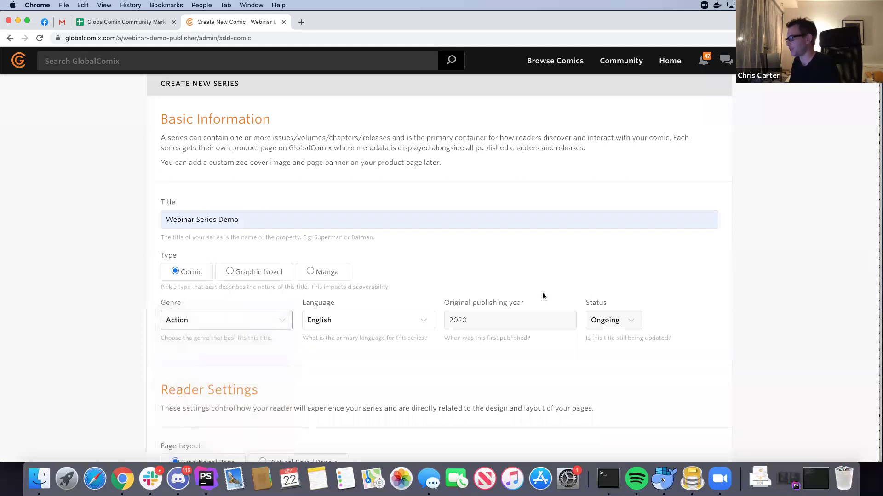
click(492, 321)
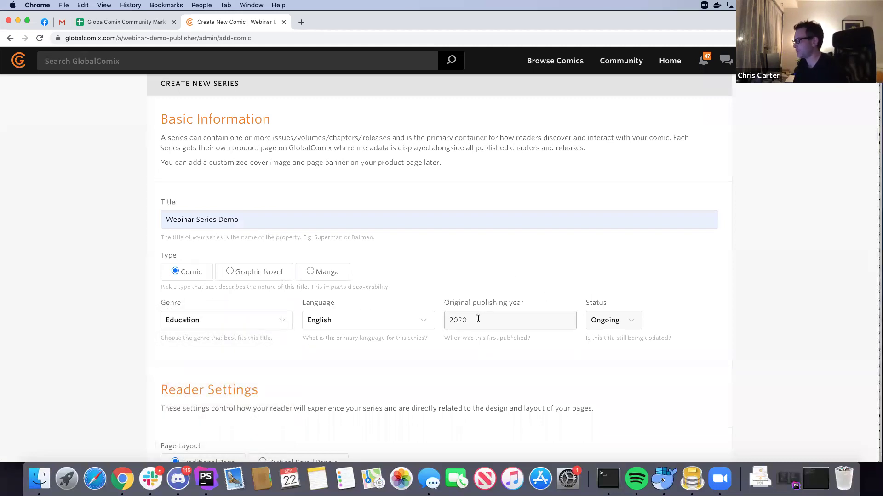
click(606, 321)
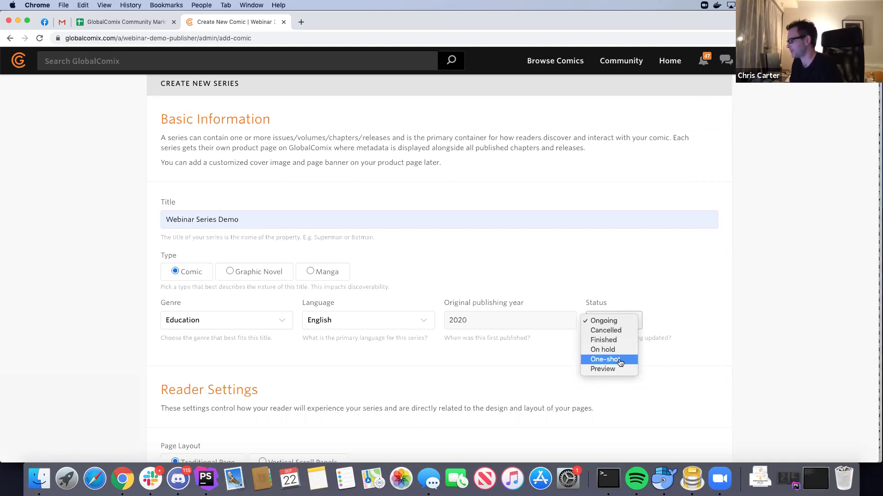
click(607, 359)
click(609, 320)
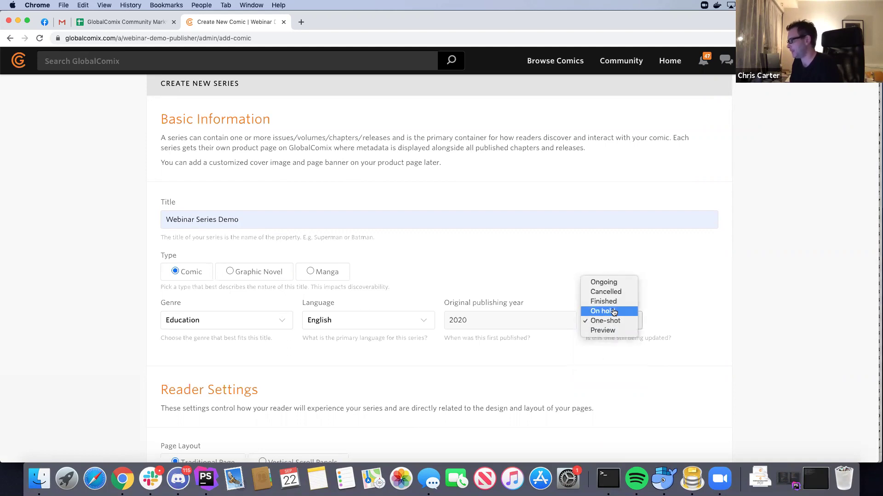
click(603, 282)
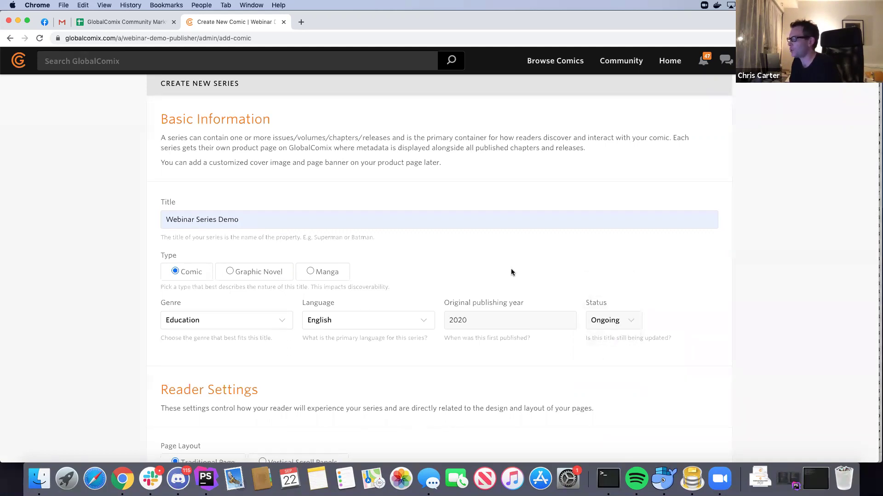
Set the default access model to Paid with a custom preview making the first 3 pages of each release free.
scroll(460, 278, down, 3)
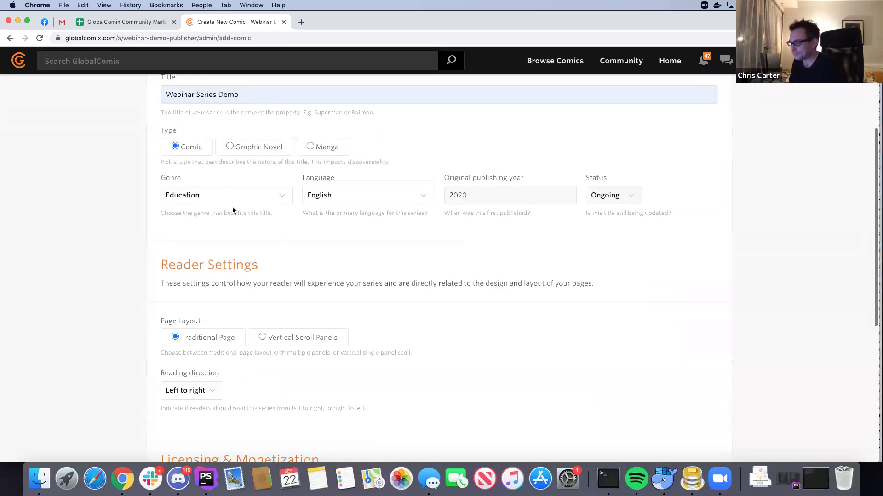
scroll(248, 219, down, 3)
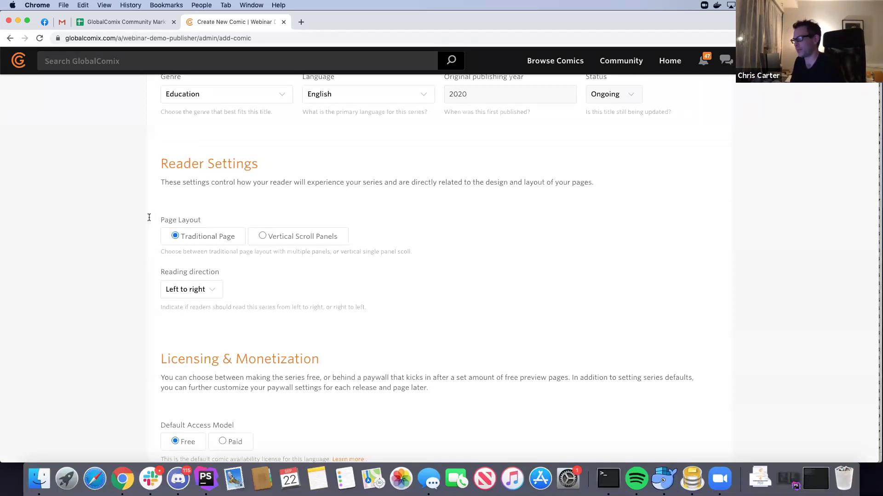
scroll(253, 251, down, 5)
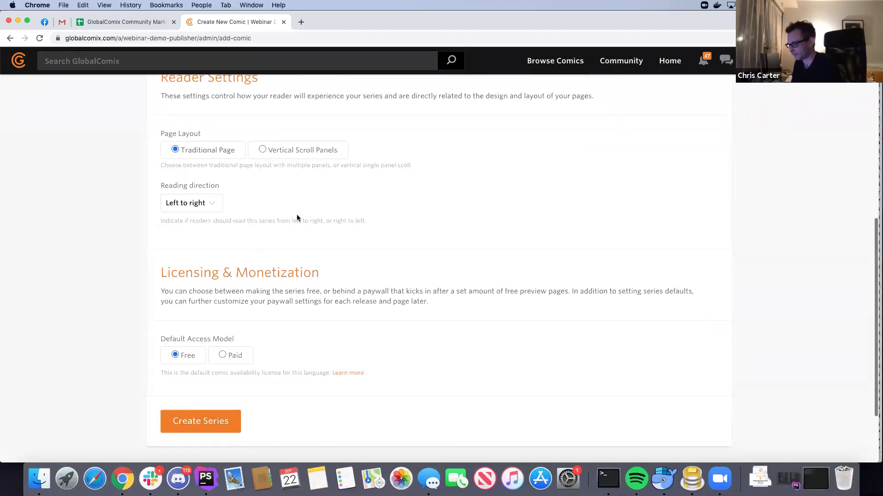
click(222, 311)
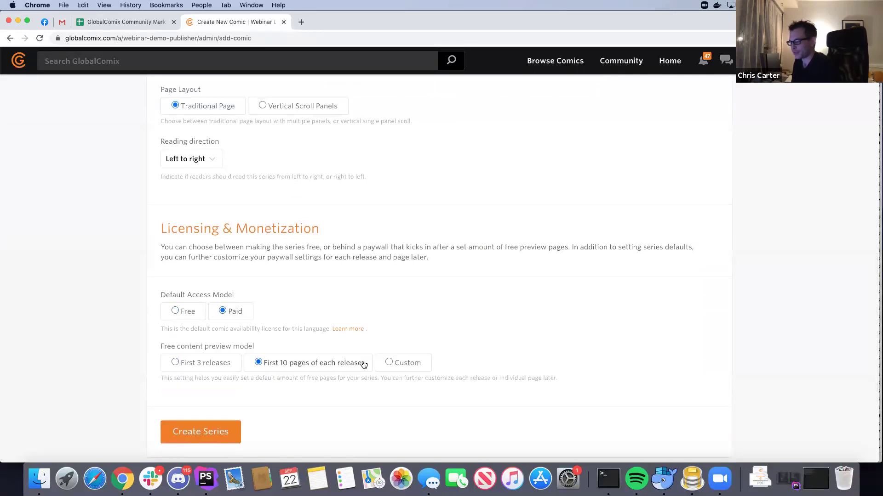
click(400, 364)
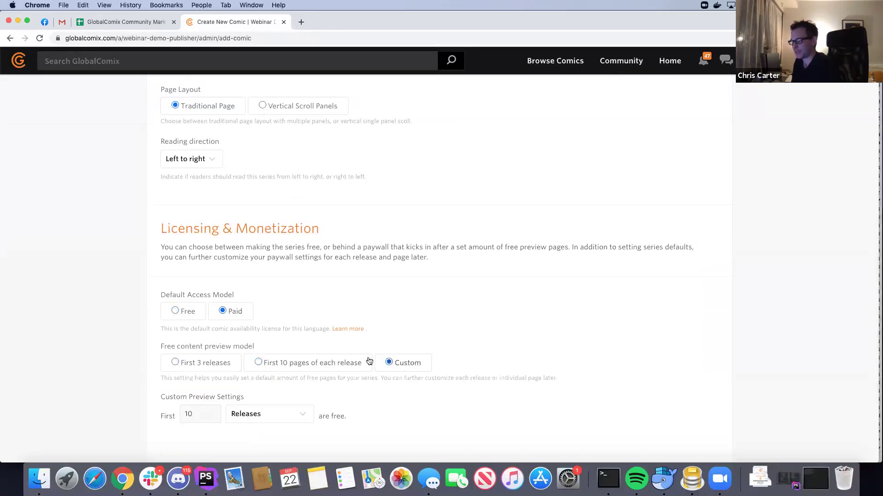
click(245, 415)
click(257, 423)
double_click(196, 410)
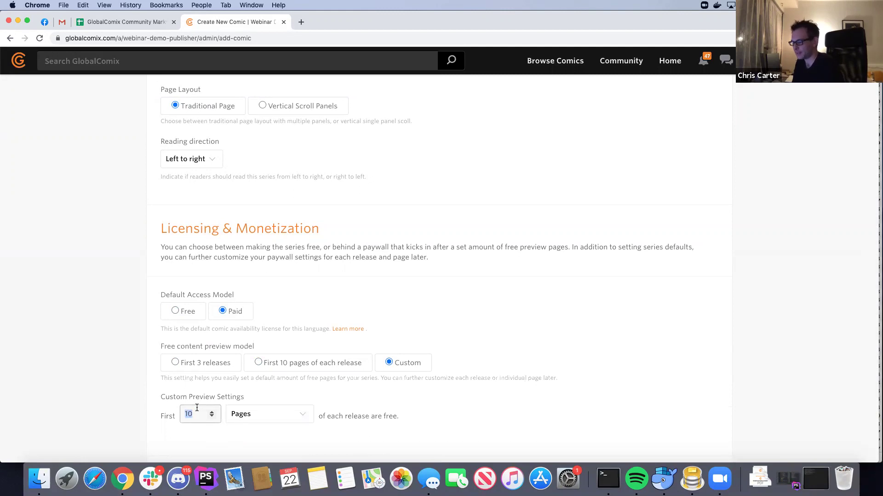
click(376, 288)
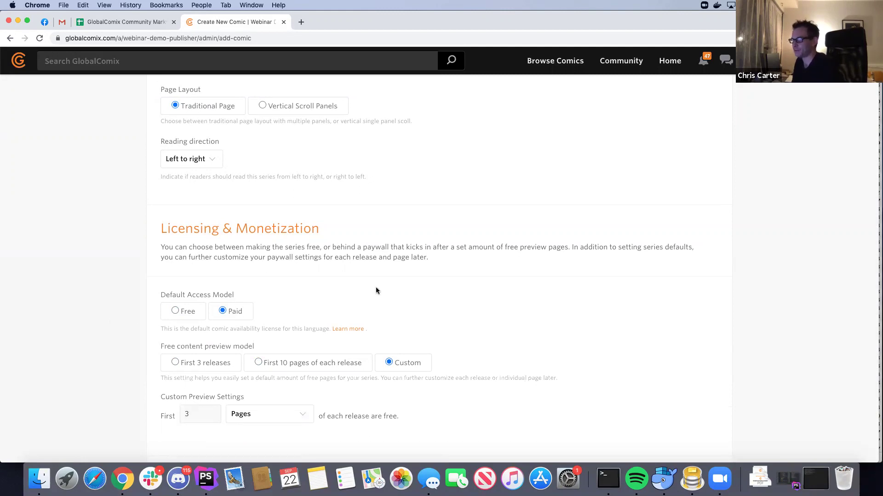
Submit the completed form to create the series.
scroll(330, 278, down, 2)
scroll(330, 278, down, 2)
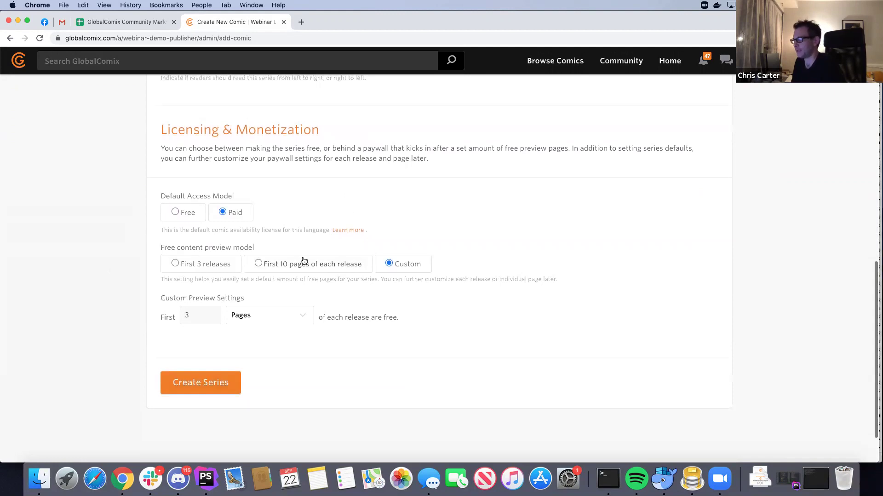
scroll(268, 329, down, 1)
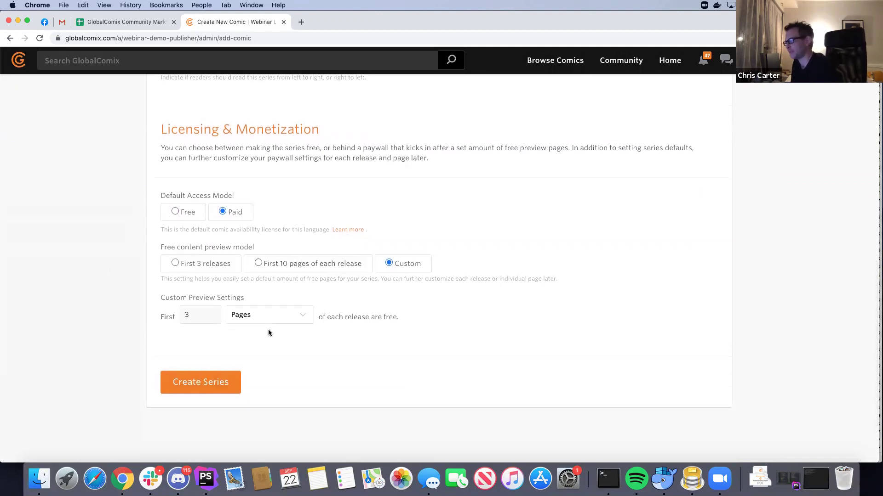
click(211, 378)
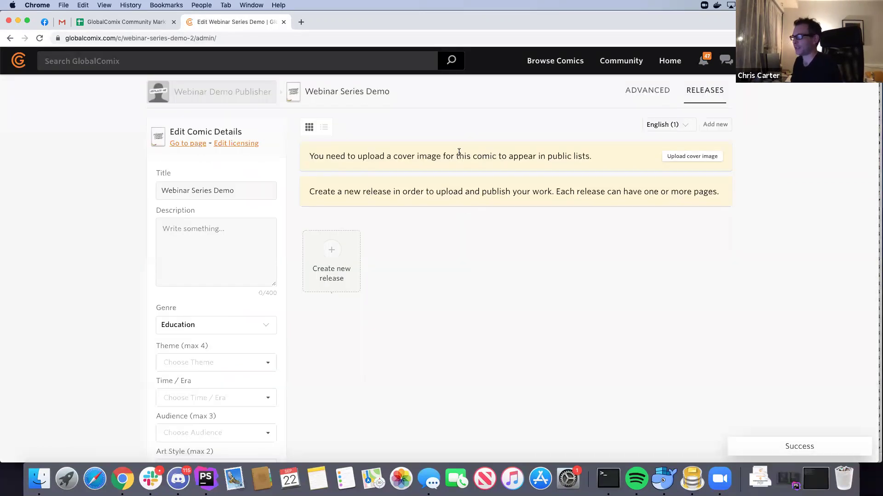
Upload bestis-cover.png as the cover image of the series.
click(714, 158)
click(400, 267)
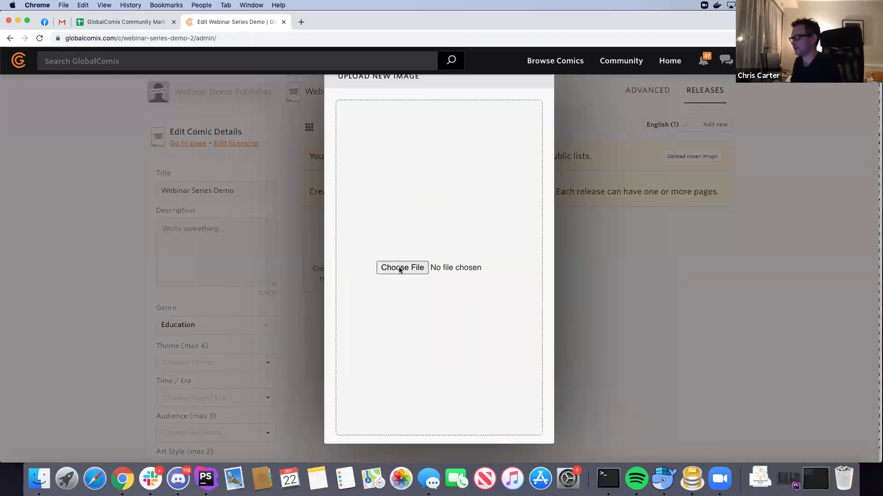
double_click(363, 77)
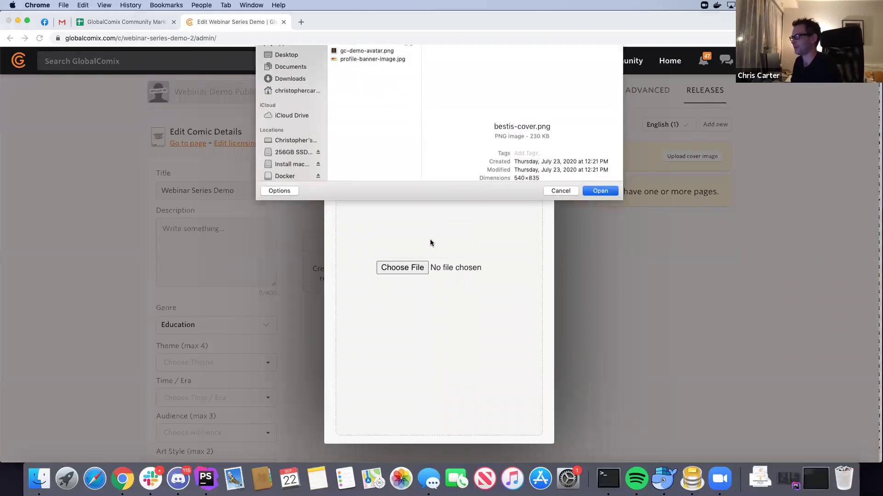
click(360, 416)
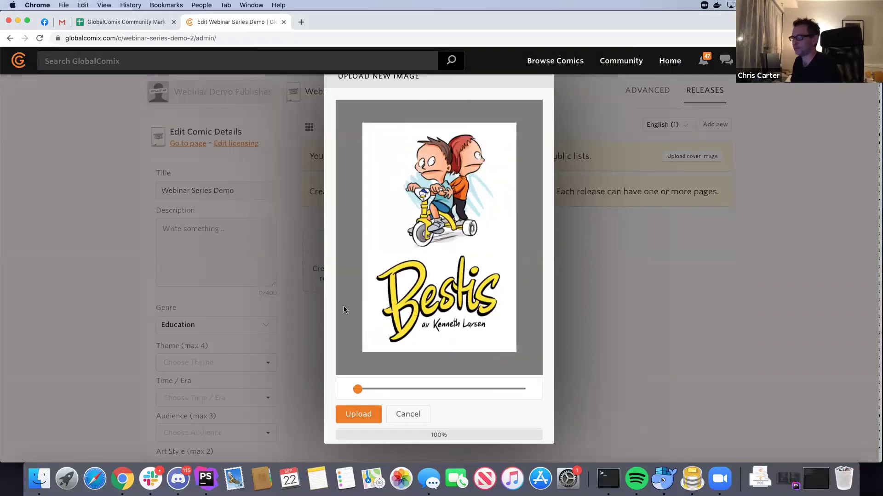
Choose four themes in the comic details of the series.
scroll(346, 292, down, 5)
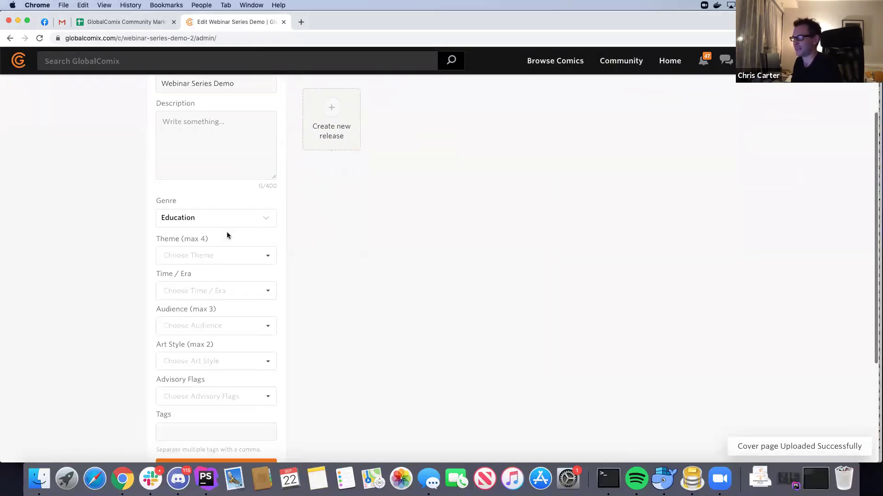
click(228, 260)
click(207, 294)
click(207, 335)
scroll(209, 358, down, 3)
click(212, 355)
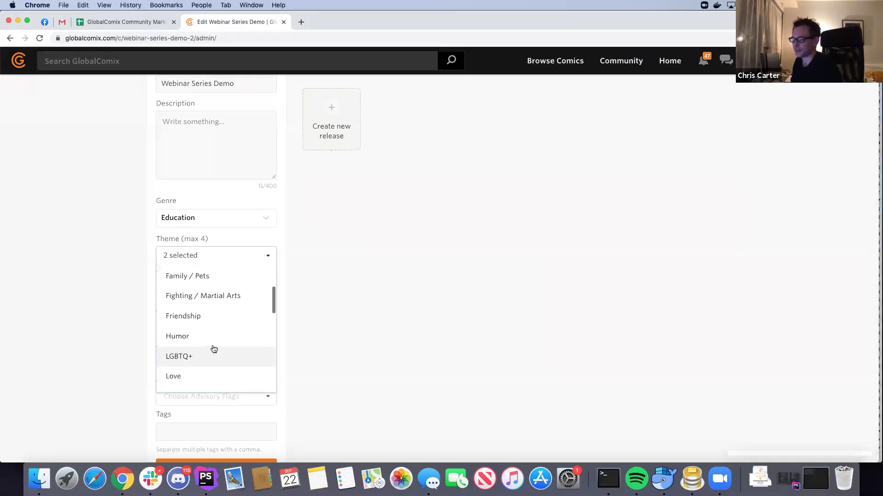
click(216, 316)
click(344, 318)
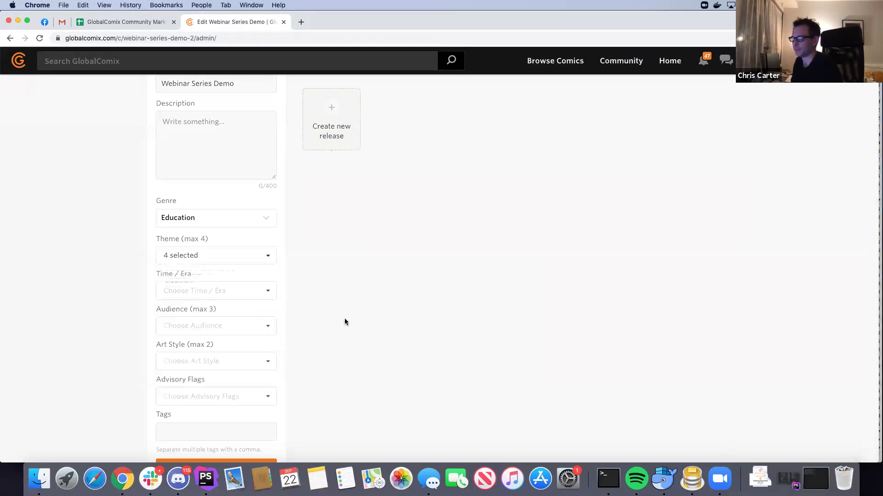
Choose one time/era and two audiences in the comic details.
click(228, 290)
scroll(335, 294, down, 3)
click(306, 260)
click(181, 234)
click(201, 274)
click(187, 290)
click(301, 271)
Set the comic's art styles to Western Comics and Toon.
click(208, 268)
scroll(204, 390, down, 2)
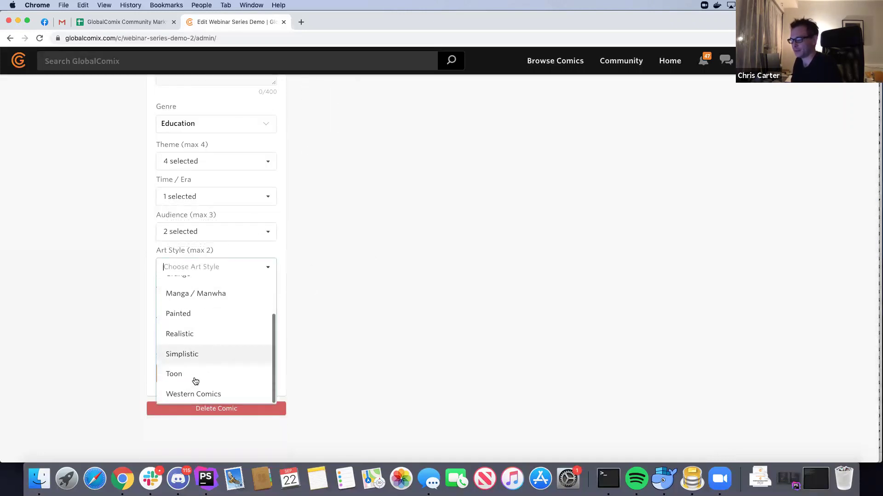
click(206, 394)
click(188, 375)
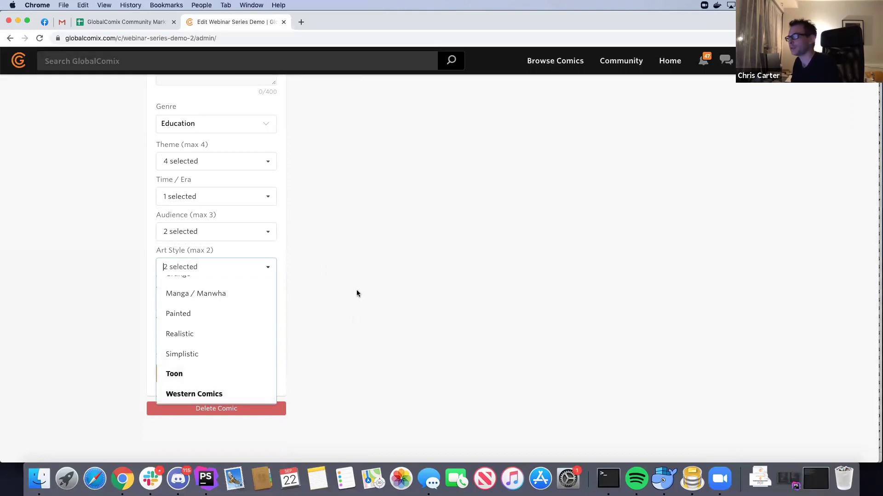
click(335, 280)
Choose one advisory flag and save the comic details.
click(267, 307)
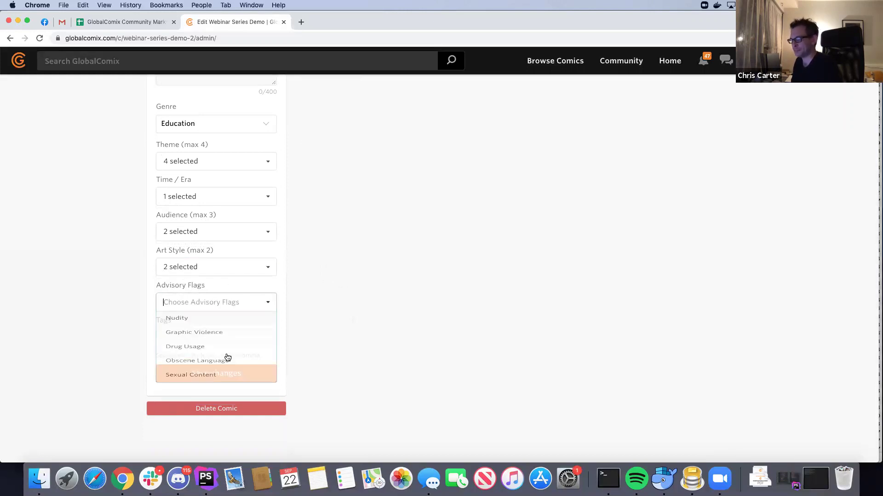
click(242, 384)
click(376, 321)
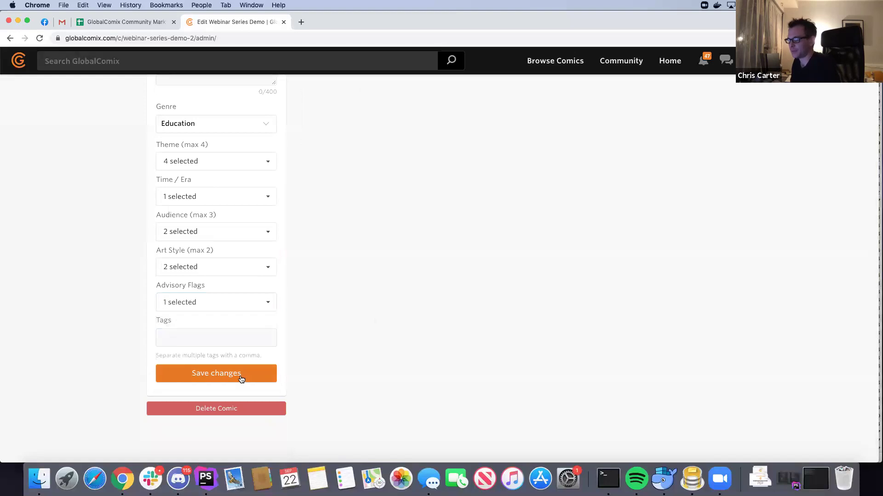
click(243, 374)
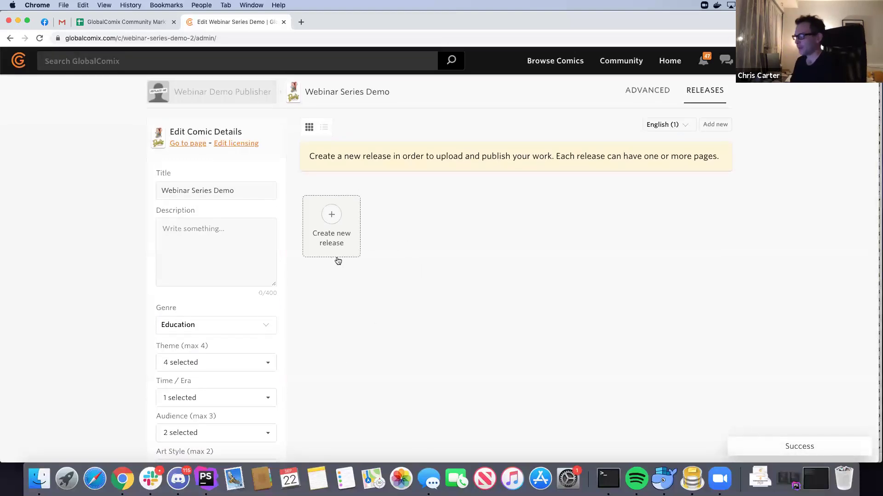
Create a new English release for Webinar Series Demo.
click(330, 220)
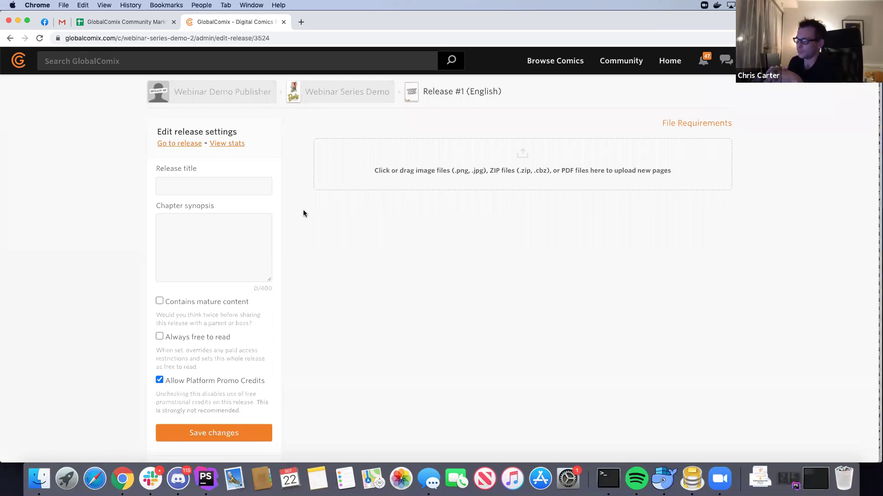
Review the file upload specifications, including accepted formats, hard constraints and recommended image sizes.
click(682, 124)
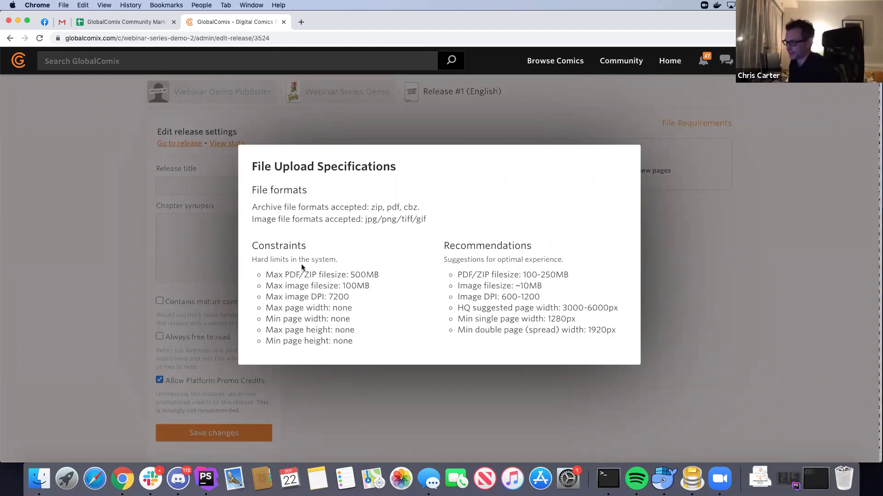
mouse_move(356, 343)
mouse_down()
mouse_move(276, 274)
mouse_move(349, 314)
mouse_move(296, 305)
mouse_move(252, 247)
mouse_move(366, 288)
mouse_move(356, 347)
mouse_up()
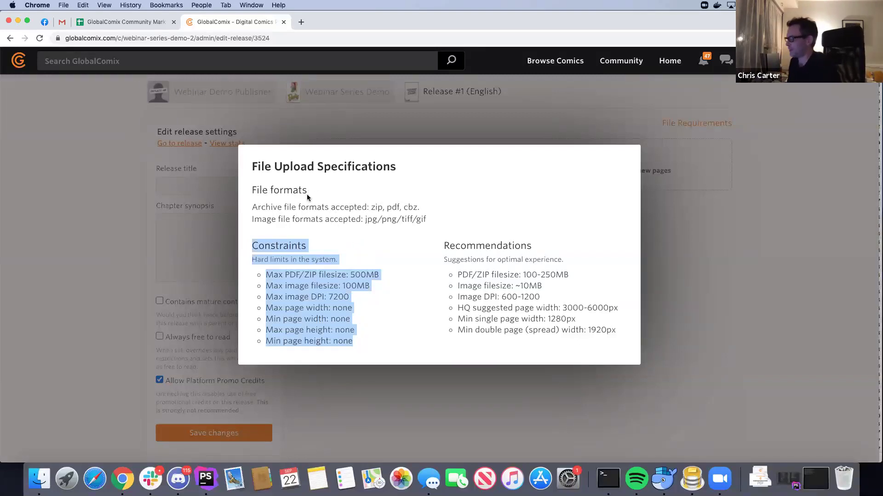
click(405, 243)
mouse_move(443, 245)
mouse_down()
mouse_move(618, 311)
mouse_move(623, 333)
mouse_move(444, 243)
mouse_up()
click(444, 243)
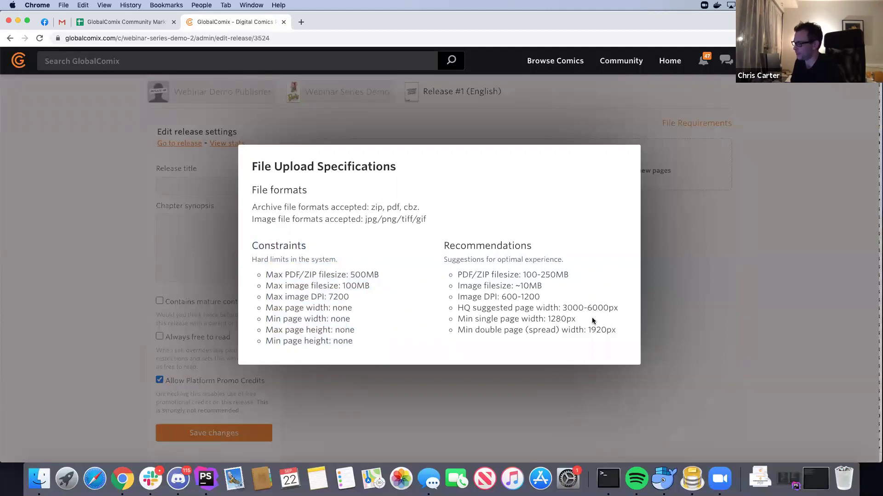
drag(616, 330, 609, 330)
click(614, 329)
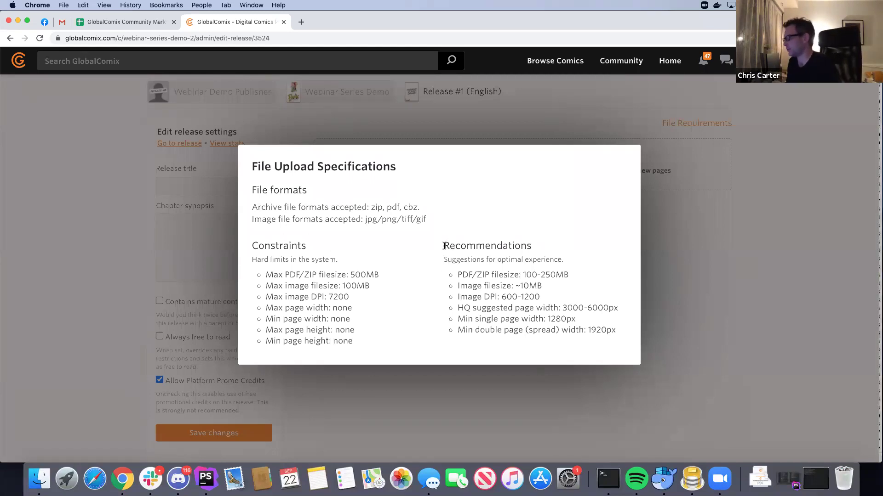
click(711, 263)
Upload the archive bestis.zip from the GC Demo Content Webinar folder as the release's pages.
click(382, 173)
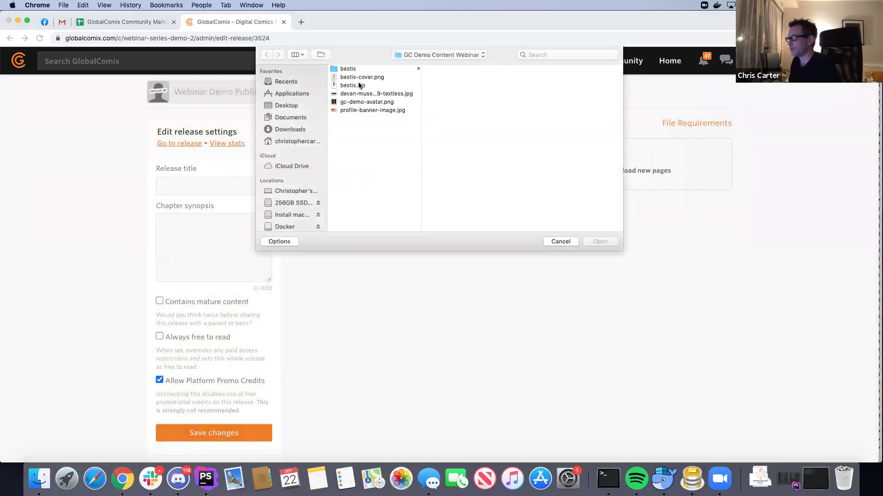
click(361, 86)
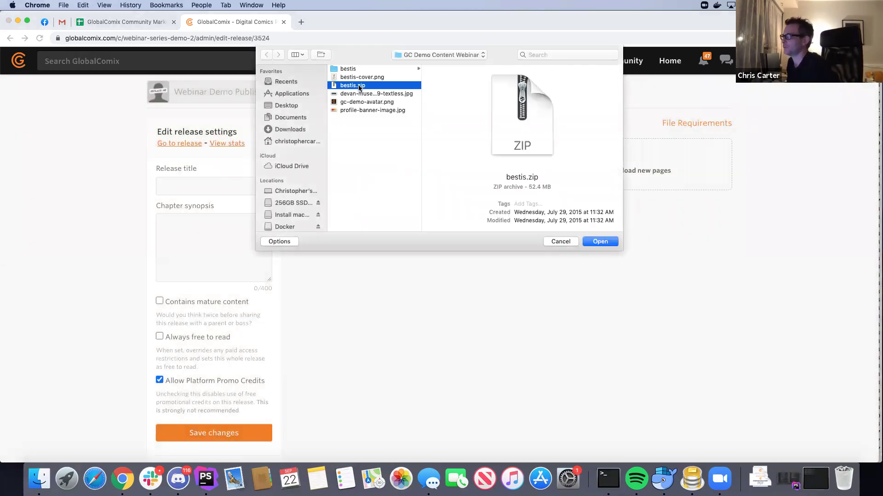
double_click(359, 86)
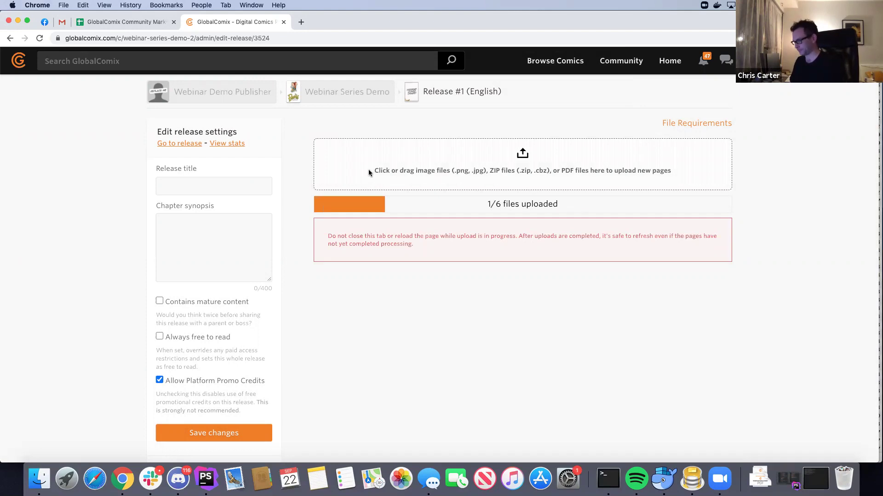
Title the release "This is a release title" and save the release settings.
scroll(366, 171, down, 1)
click(239, 157)
text(T)
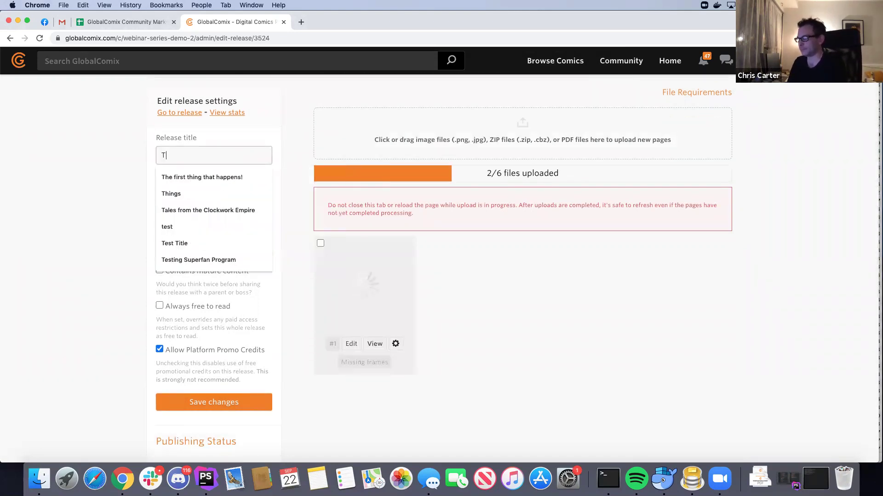
text(his is a releas)
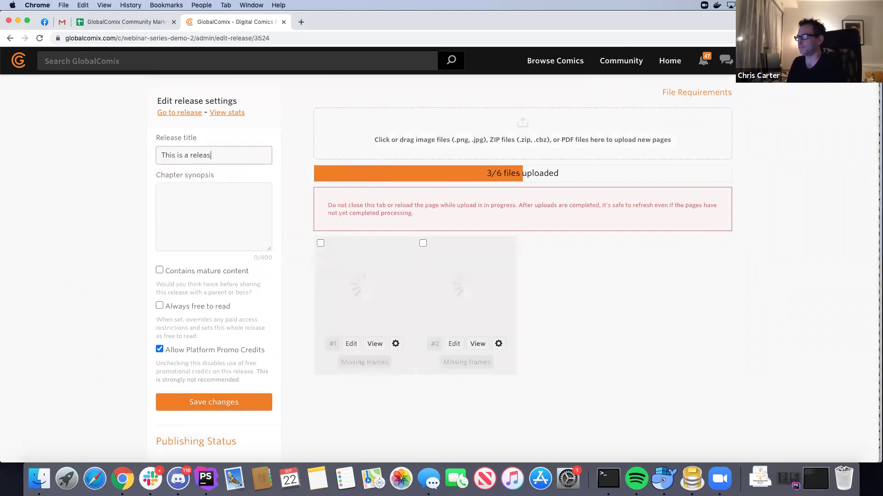
text(e title)
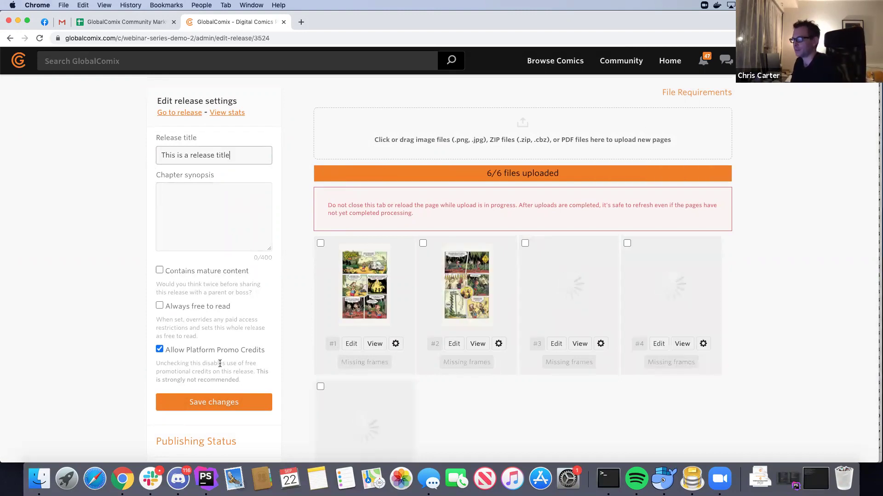
key(Return)
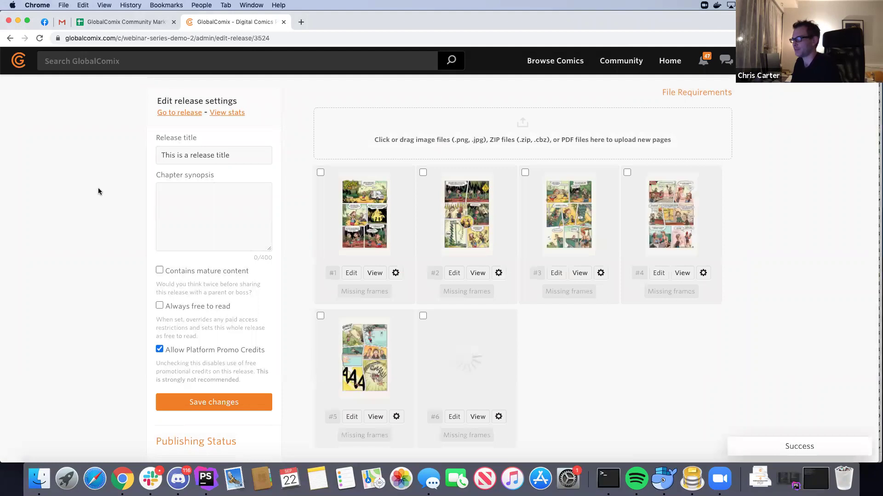
Apply the batch action Set Always Free to Read to pages 4 and 5 of the release.
scroll(96, 187, down, 1)
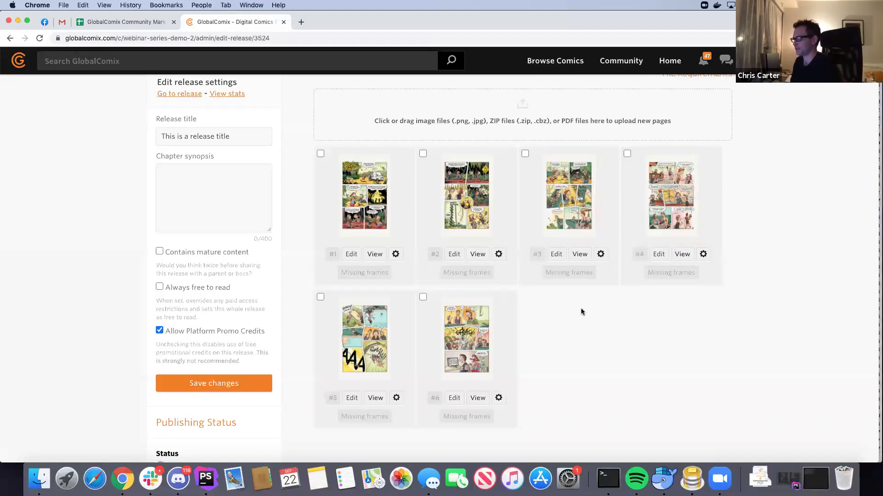
scroll(580, 311, down, 5)
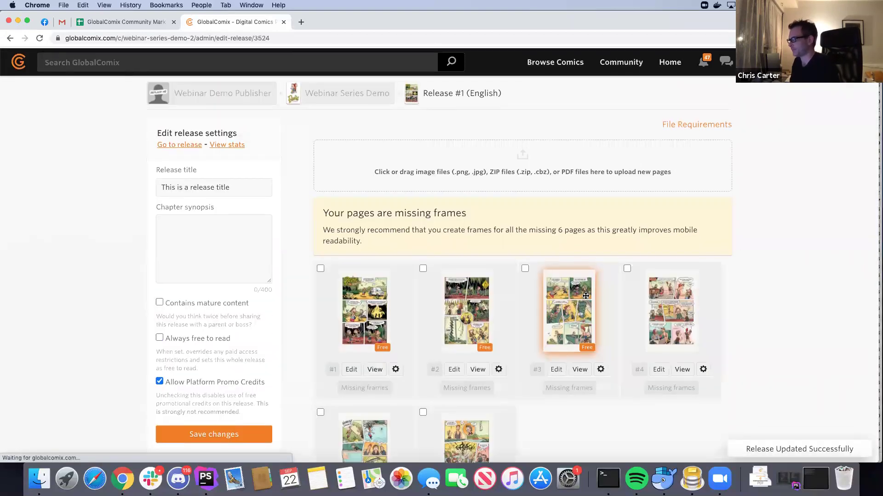
scroll(715, 236, down, 3)
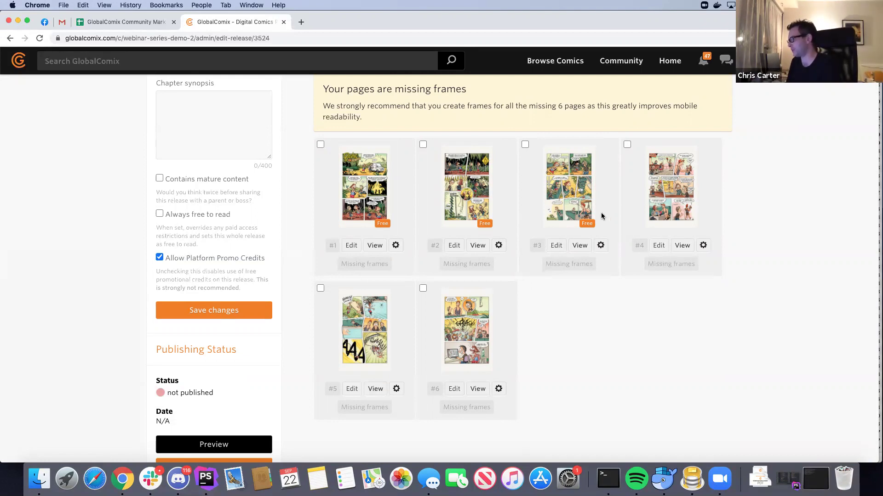
scroll(619, 249, down, 3)
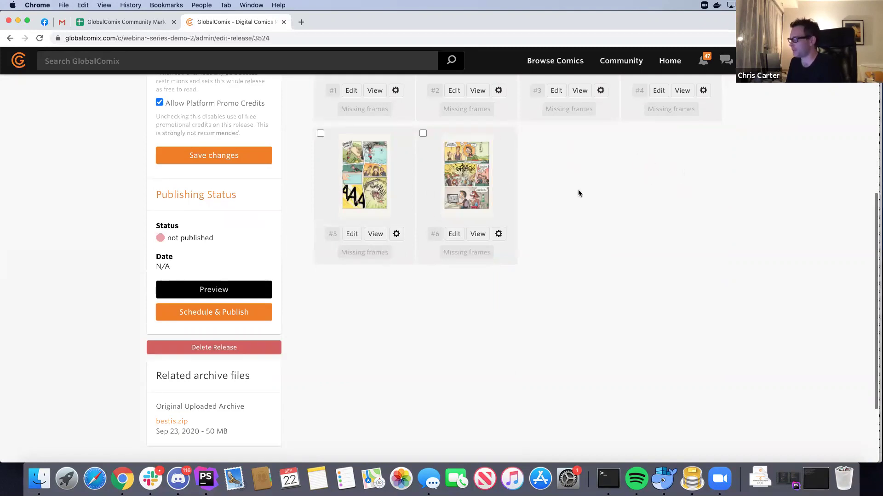
scroll(660, 189, up, 3)
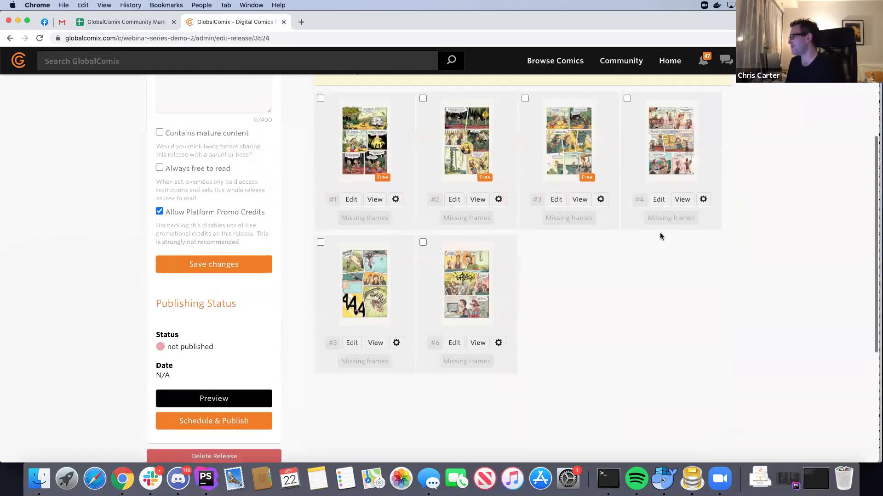
scroll(656, 265, up, 1)
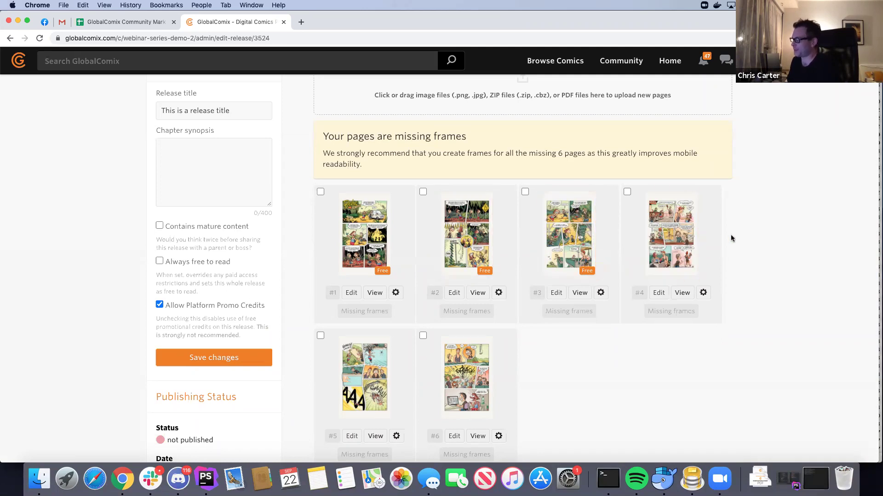
click(628, 192)
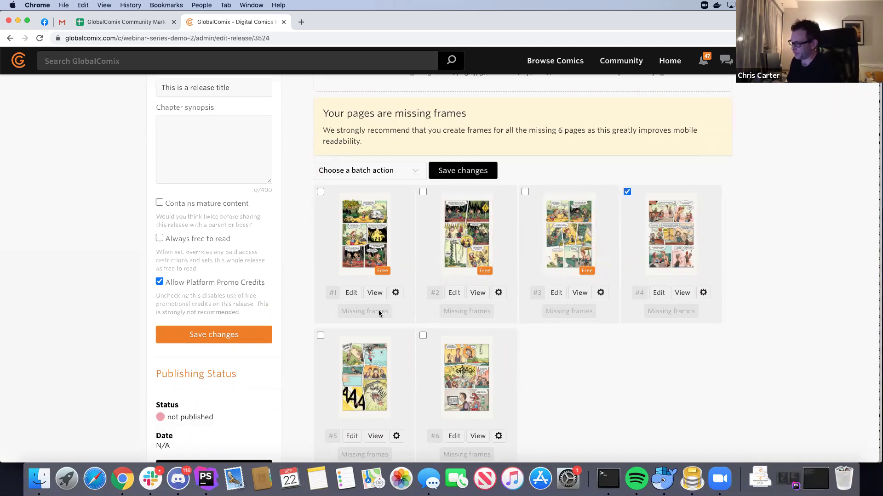
click(320, 335)
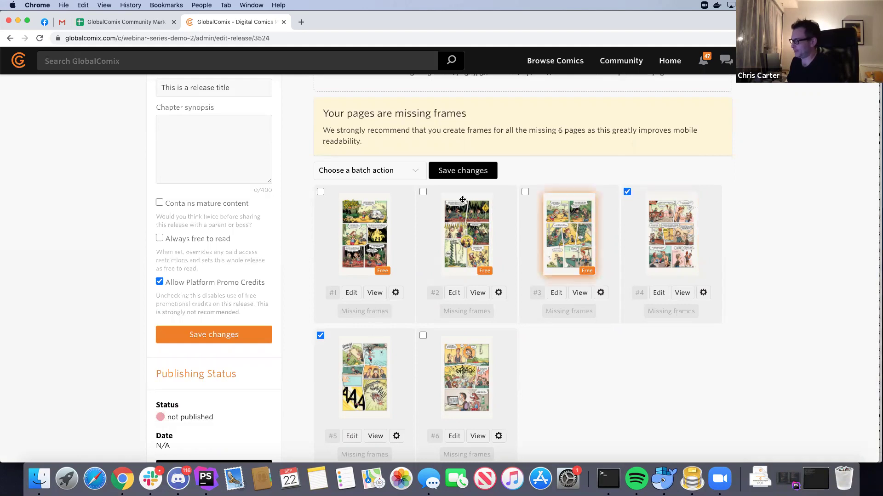
click(390, 173)
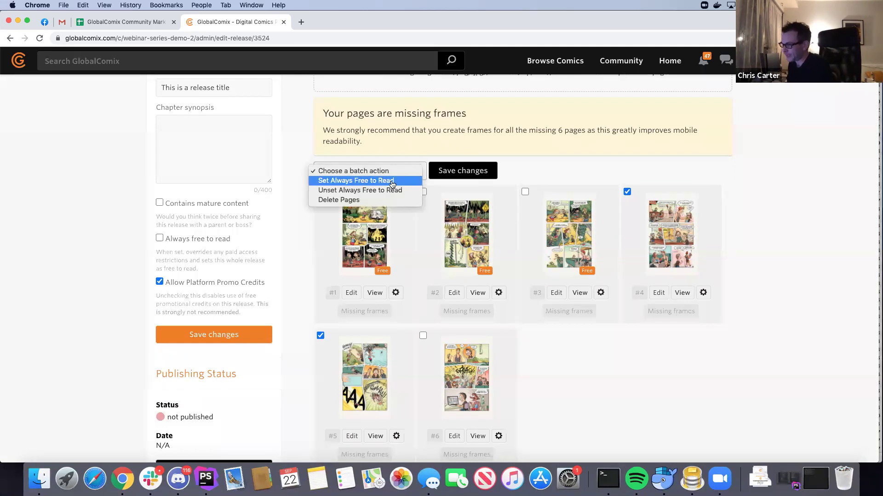
click(367, 182)
click(462, 171)
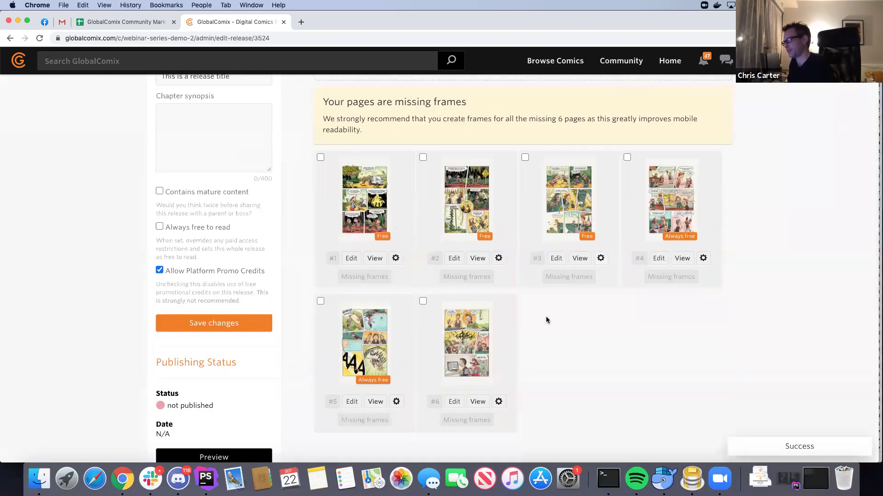
Turn off Always free to read in the settings of page 5 and save the changes.
click(396, 402)
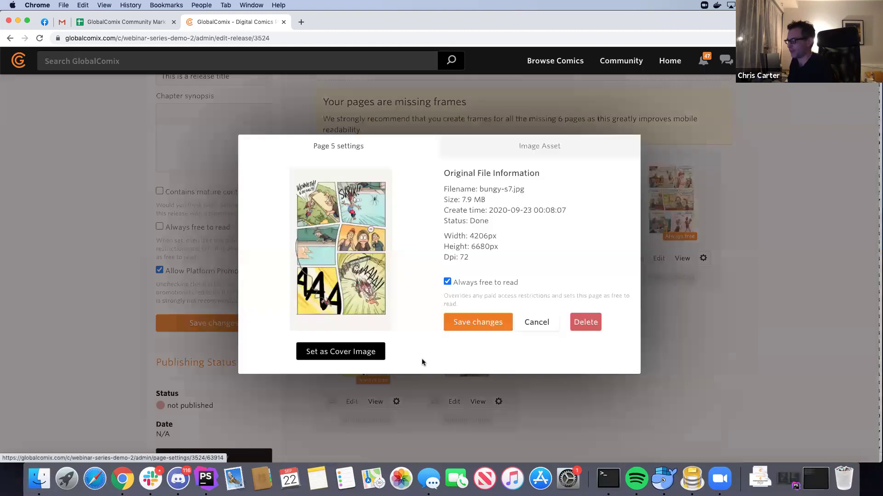
click(474, 282)
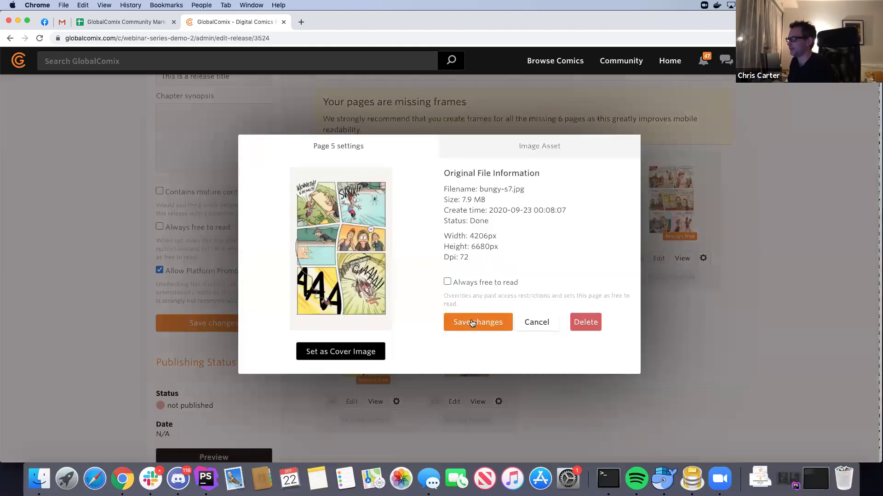
click(472, 322)
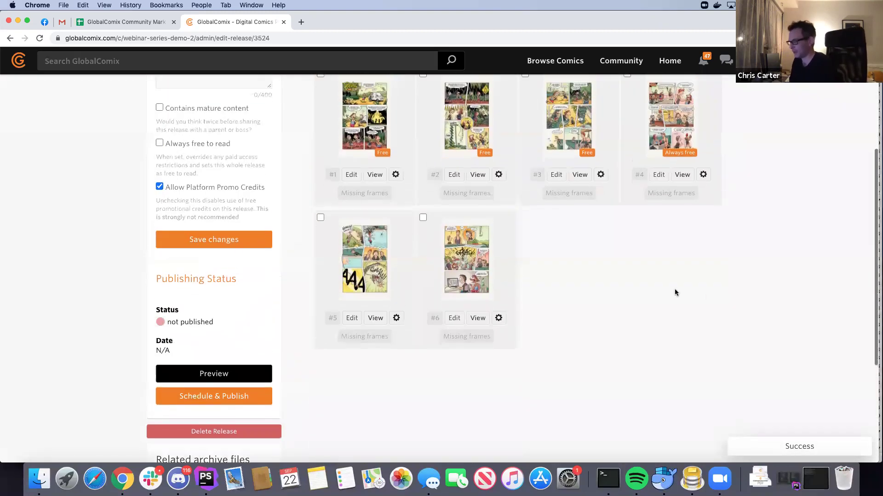
Return from the release to the Webinar Series Demo series page.
scroll(661, 288, up, 5)
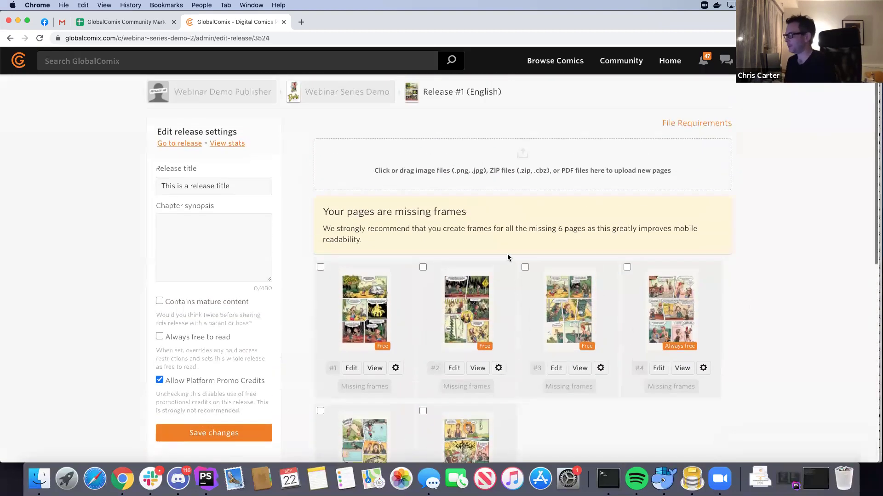
scroll(366, 191, down, 3)
scroll(368, 191, down, 4)
scroll(587, 250, up, 3)
scroll(585, 253, up, 3)
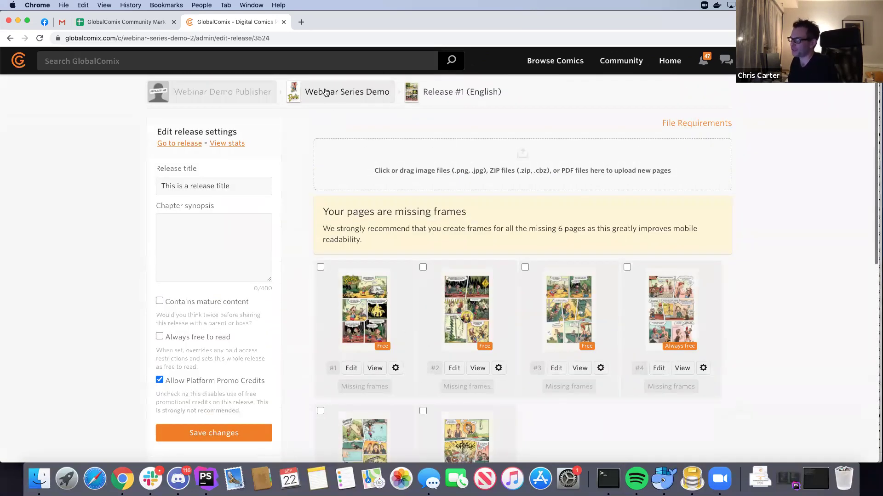
click(348, 94)
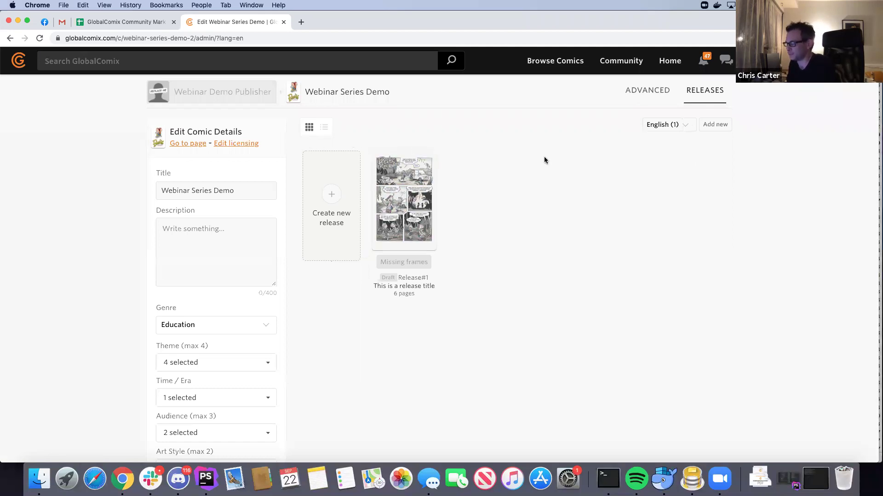
Add Brazilian Portuguese as a new language for the series with Free as its default access model.
click(715, 125)
click(322, 227)
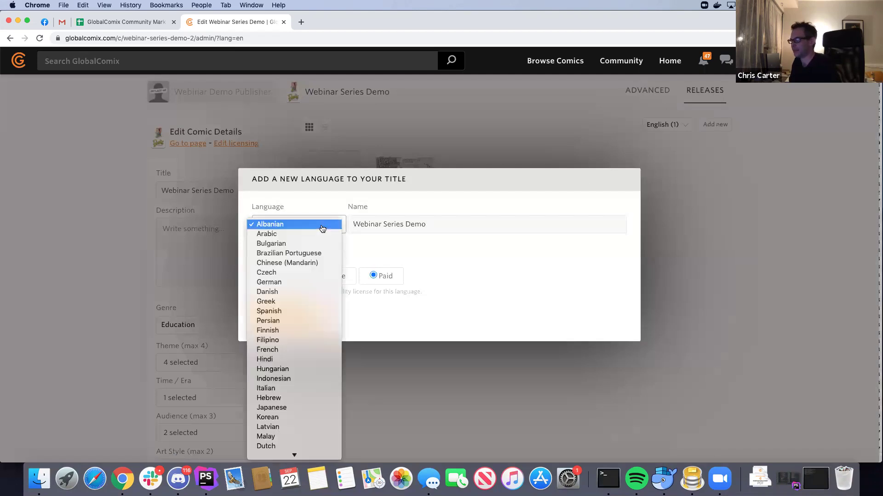
scroll(315, 308, down, 2)
click(302, 220)
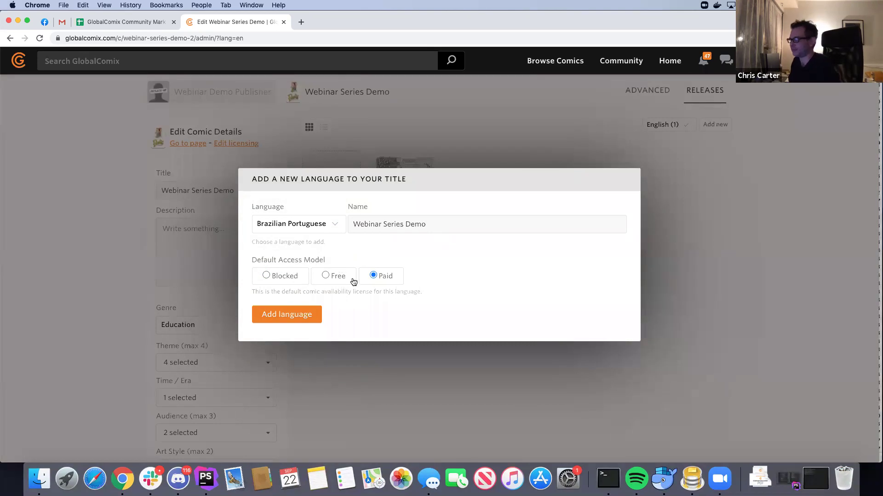
click(338, 276)
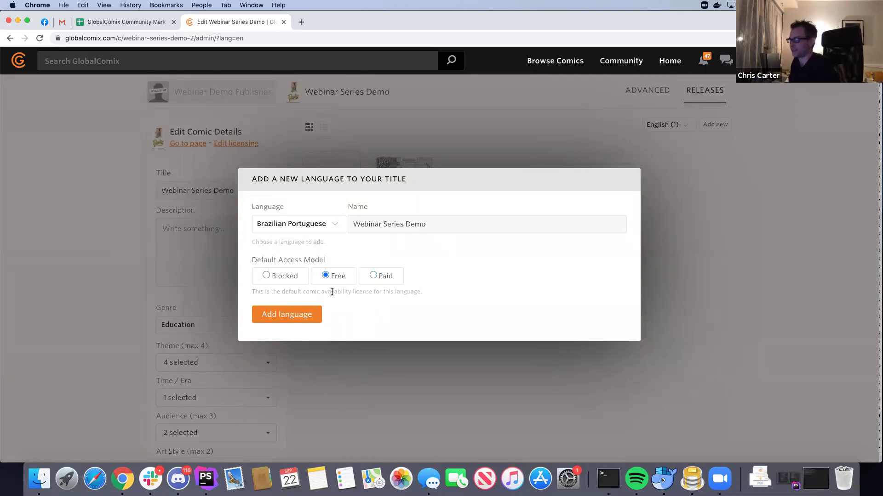
click(295, 317)
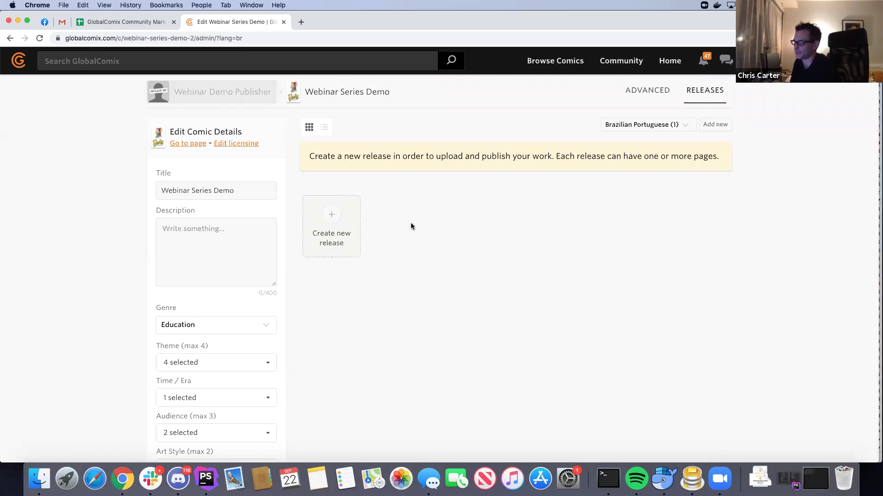
Switch the series' releases to the English version, leaving the current page without saving.
click(635, 125)
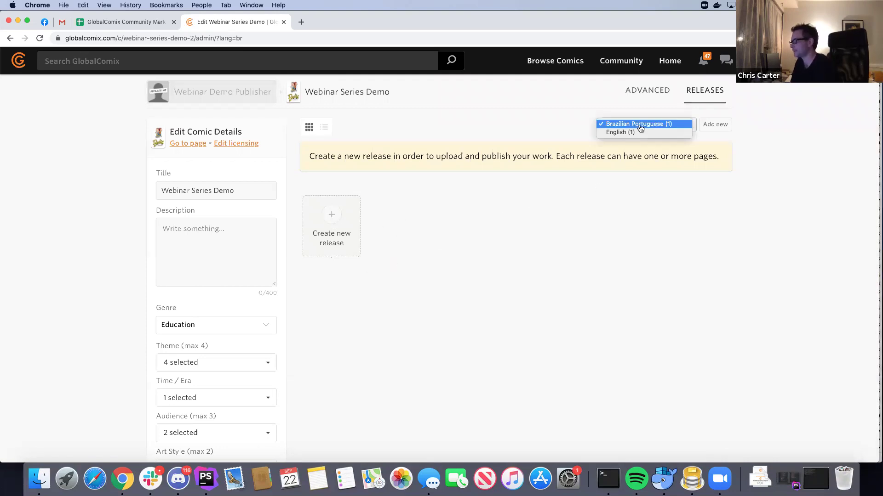
click(629, 133)
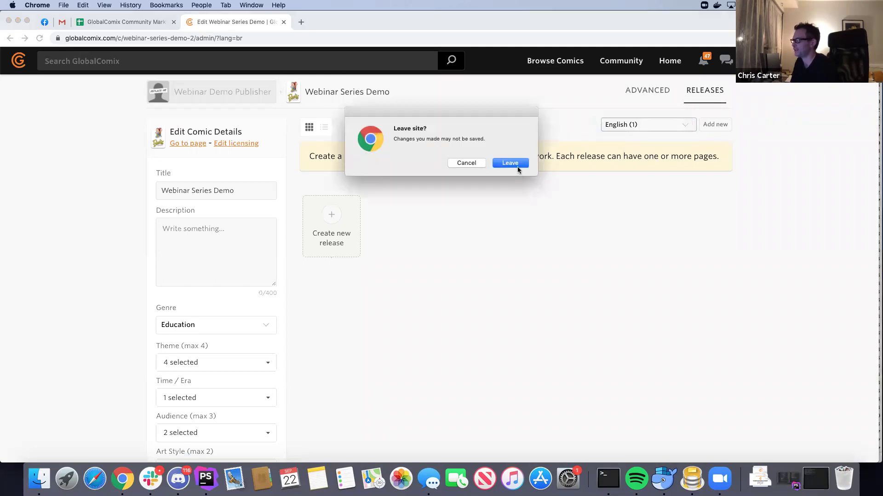
click(516, 166)
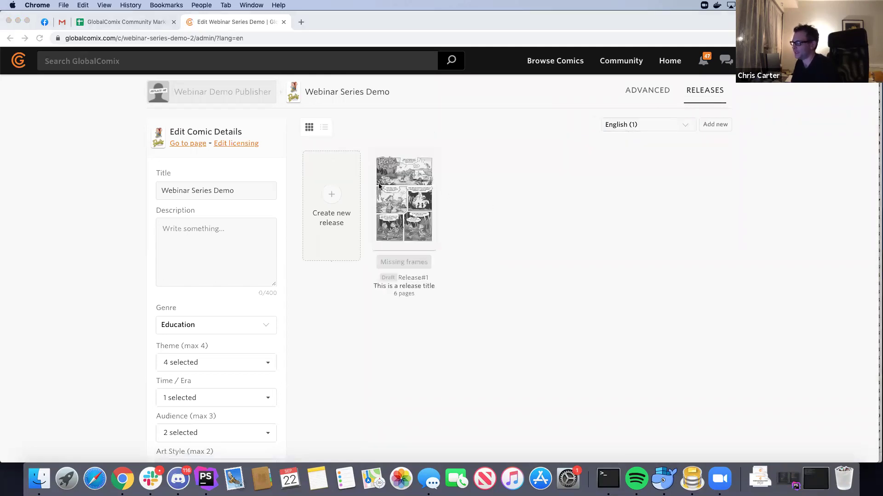
Open the series' advanced licensing and monetization settings.
click(501, 181)
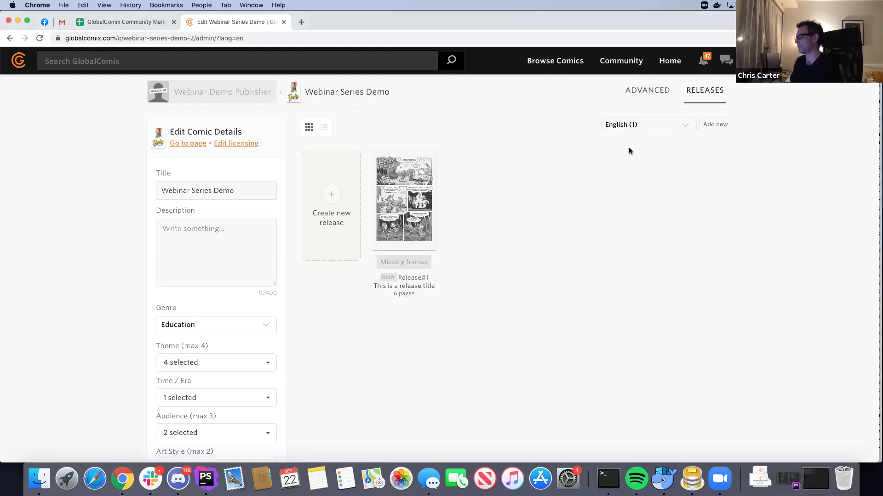
click(646, 92)
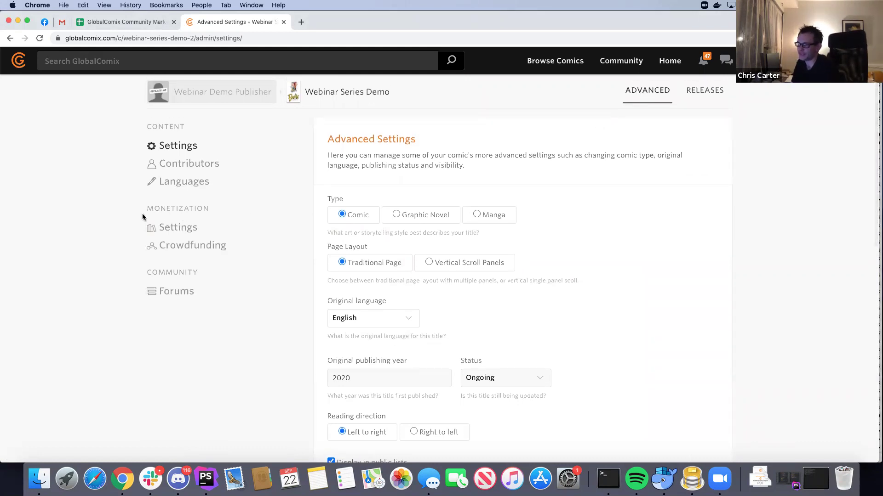
drag(142, 215, 248, 253)
click(247, 253)
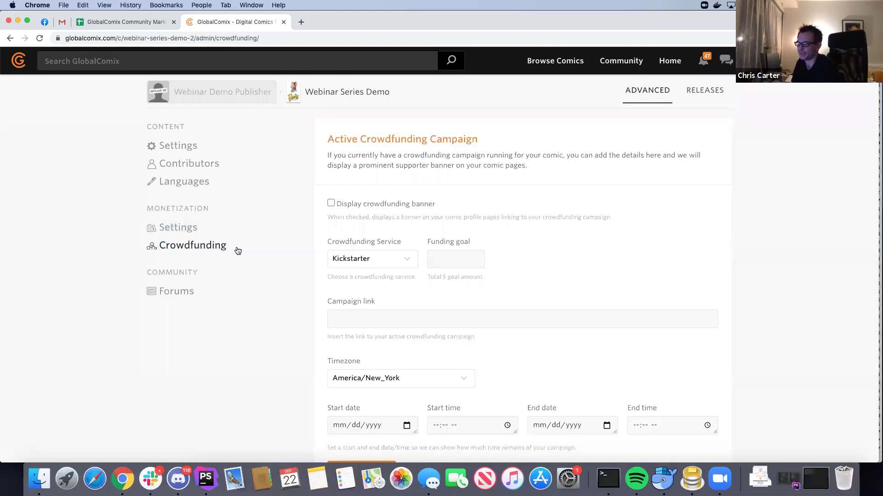
click(180, 230)
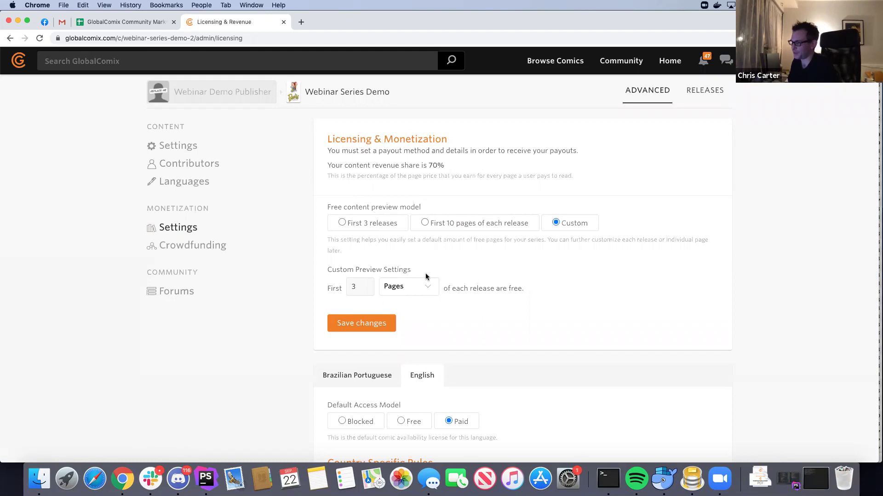
Review the free content preview settings and compare the default access models of Brazilian Portuguese and English.
scroll(451, 401, down, 2)
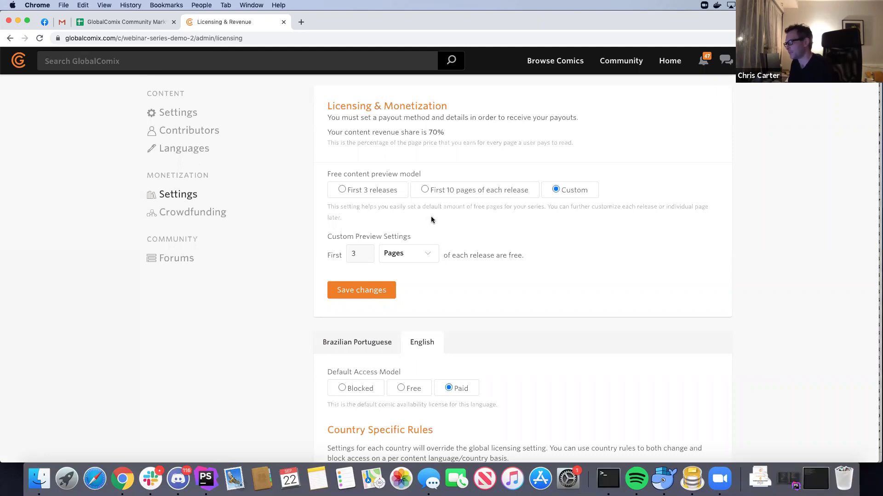
scroll(470, 227, down, 5)
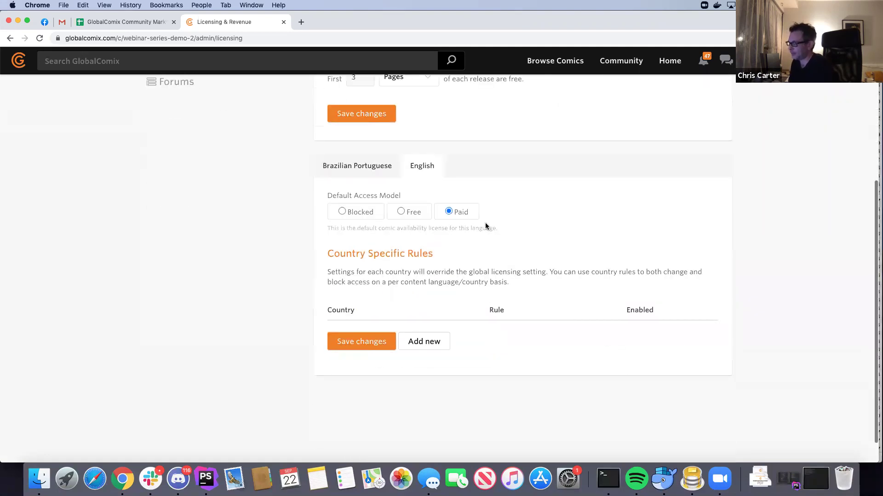
scroll(450, 218, up, 2)
scroll(402, 212, down, 2)
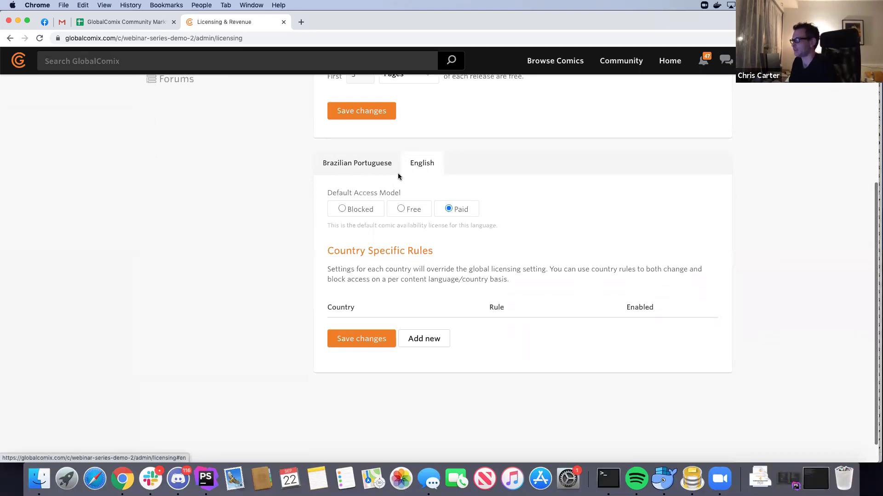
click(364, 168)
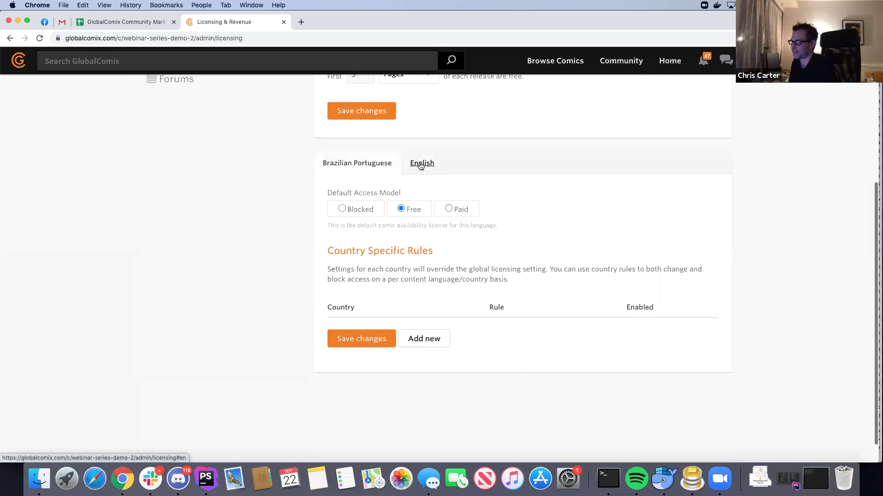
click(425, 164)
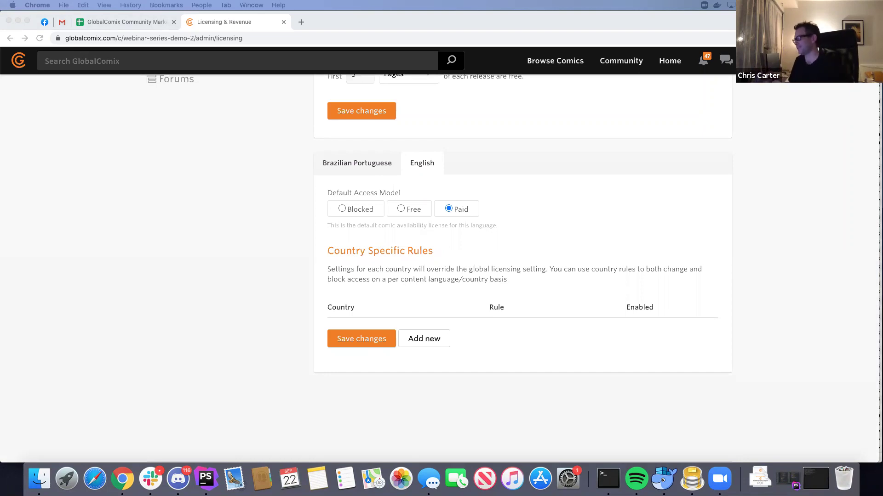
scroll(547, 287, up, 3)
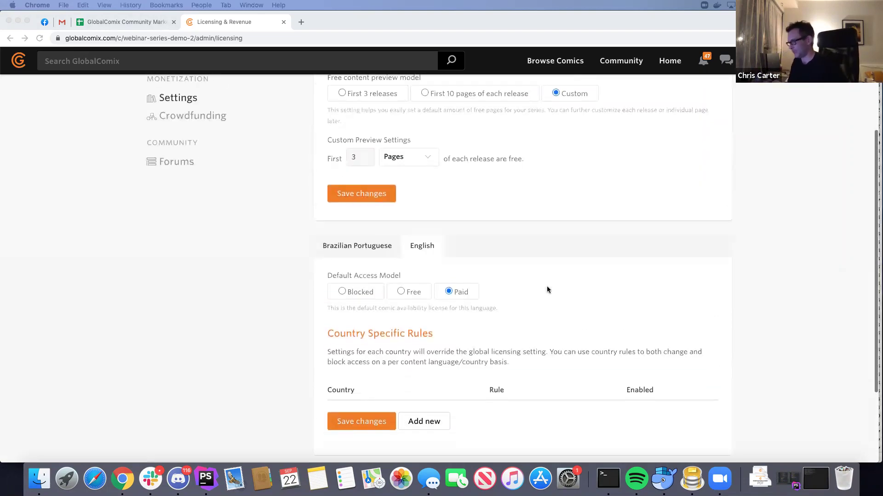
scroll(547, 289, down, 1)
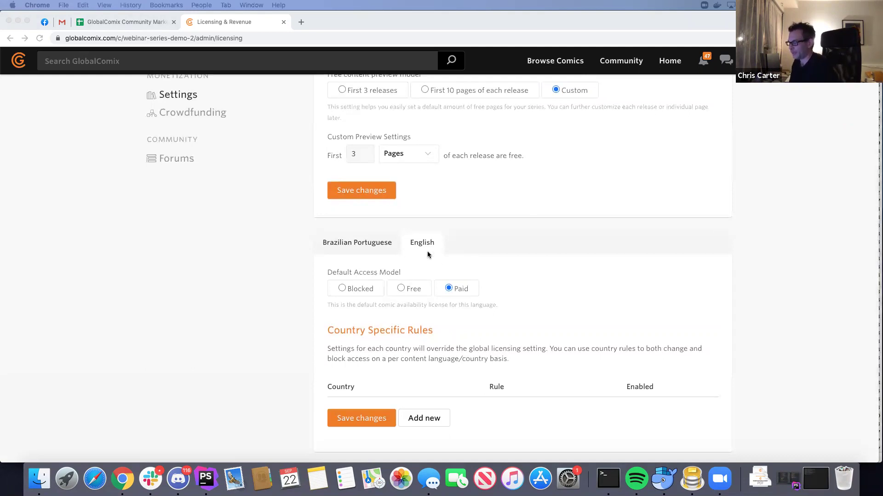
scroll(462, 263, up, 1)
scroll(462, 265, down, 5)
scroll(446, 230, up, 1)
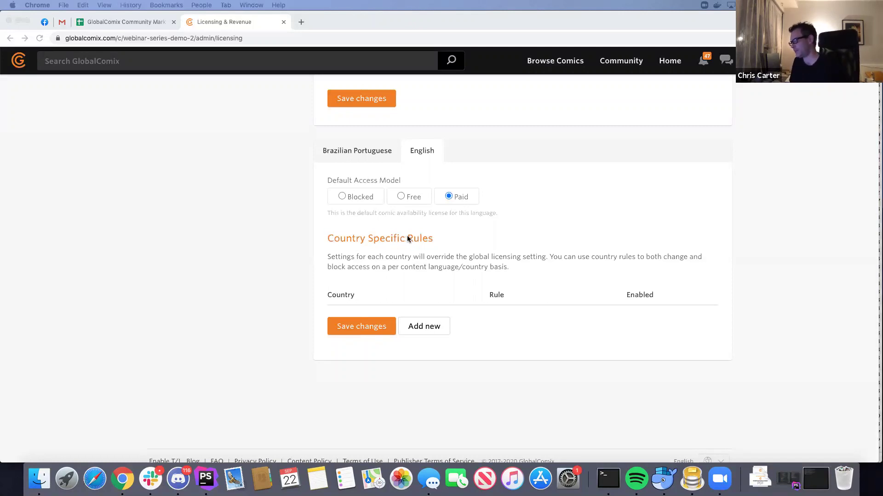
Start a new country-specific licensing rule for English and select United Kingdom as its first country.
click(508, 270)
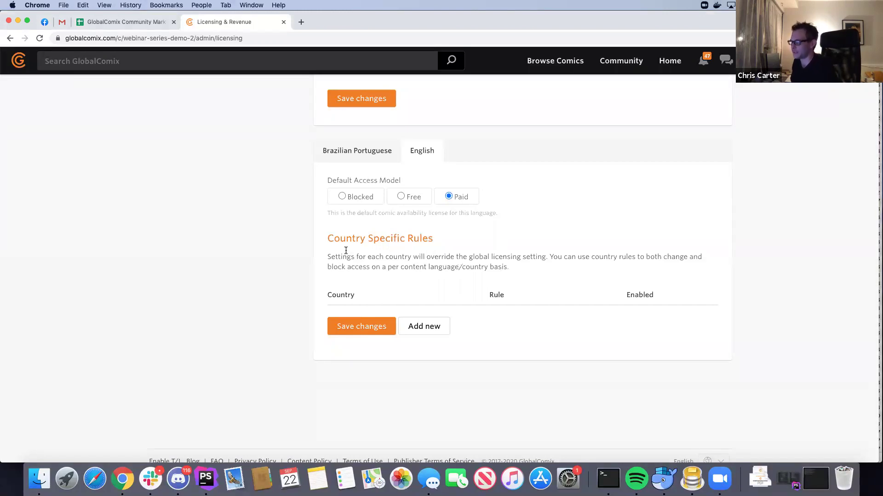
click(431, 327)
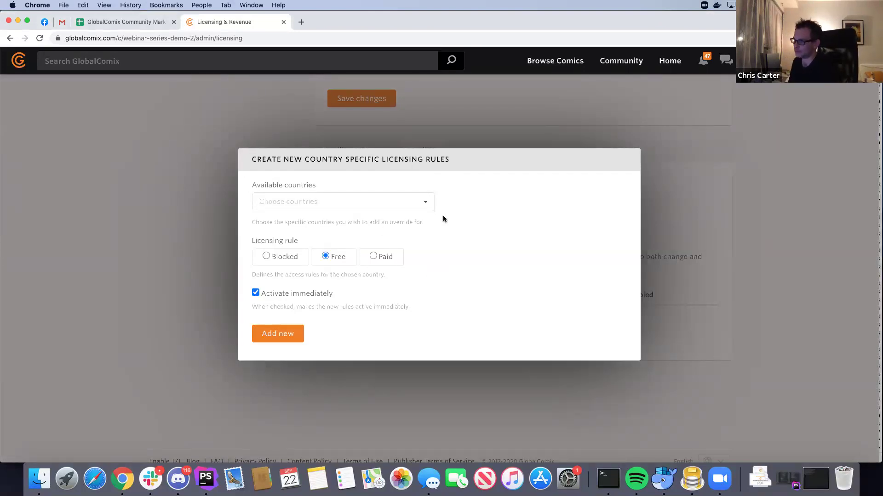
click(331, 202)
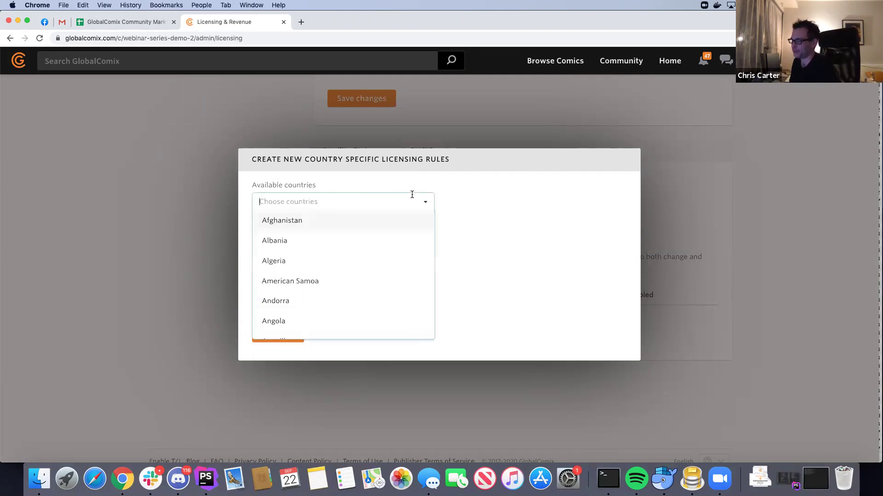
text(Un)
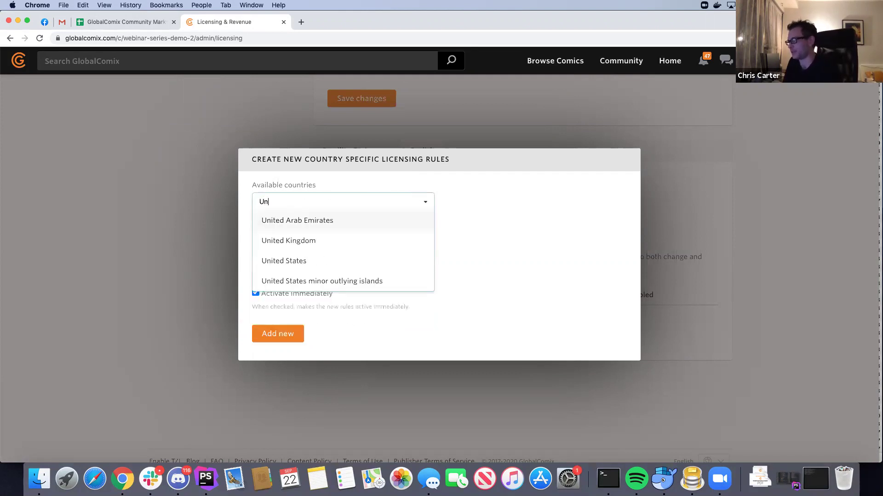
key(Down)
key(Down)
key(Up)
key(Return)
Add France, Germany, Spain, Italy and Denmark to the rule and create it as Free with immediate activation.
text(Fra)
key(Return)
text(Ger)
key(Return)
text(Spa)
key(Return)
text(Ita)
key(Return)
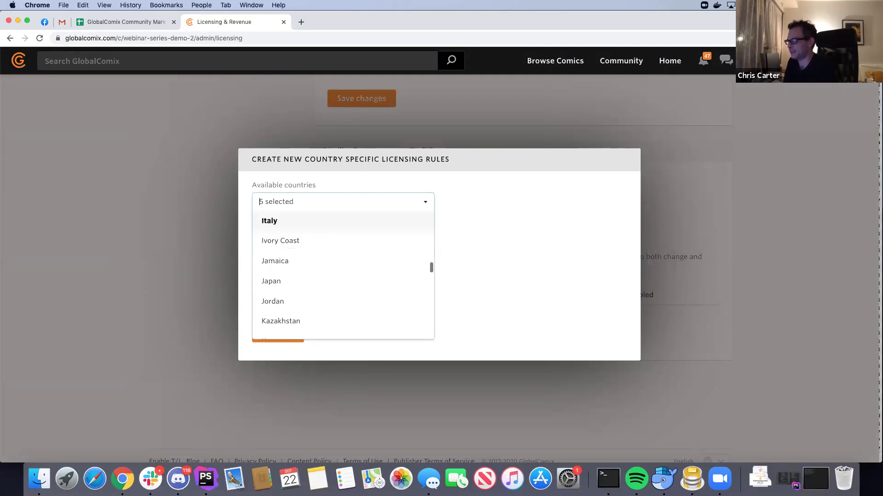
text(Den)
key(Return)
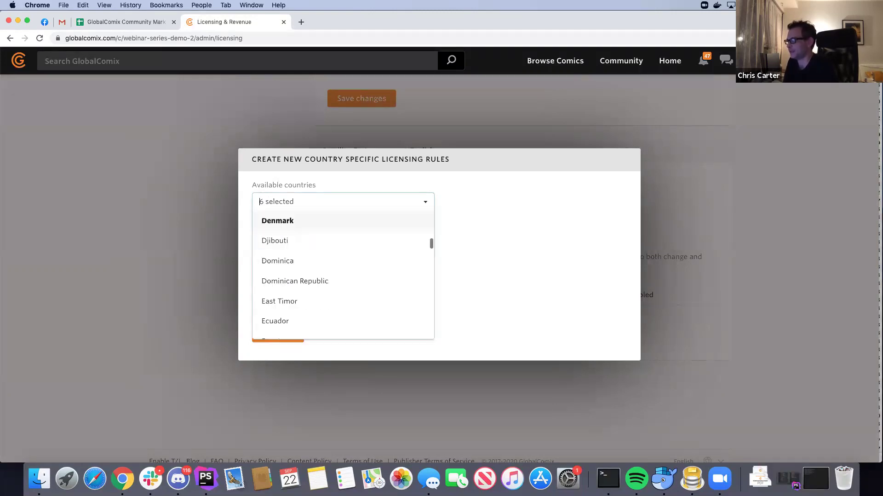
scroll(429, 232, down, 1)
click(520, 260)
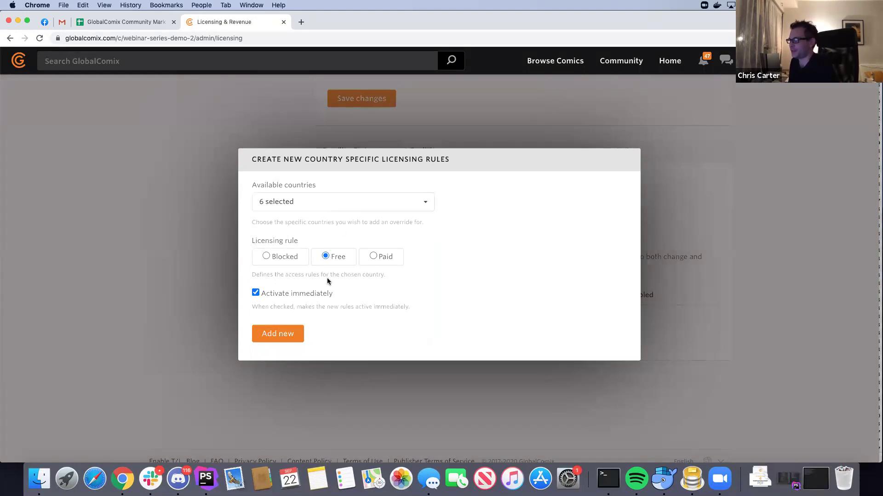
click(283, 334)
Create a country-specific rule for Brazilian Portuguese that sets Brazil to Blocked with immediate activation.
scroll(455, 270, down, 5)
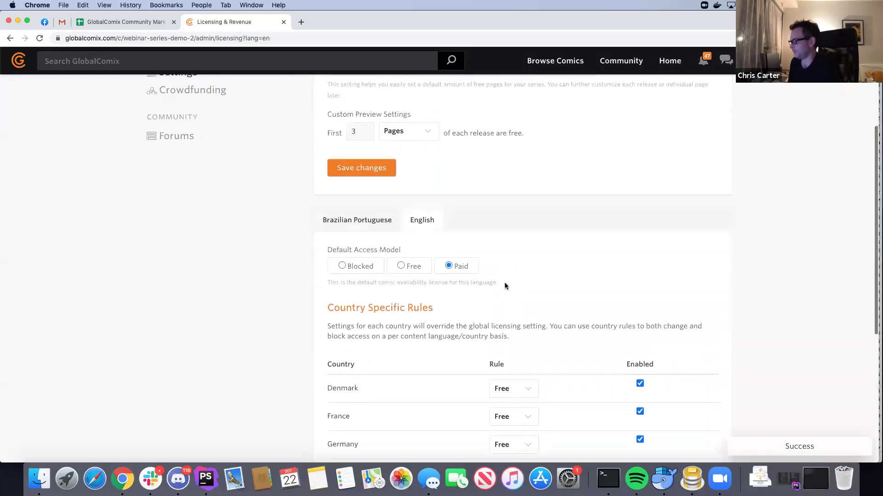
scroll(486, 245, down, 4)
scroll(388, 157, up, 2)
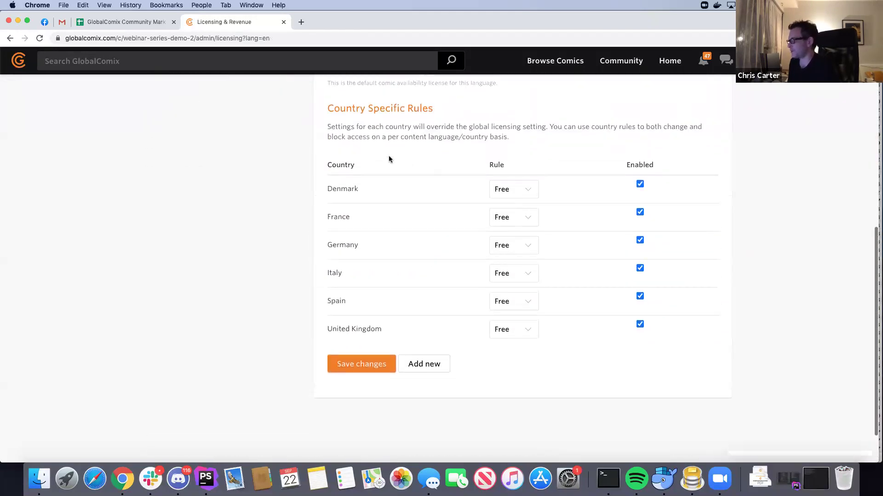
scroll(402, 160, up, 1)
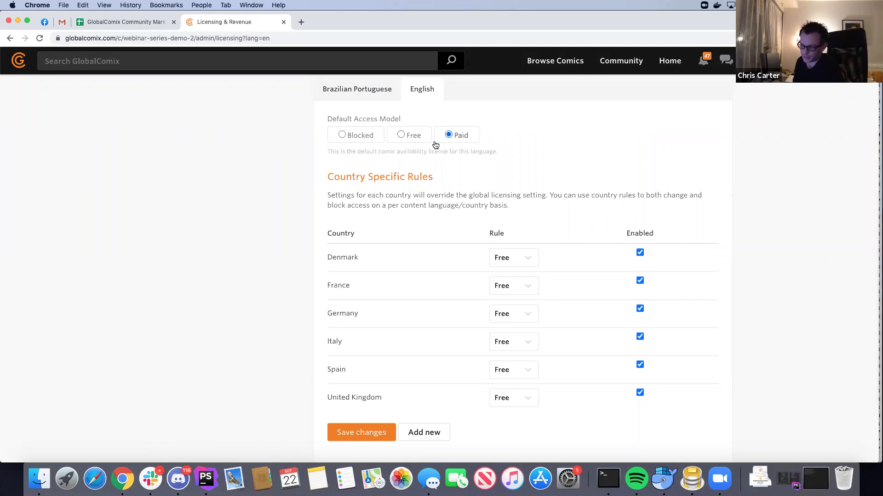
scroll(451, 260, down, 1)
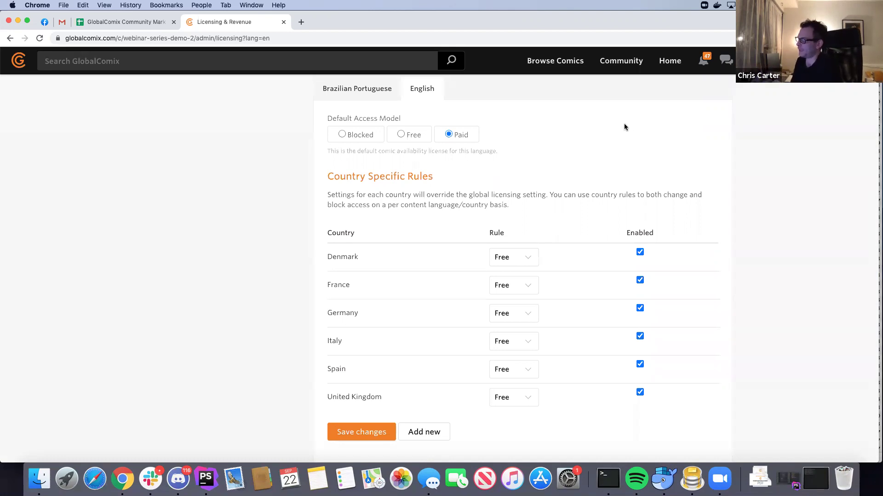
scroll(417, 203, up, 2)
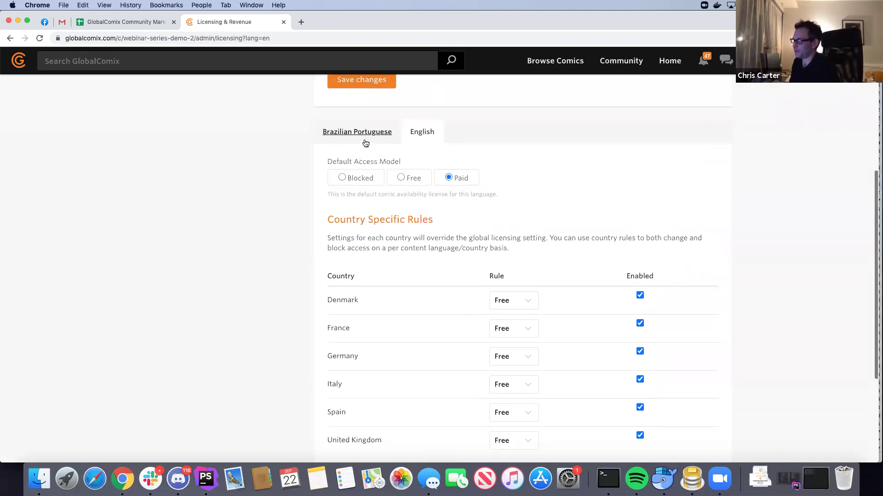
click(365, 142)
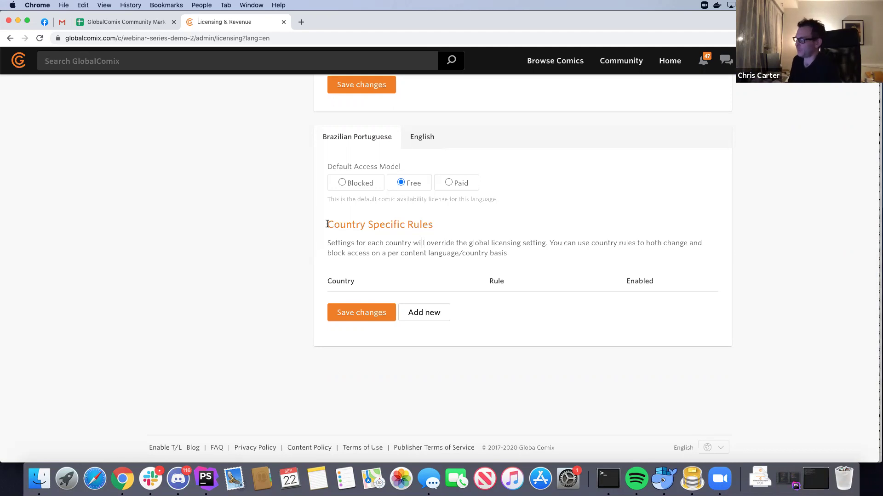
scroll(418, 215, up, 1)
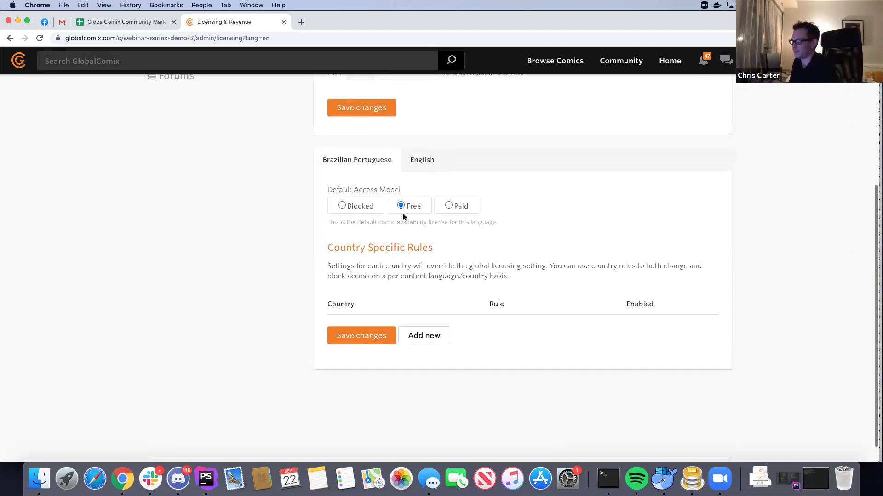
click(413, 336)
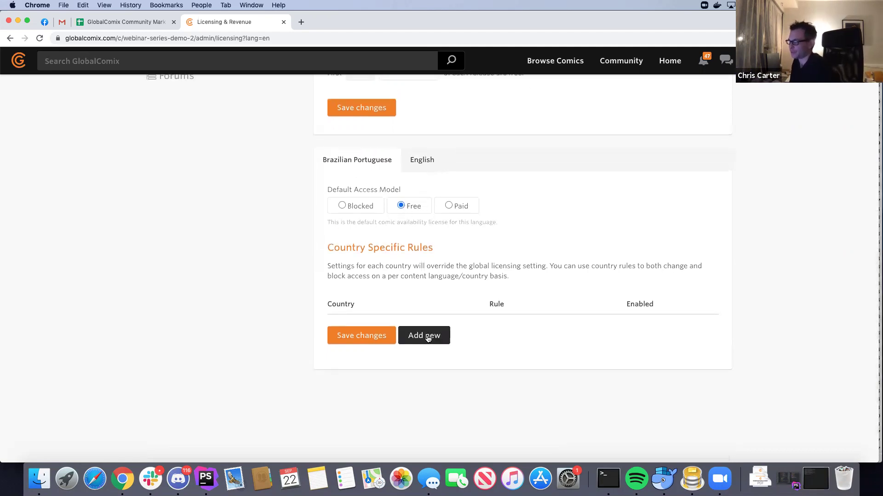
click(329, 202)
text(braz)
click(310, 222)
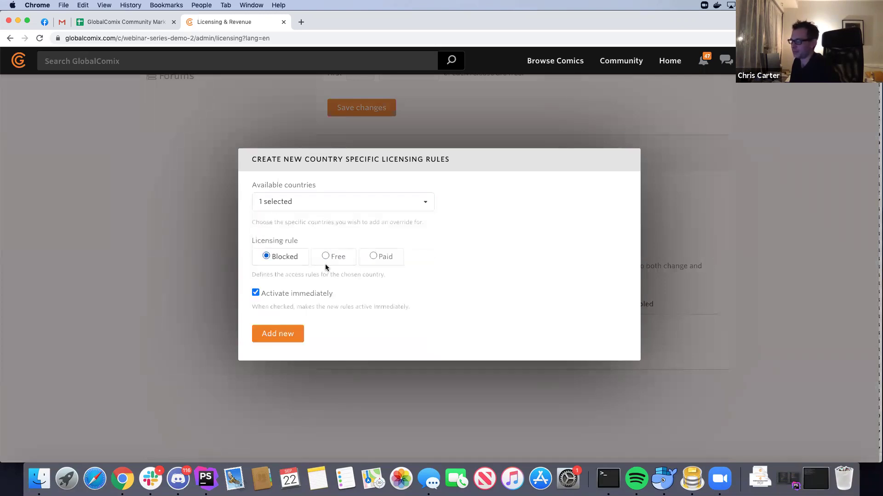
click(276, 335)
Open the series' crowdfunding settings and look over the campaign fields.
scroll(483, 315, down, 5)
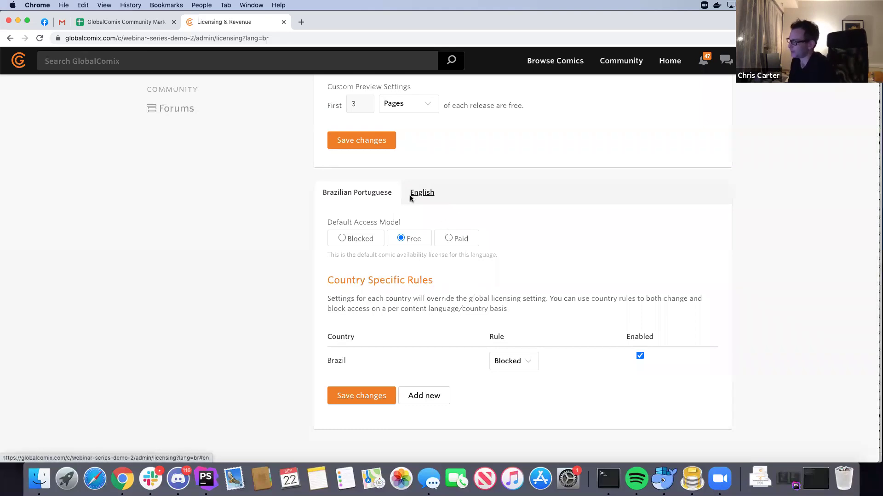
scroll(436, 210, up, 2)
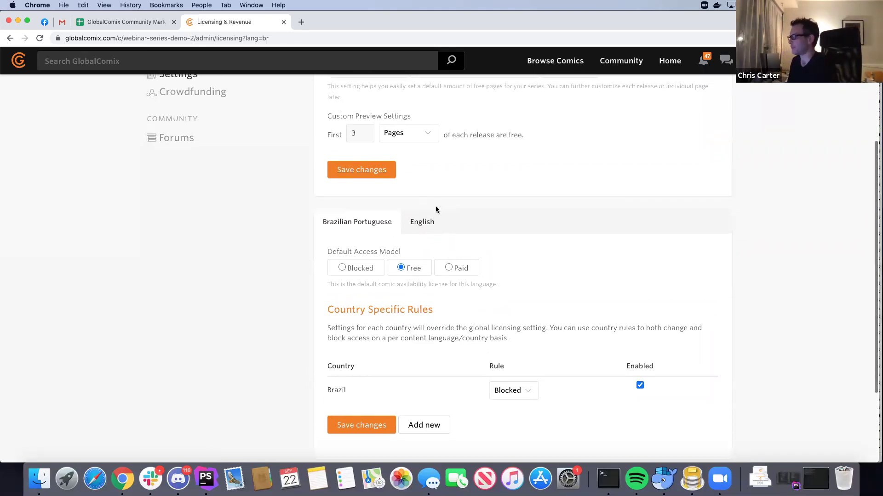
scroll(439, 204, up, 3)
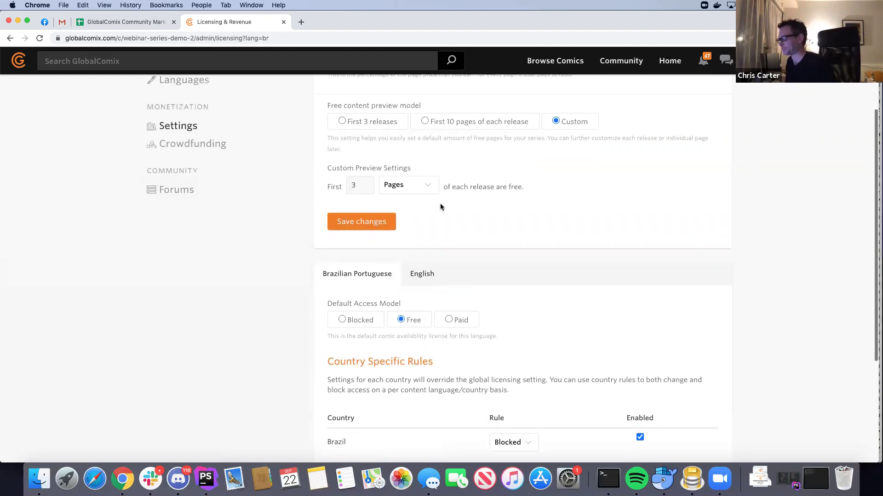
scroll(441, 199, down, 3)
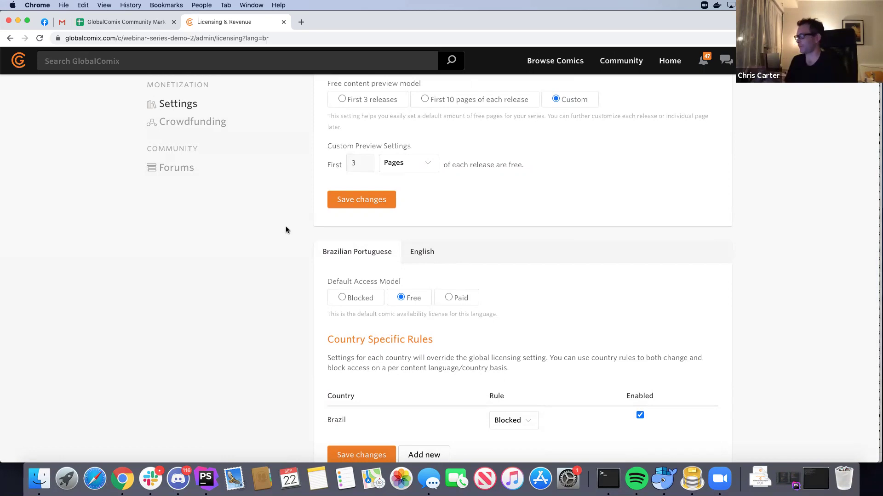
scroll(305, 248, up, 3)
scroll(305, 248, up, 3)
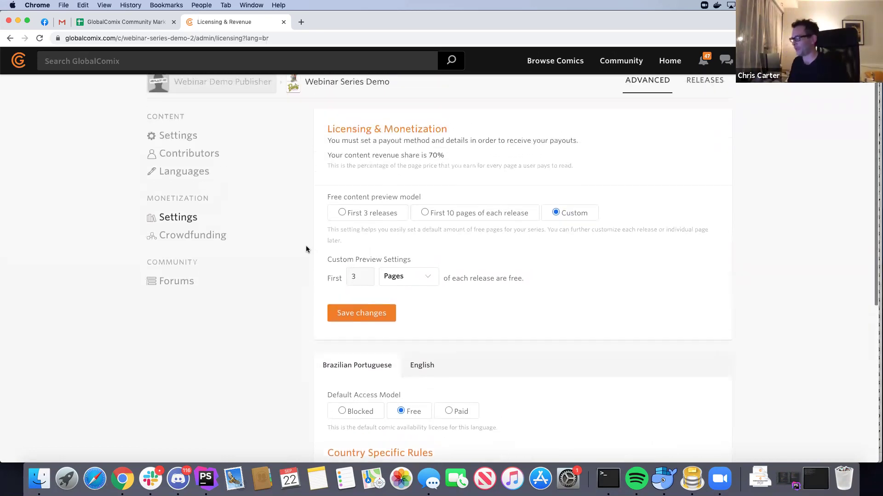
click(193, 247)
scroll(423, 170, down, 2)
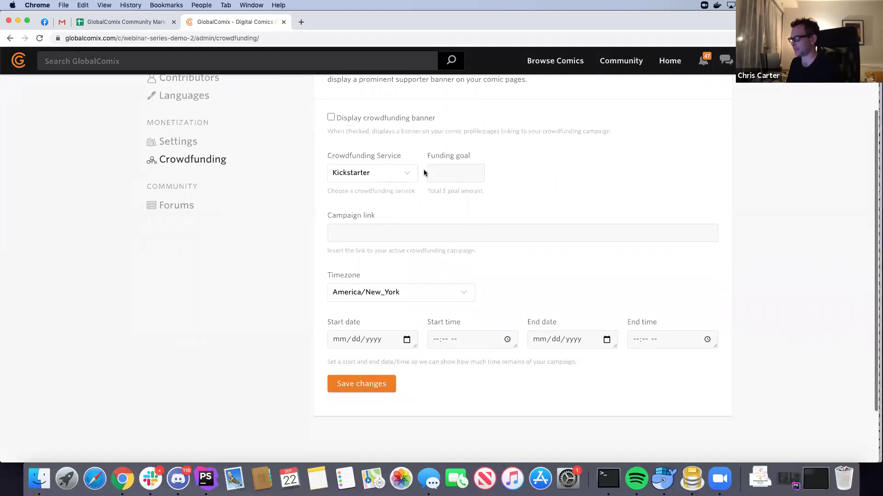
scroll(423, 172, up, 1)
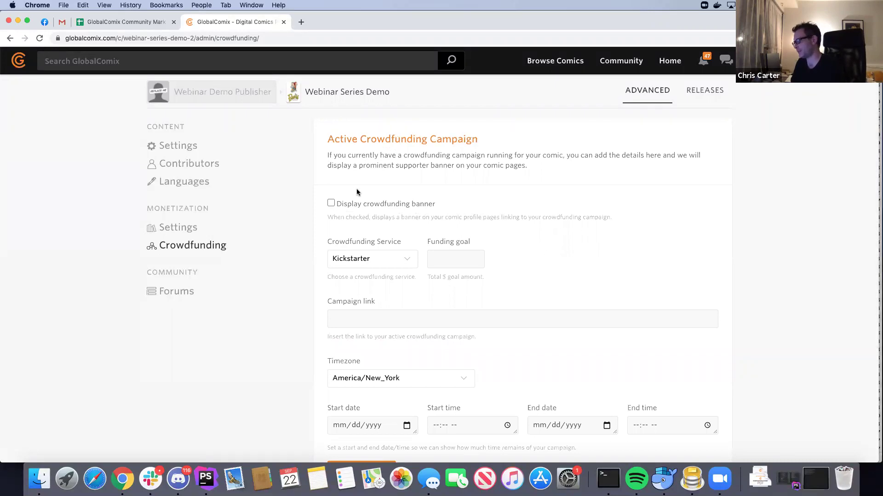
scroll(452, 202, down, 2)
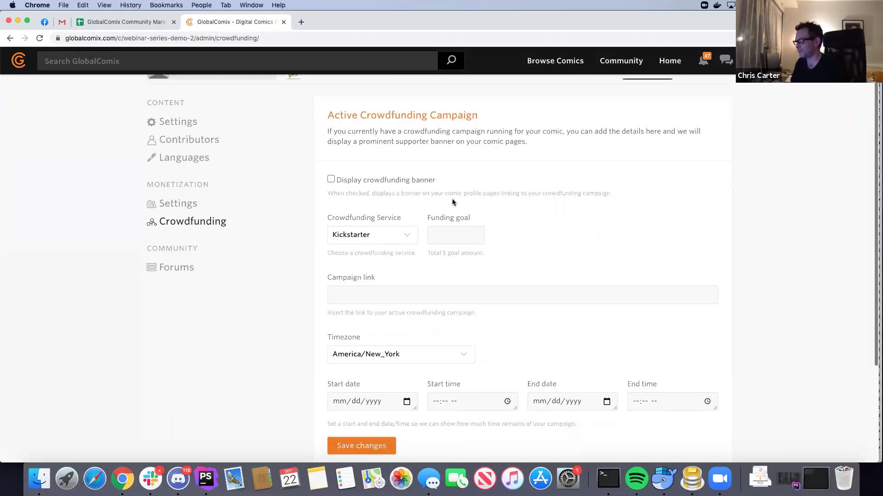
scroll(432, 171, up, 2)
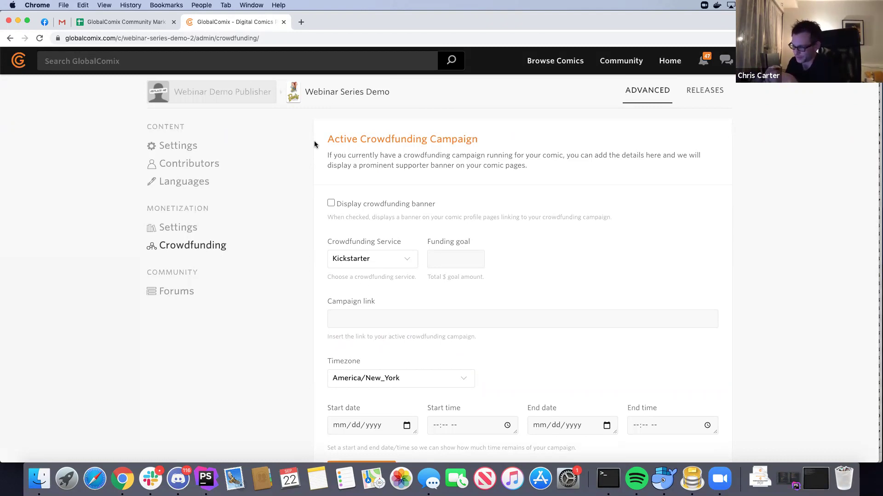
scroll(424, 236, down, 2)
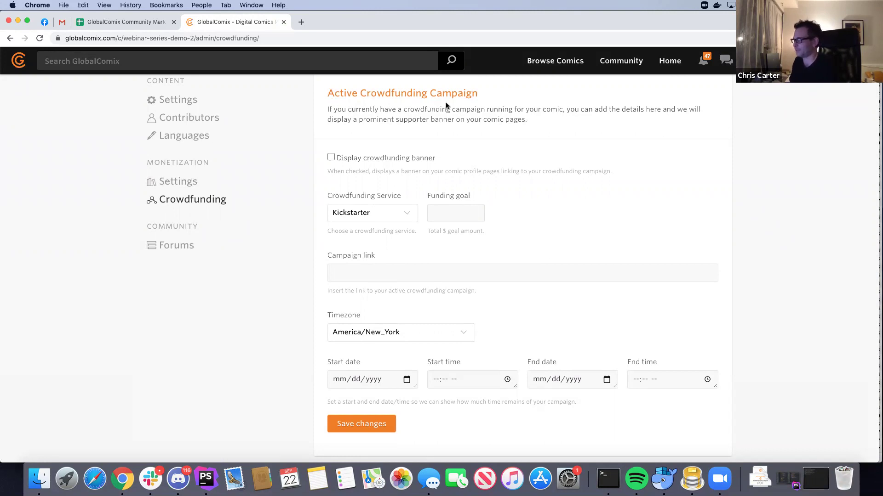
scroll(443, 110, up, 2)
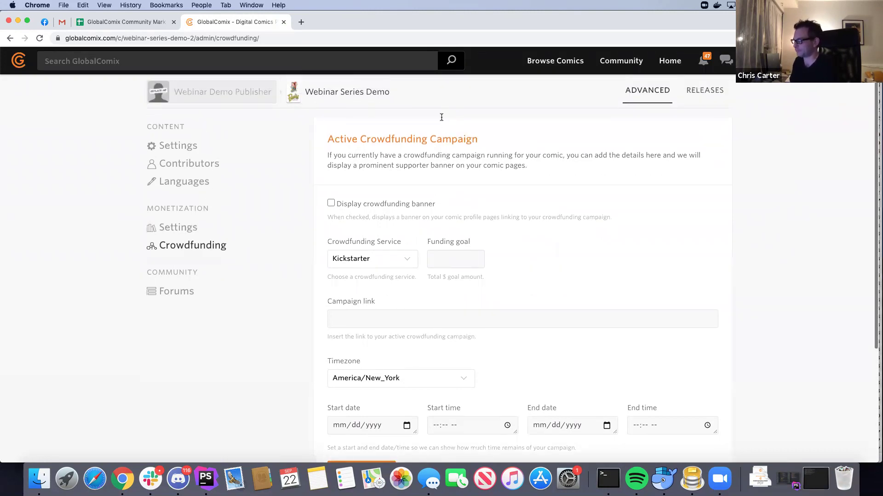
click(369, 204)
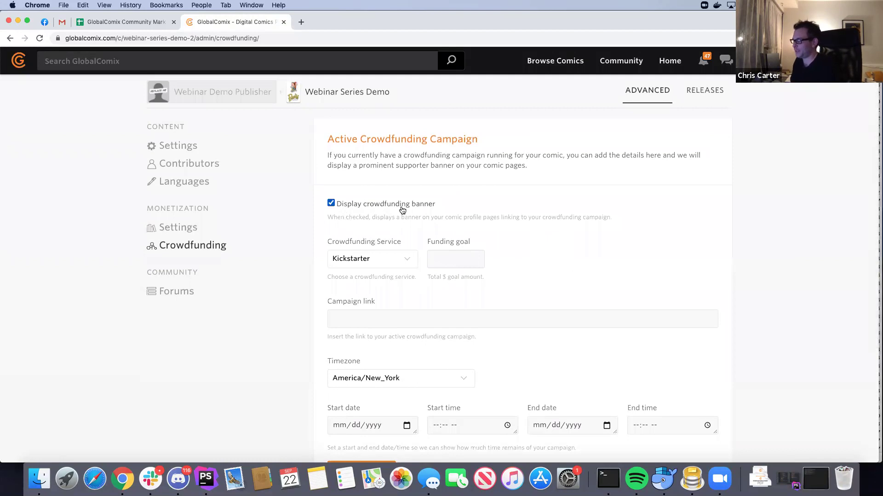
click(366, 205)
click(452, 258)
click(441, 279)
click(382, 318)
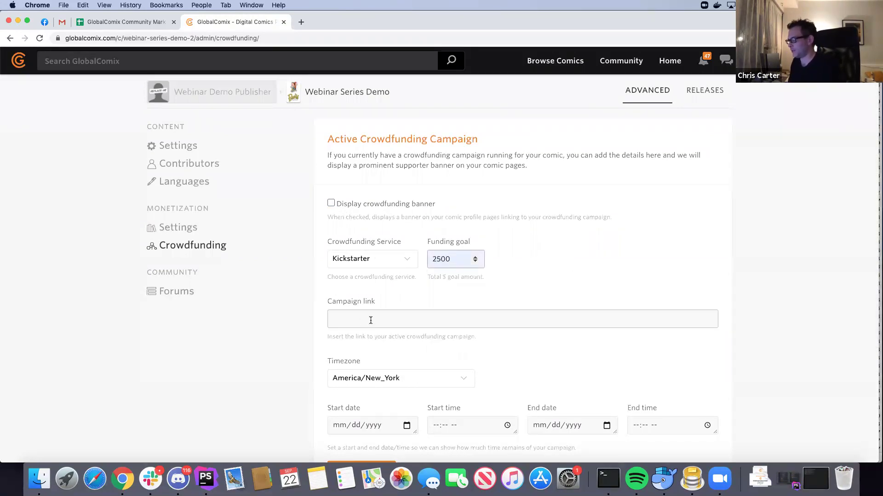
click(366, 339)
scroll(448, 247, down, 3)
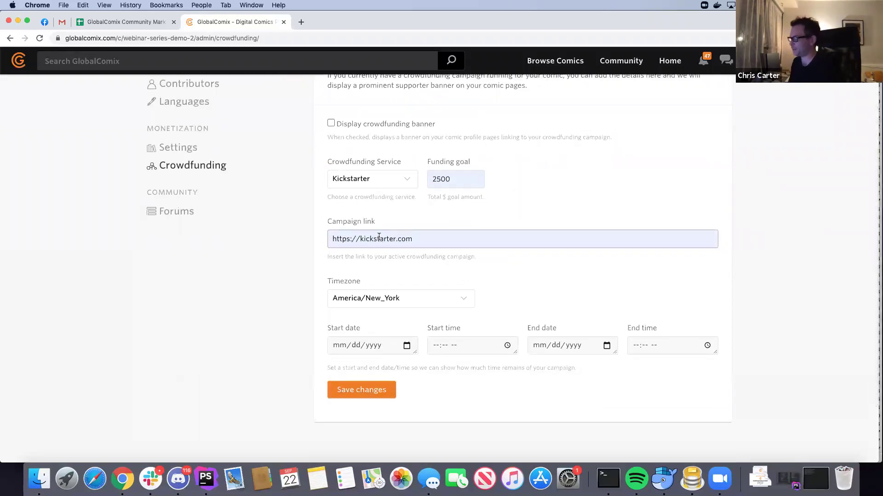
Set the campaign's start to 05/01/2020 at 02:00 PM.
click(406, 346)
click(419, 188)
click(419, 188)
click(419, 188)
click(419, 188)
click(422, 225)
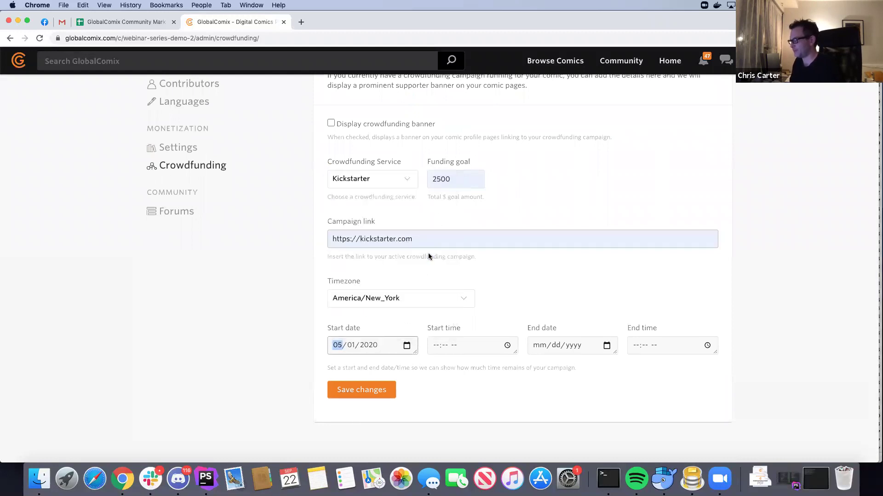
click(436, 345)
text(2:00 PM)
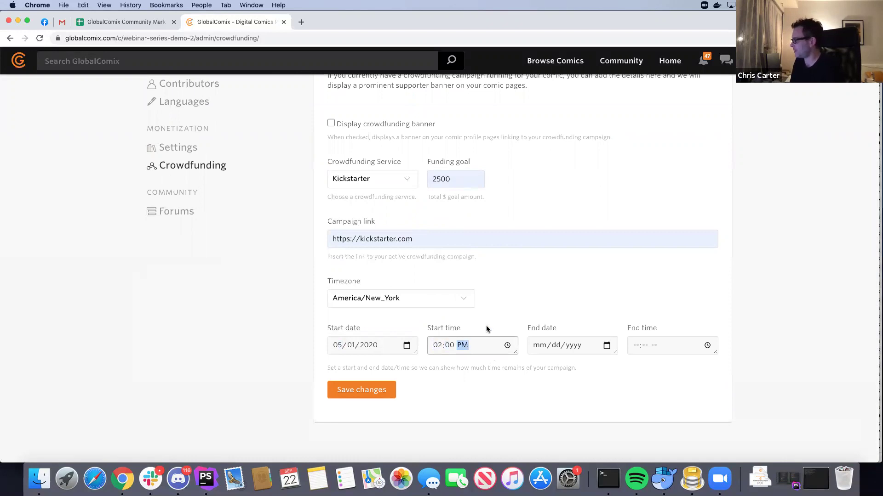
Set the campaign's end to 06/01/2020 at 02:00 PM and save the campaign.
click(607, 346)
click(620, 188)
click(619, 188)
click(620, 189)
click(558, 225)
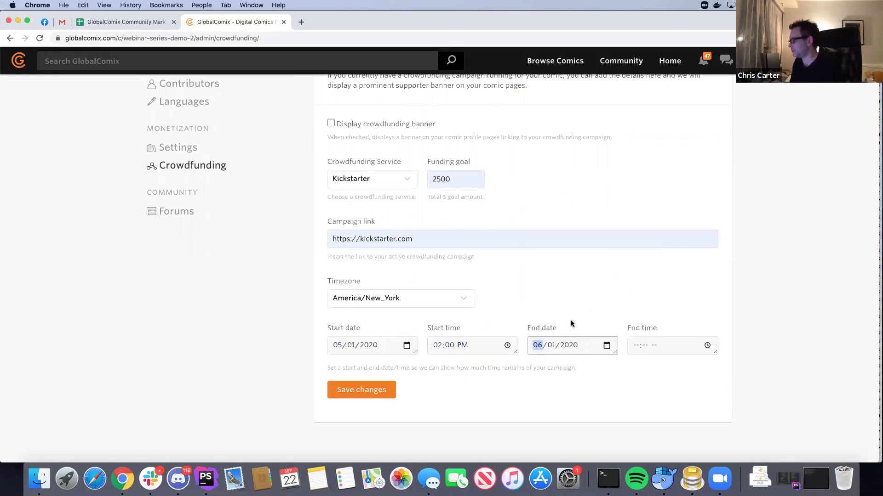
click(634, 345)
text(200)
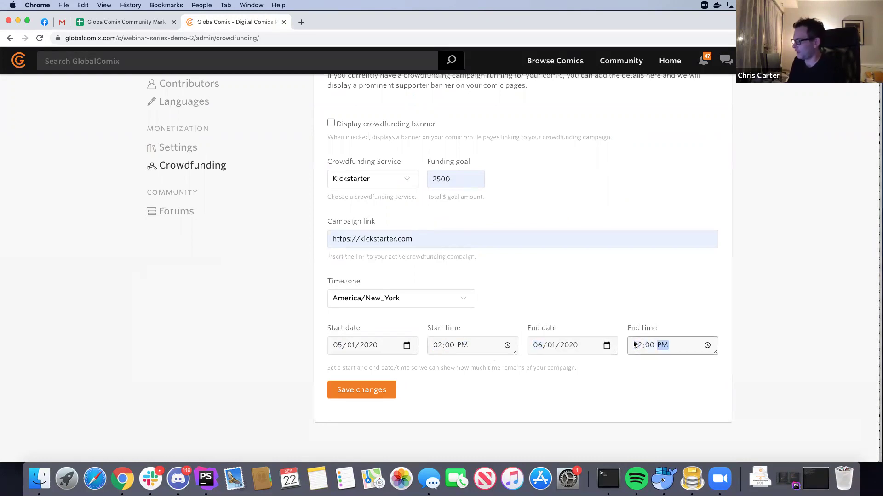
click(375, 392)
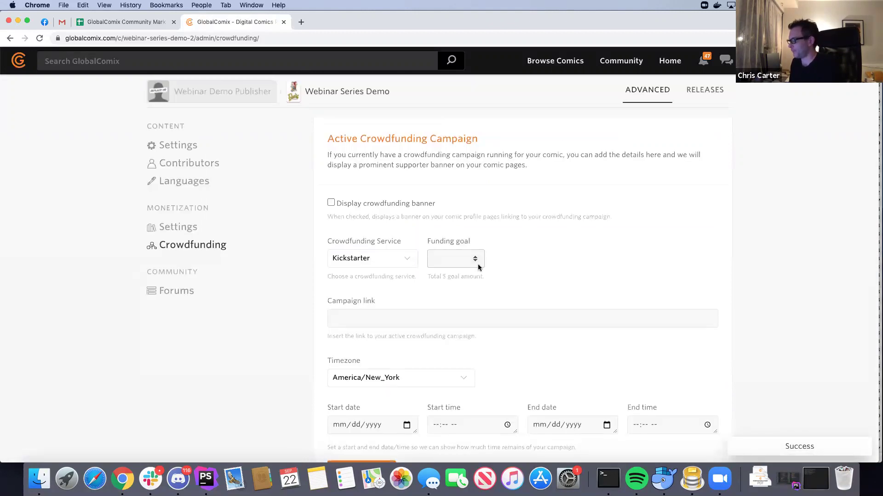
Mark the Kickstarter campaign in the previous crowdfunding campaigns list as successful.
scroll(428, 229, down, 5)
scroll(427, 225, up, 3)
scroll(421, 227, down, 6)
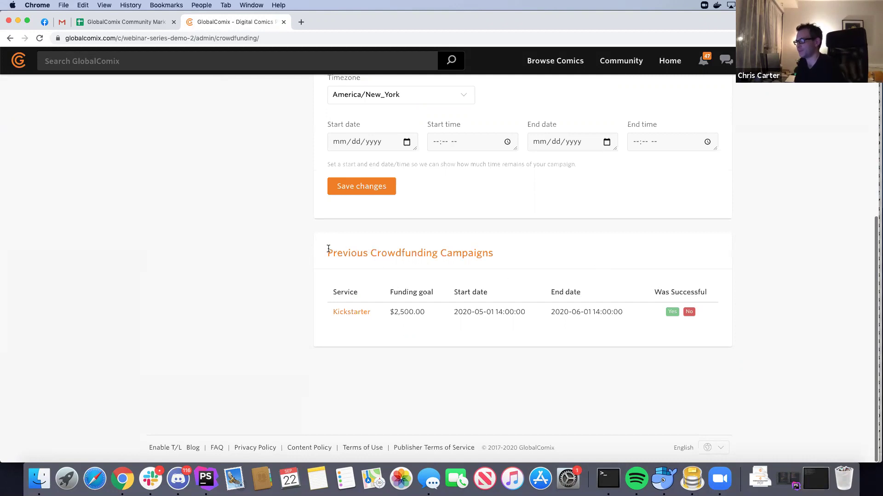
click(664, 315)
scroll(548, 292, down, 3)
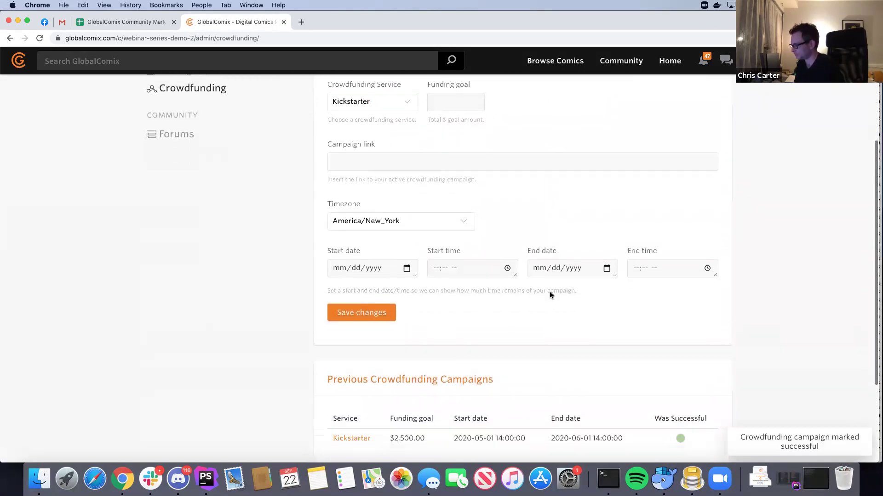
scroll(550, 291, up, 5)
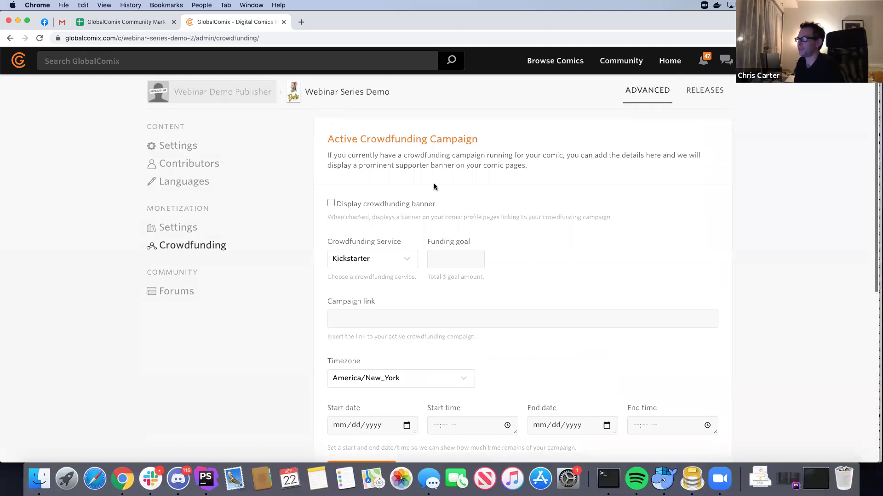
Open the comics catalogue in a new tab and filter it by active campaigns and by successfully funded titles.
super+click(546, 64)
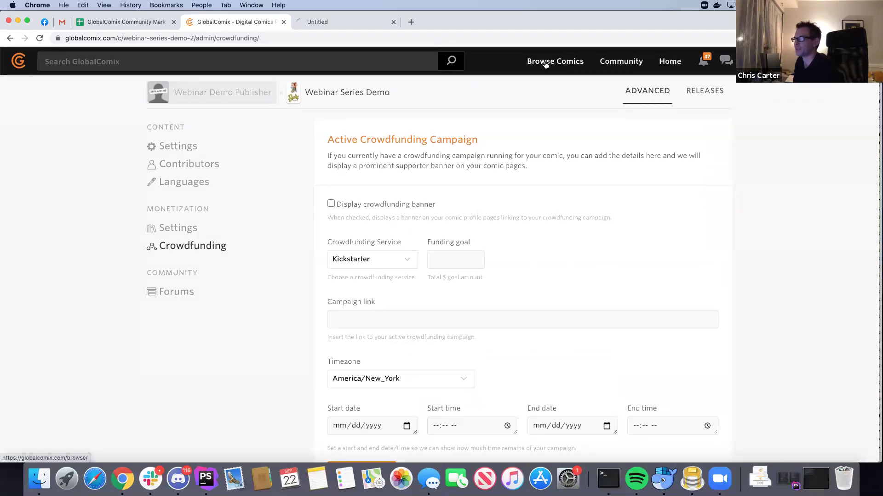
click(332, 21)
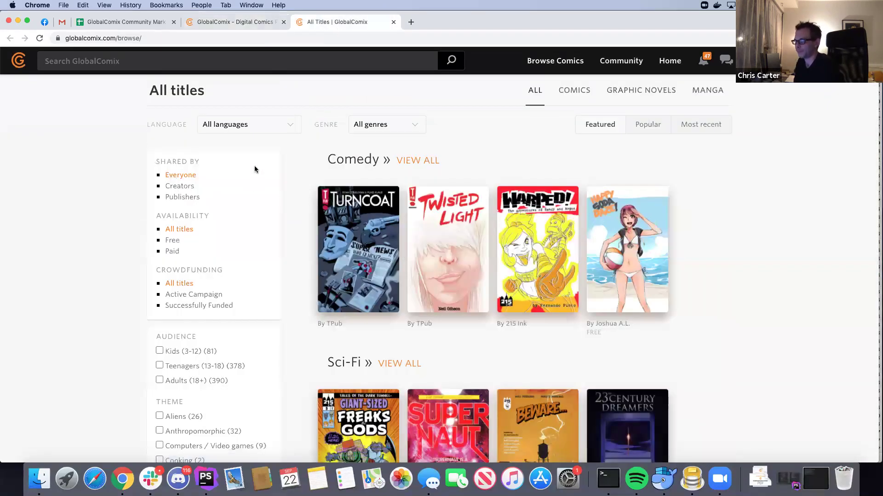
drag(157, 272, 228, 272)
scroll(228, 272, down, 1)
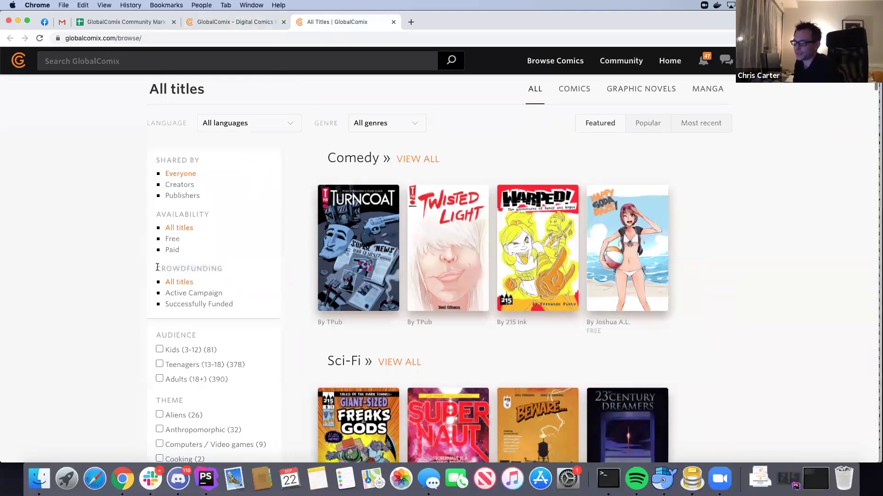
click(186, 267)
scroll(186, 266, down, 1)
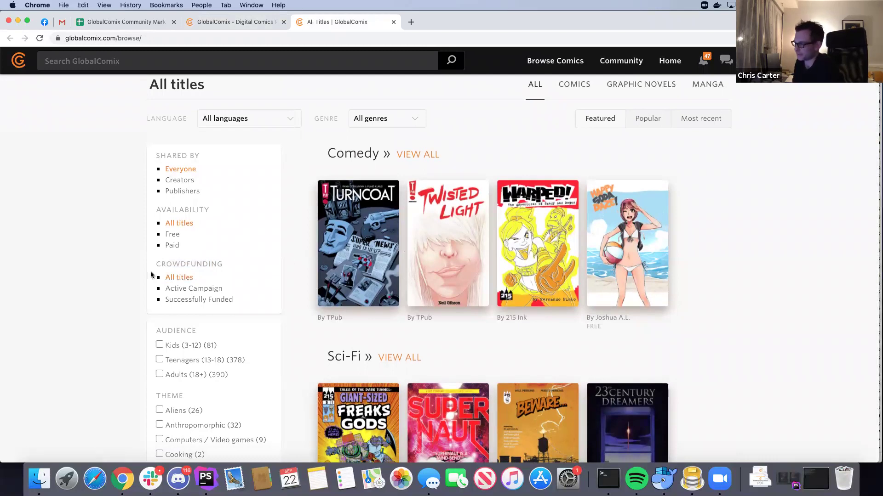
scroll(156, 273, down, 1)
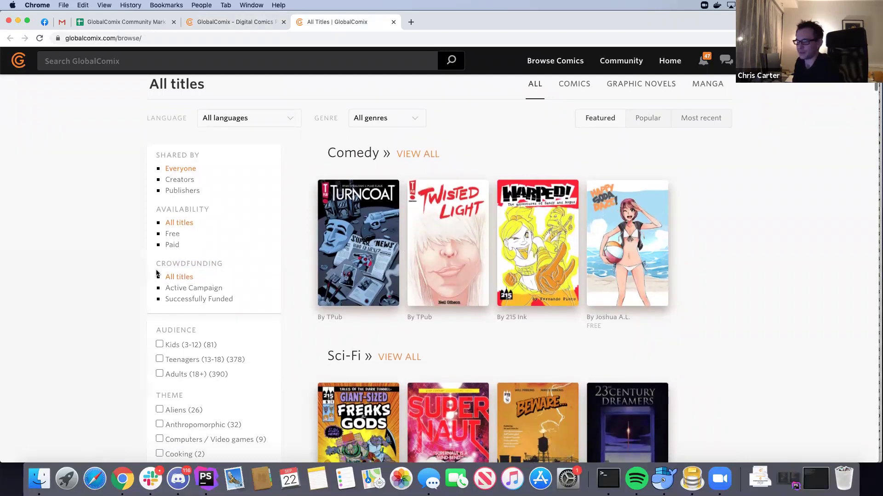
click(201, 290)
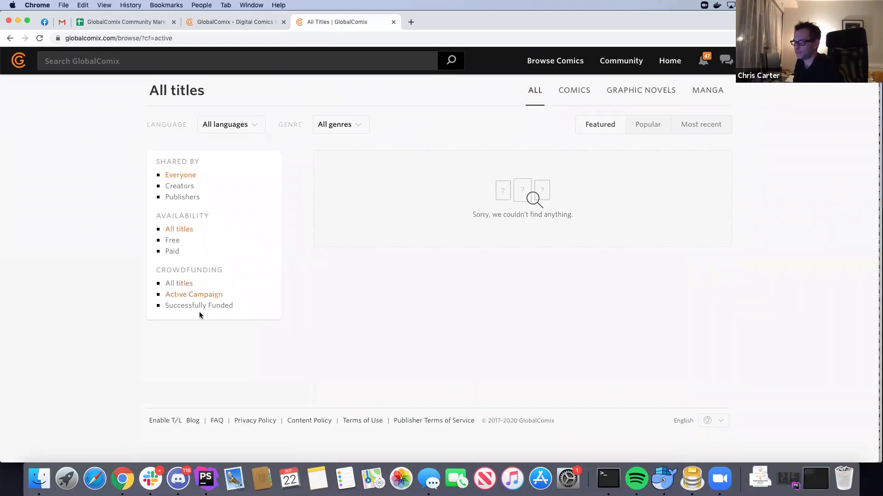
click(186, 306)
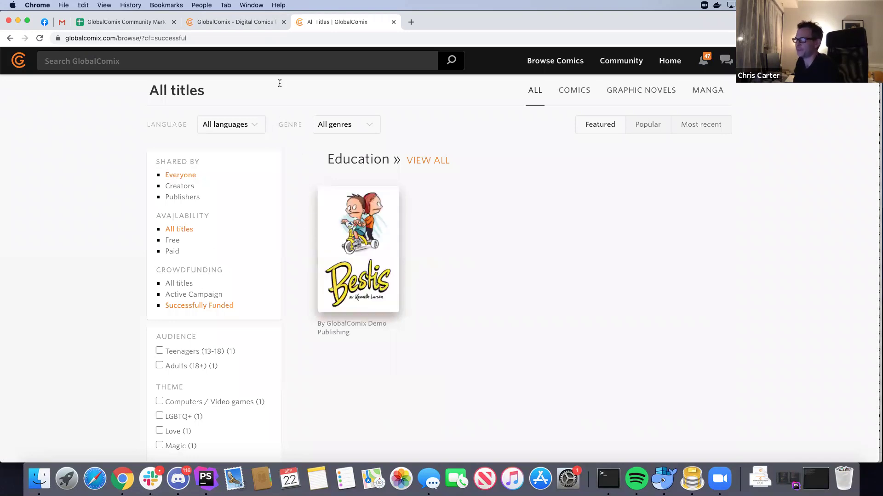
Open the series' releases in a new tab and publish English release #1.
click(239, 22)
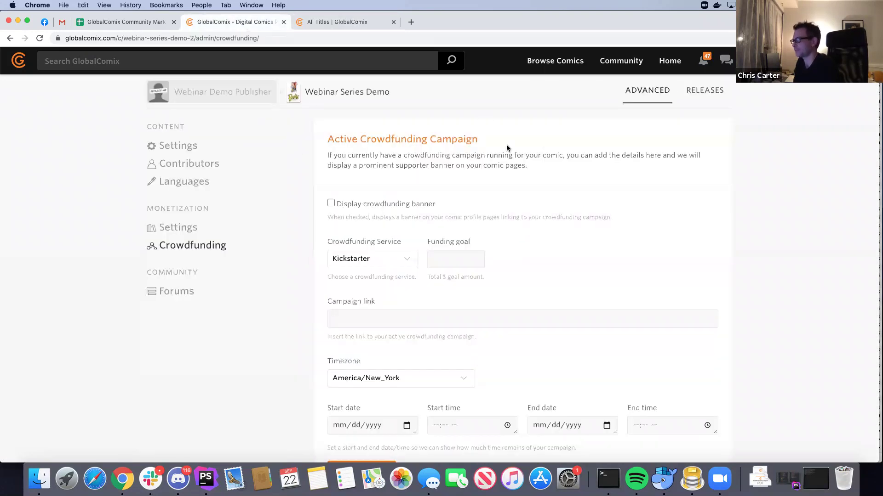
click(690, 93)
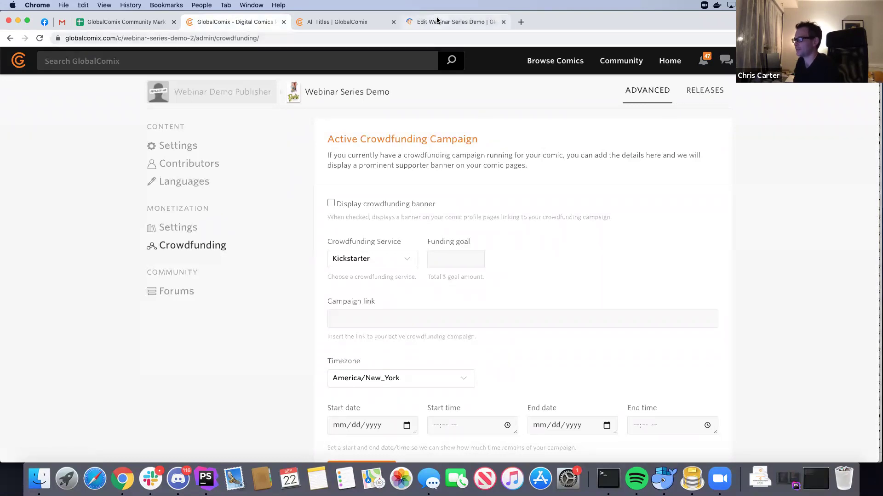
click(399, 214)
scroll(224, 418, down, 3)
click(214, 399)
click(303, 323)
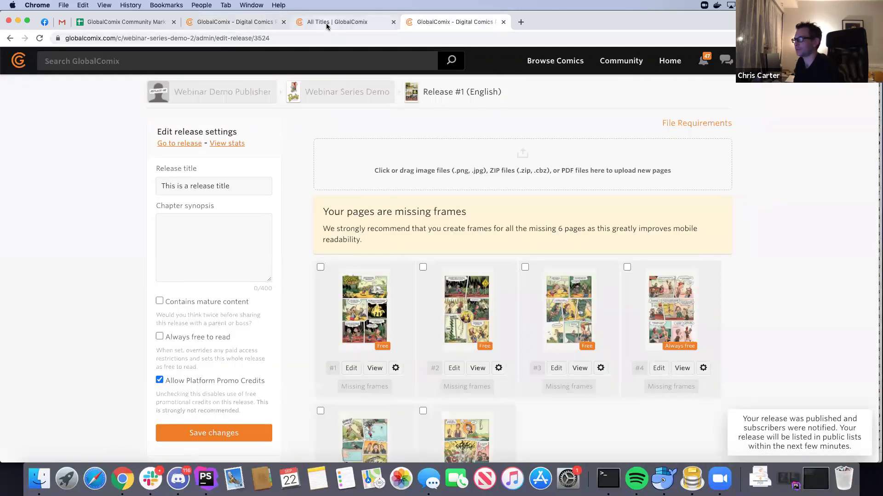
Refresh the successfully funded titles to check for the series, and filter the catalogue by active campaigns.
click(317, 24)
key(super+r)
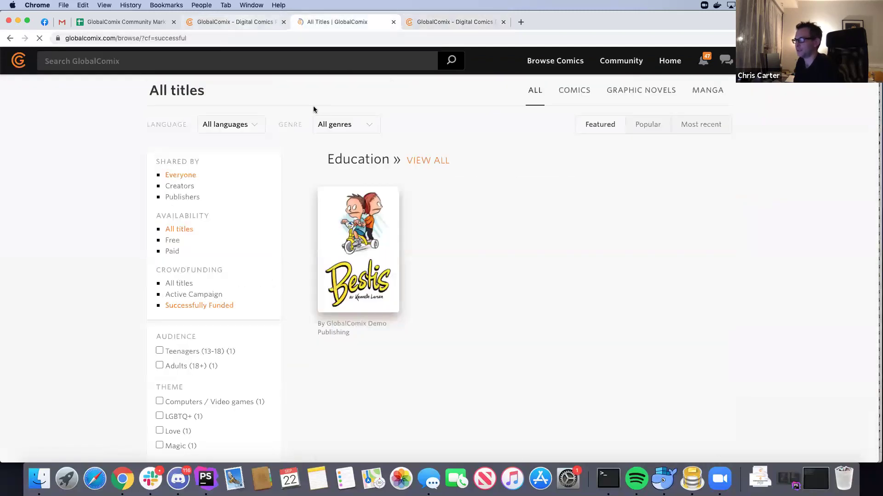
mouse_move(462, 258)
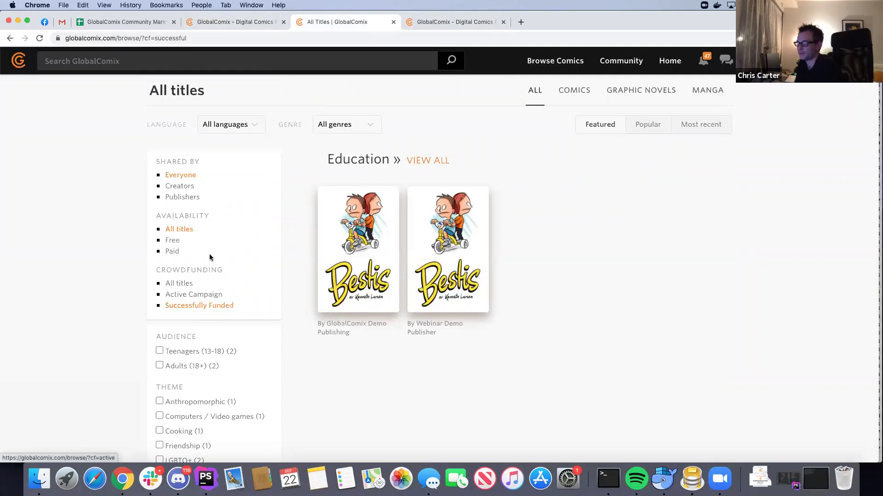
click(198, 294)
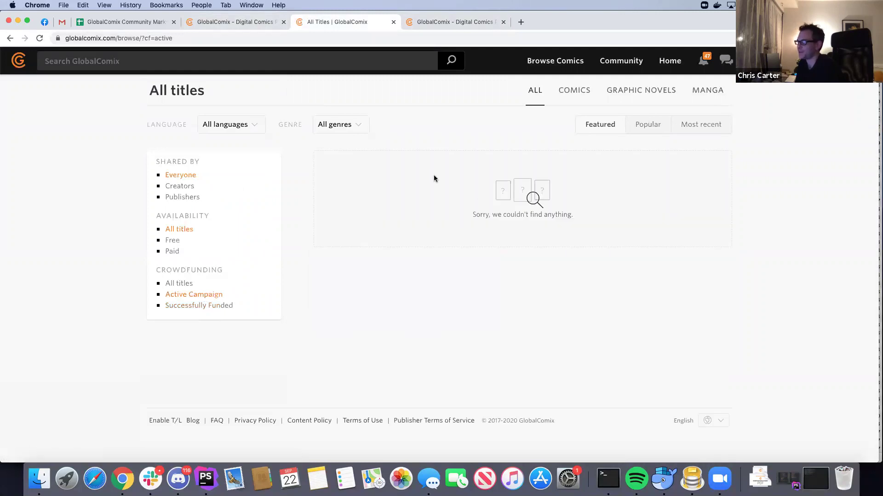
click(244, 24)
click(369, 205)
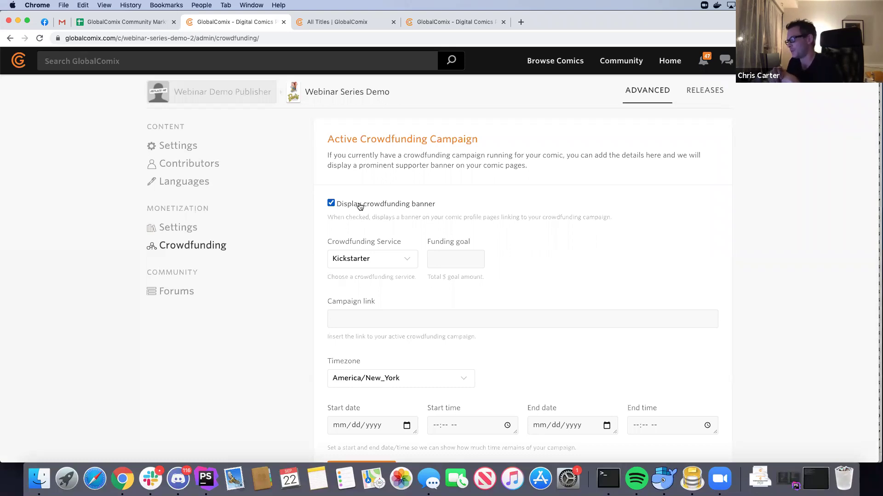
click(447, 259)
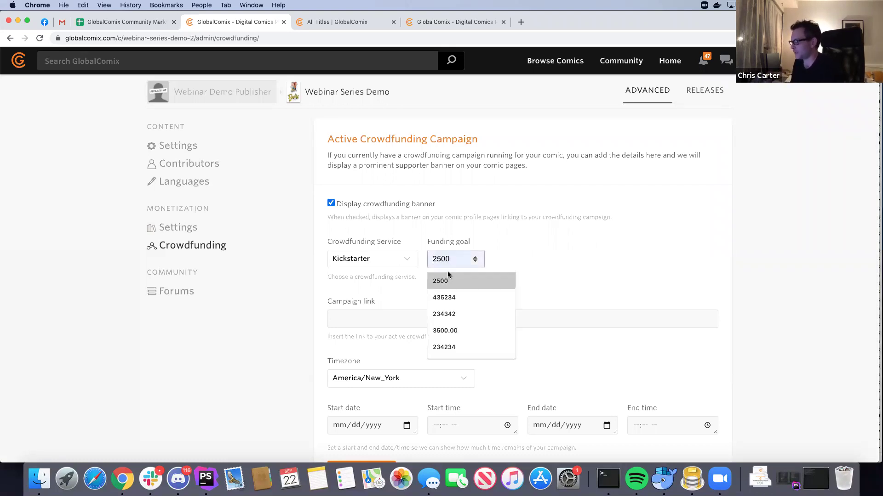
text(7)
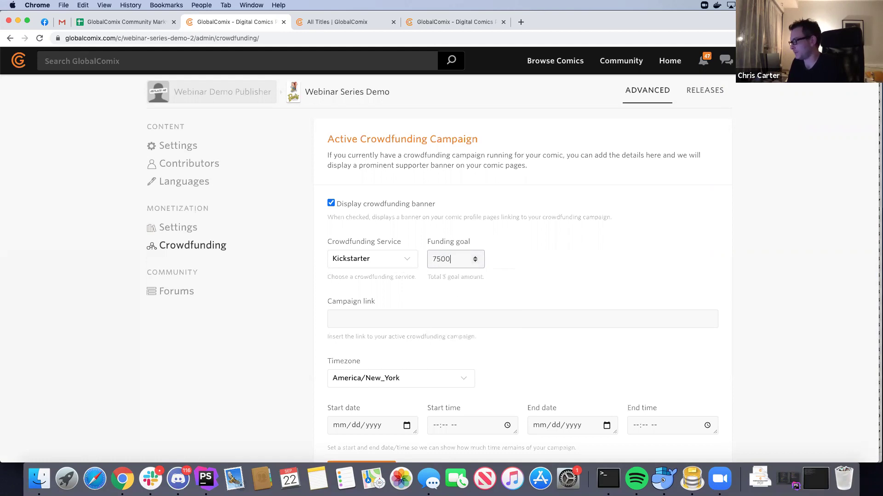
click(422, 317)
click(388, 340)
Set the new campaign's start to 09/15/2020 at 02:00 PM.
scroll(405, 298, down, 3)
click(336, 313)
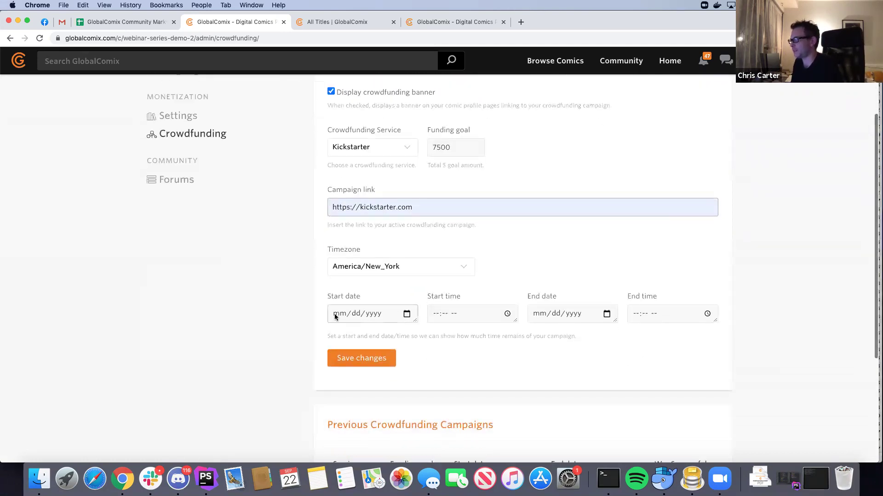
click(406, 314)
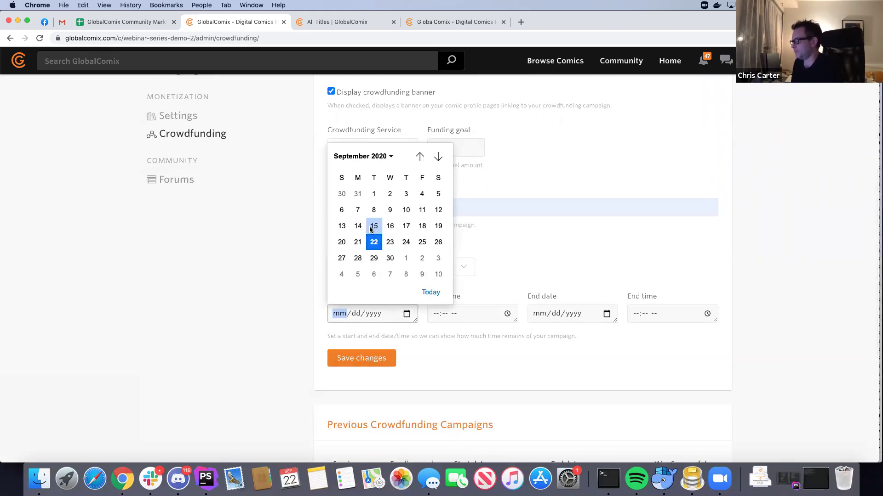
click(375, 227)
click(437, 312)
text(09/15/2020p)
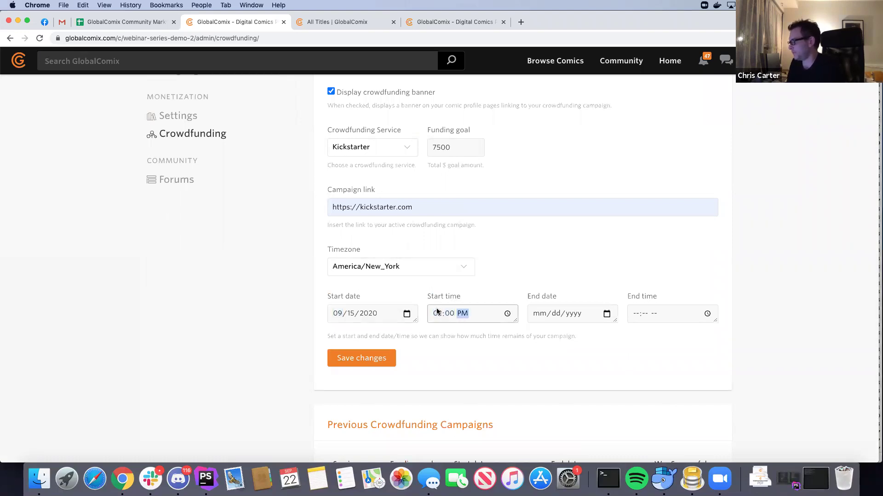
Set the active campaign's end to 09/29/2020 at 02:00 PM and save the crowdfunding changes.
click(542, 312)
scroll(606, 311, down, 1)
scroll(602, 276, down, 1)
click(607, 307)
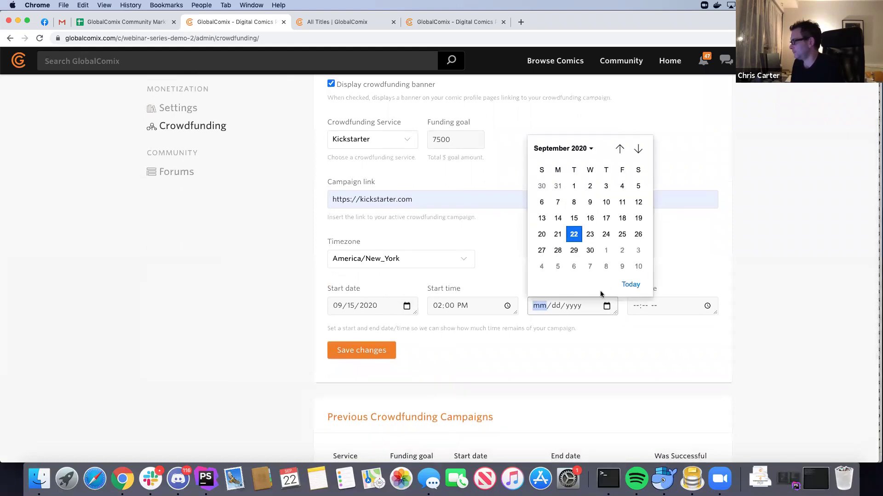
click(574, 251)
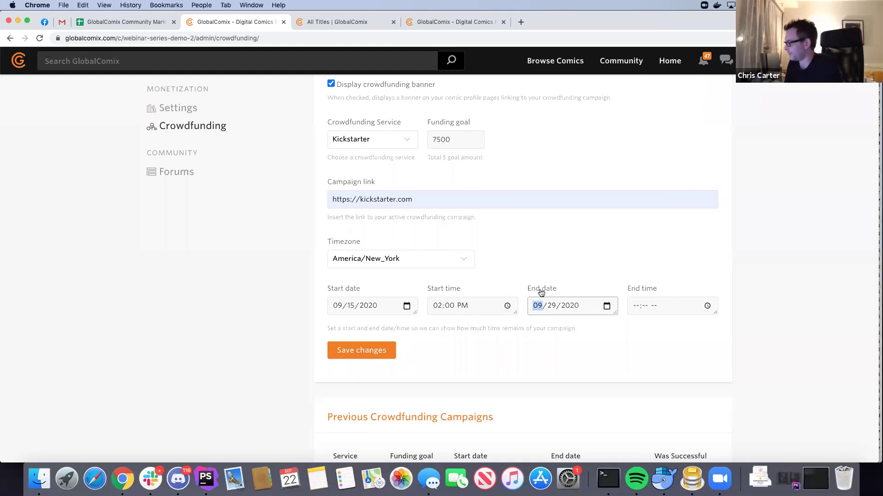
key(Tab)
key(Tab)
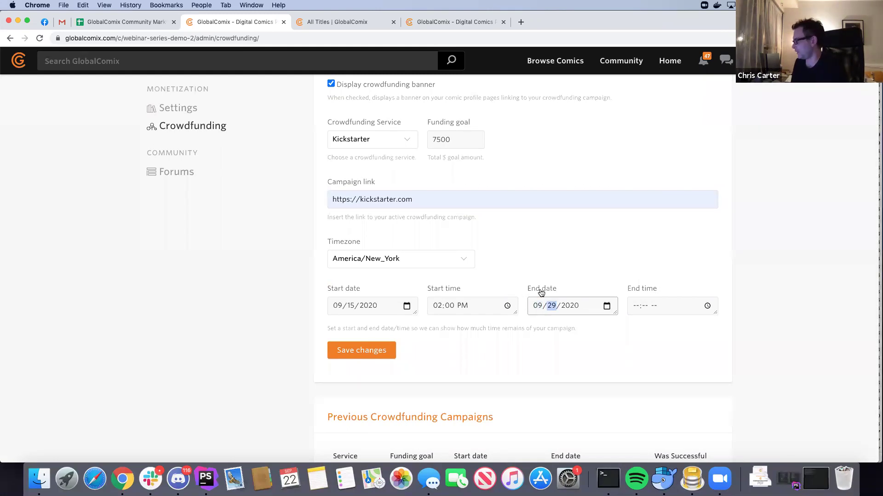
click(633, 306)
text(02:00 PM)
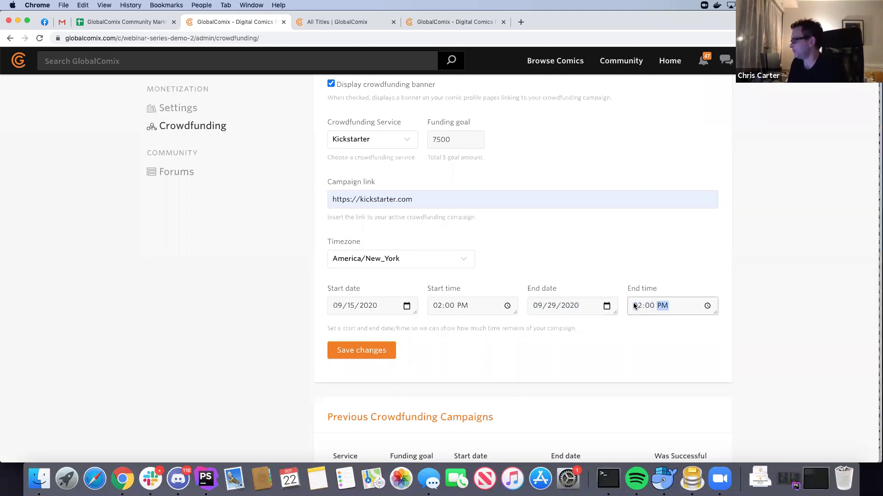
click(363, 351)
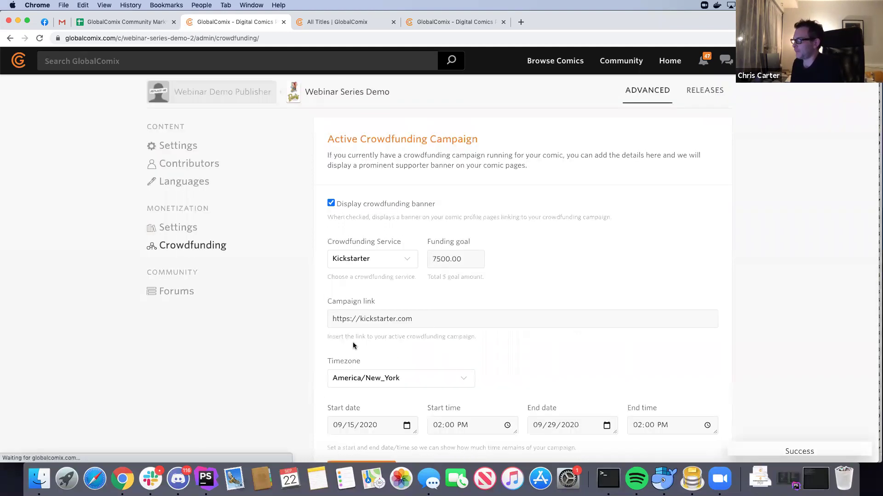
scroll(409, 314, down, 5)
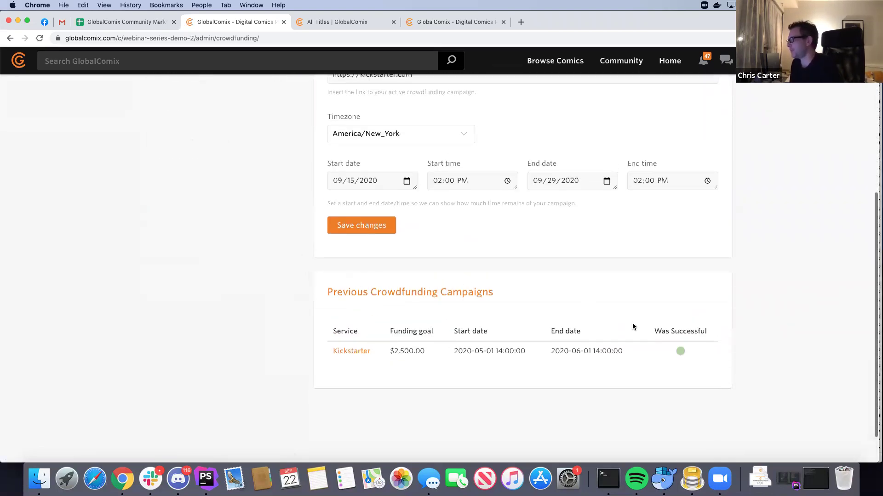
scroll(613, 328, up, 8)
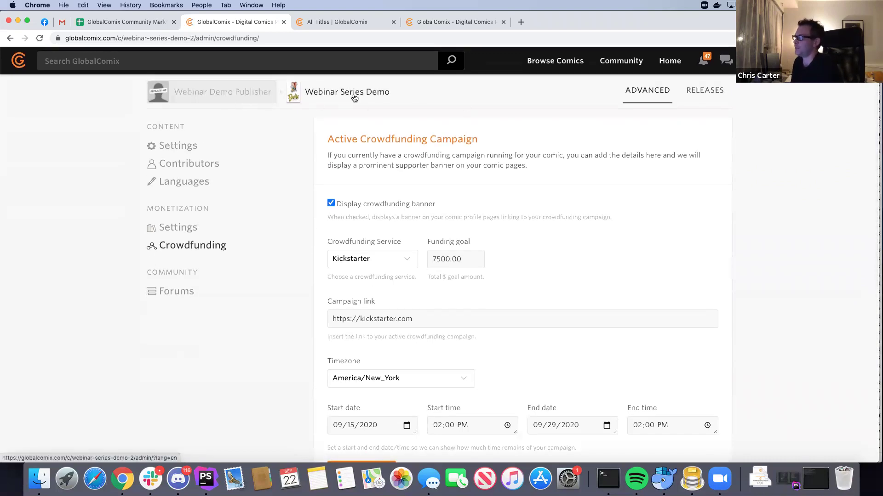
Open the series' public page in a new tab and check the crowdfunding banner on its releases and favorites views.
super+click(337, 95)
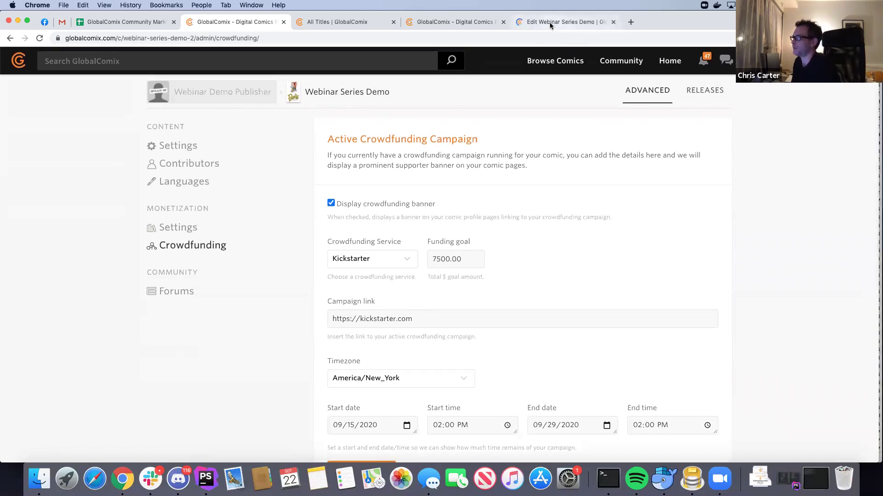
click(550, 22)
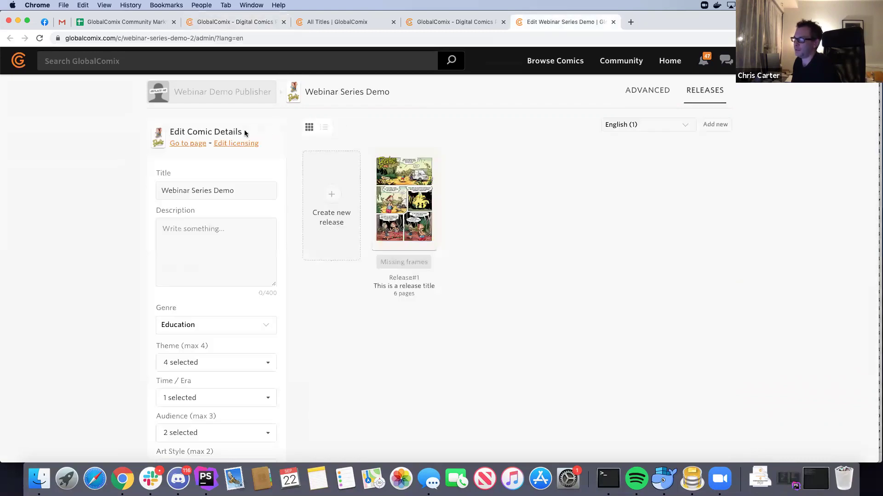
click(200, 145)
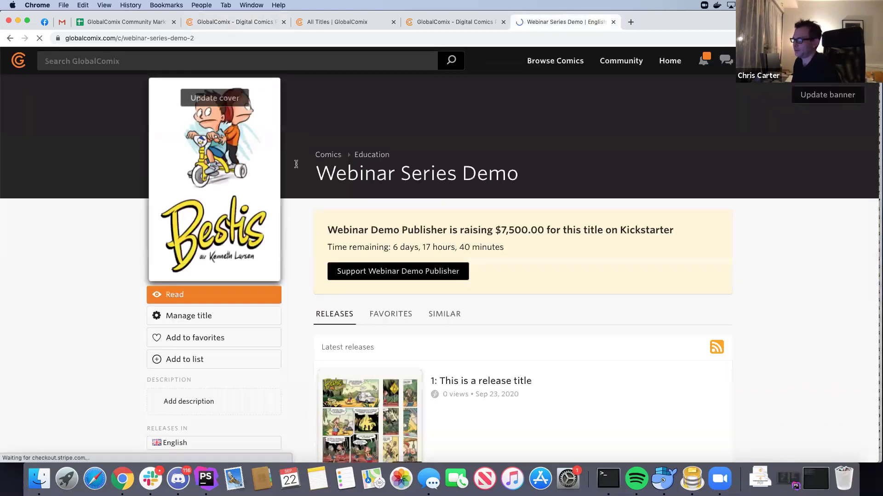
drag(315, 197, 655, 258)
click(616, 259)
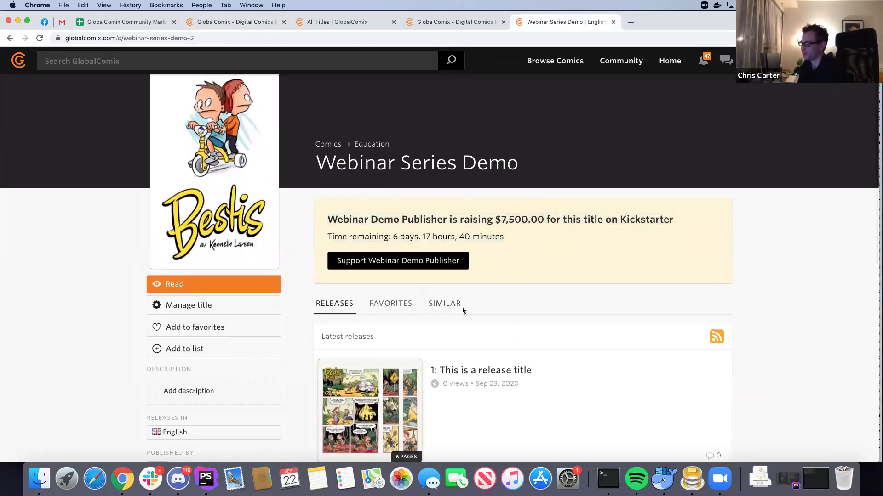
click(398, 307)
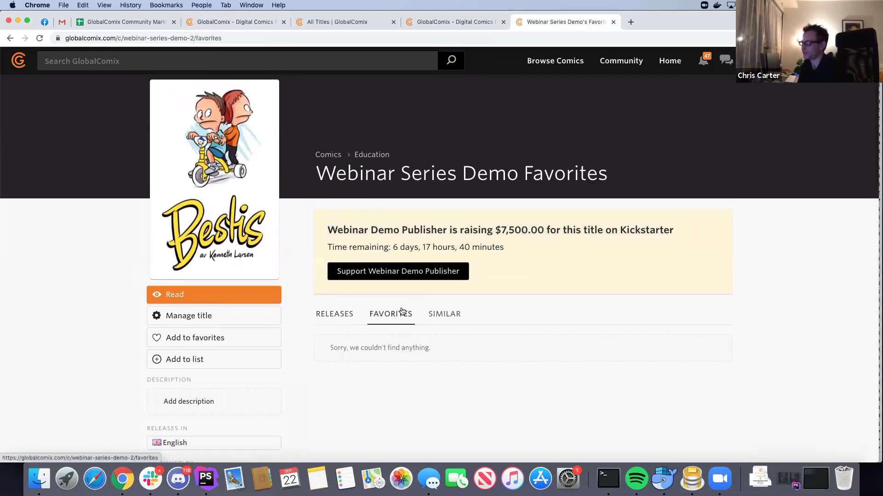
click(345, 314)
Open the comments of release #1 and post the comment "Hello!".
scroll(365, 286, down, 3)
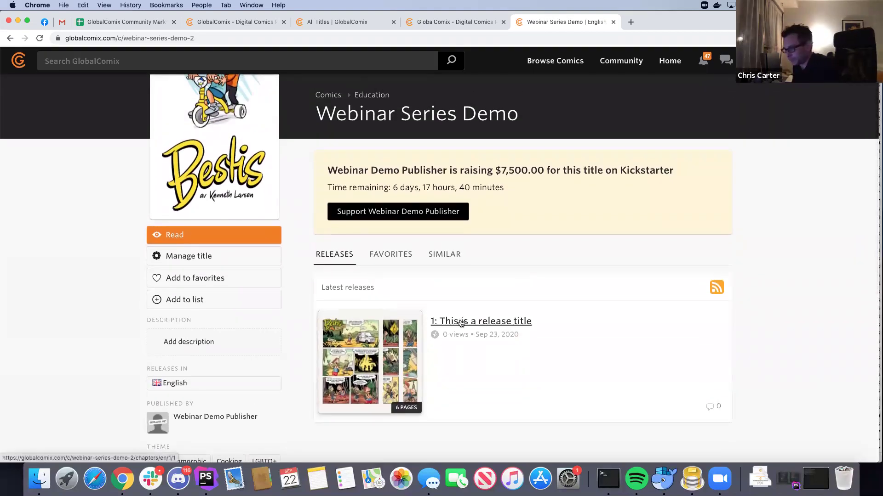
click(708, 407)
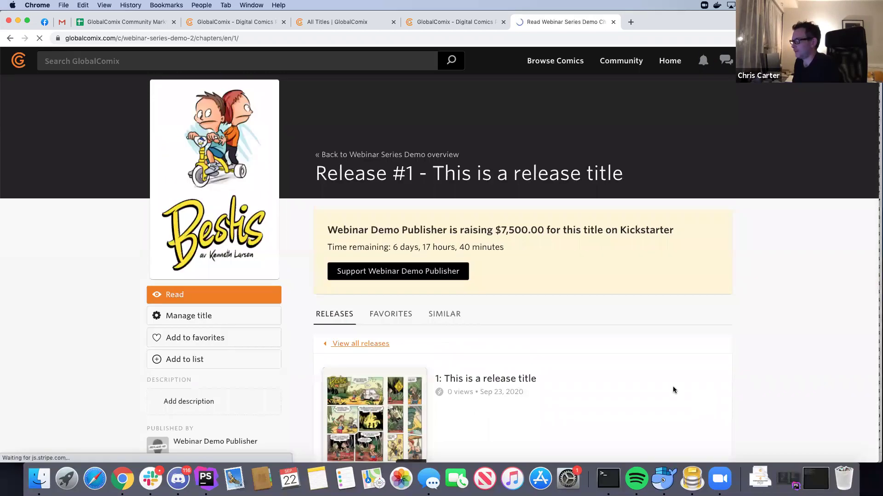
click(430, 437)
text(Hello!)
key(Return)
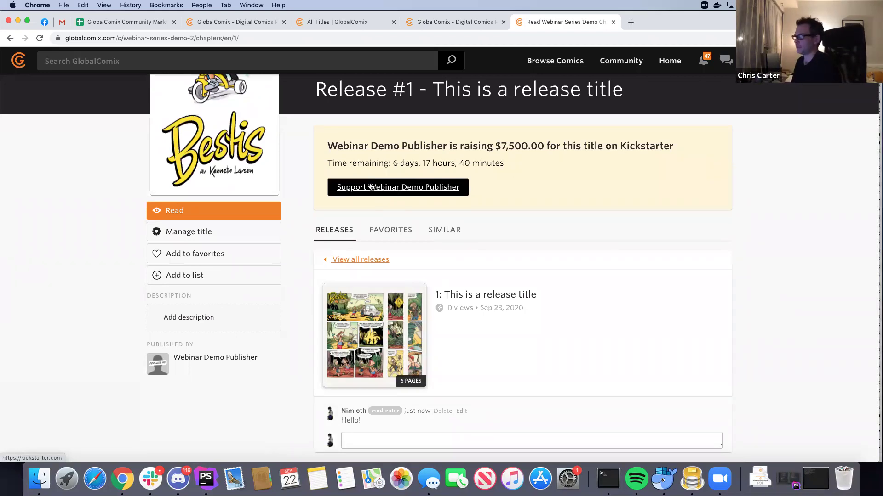
Return to the catalogue of all titles and reapply the active campaign filter to check for the series.
click(434, 22)
click(377, 22)
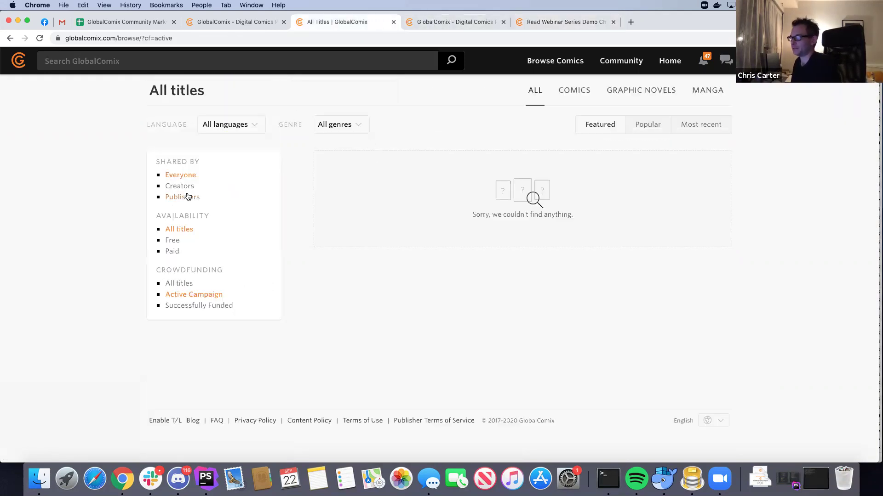
click(194, 296)
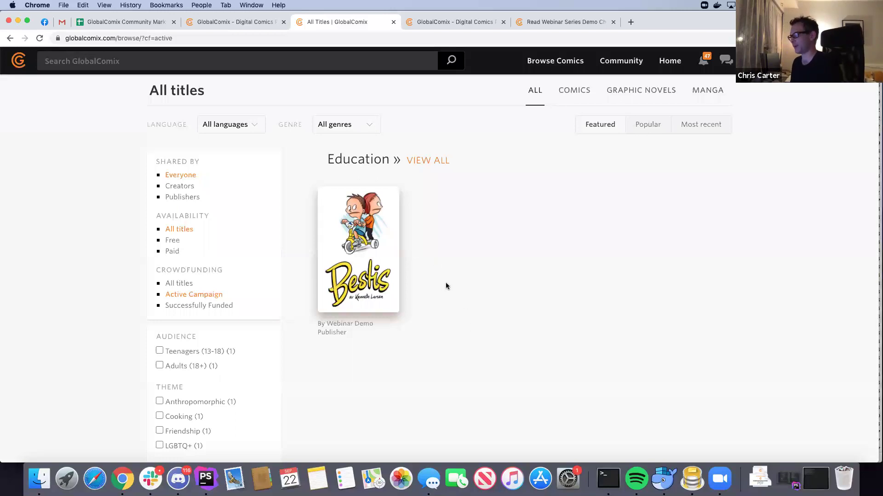
Go from the series' crowdfunding page to the Webinar Demo Publisher's revenue settings.
click(550, 23)
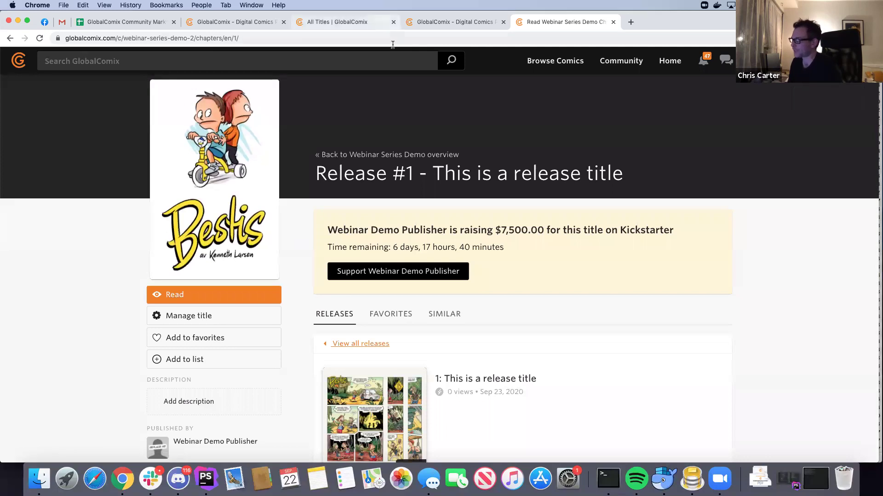
click(241, 23)
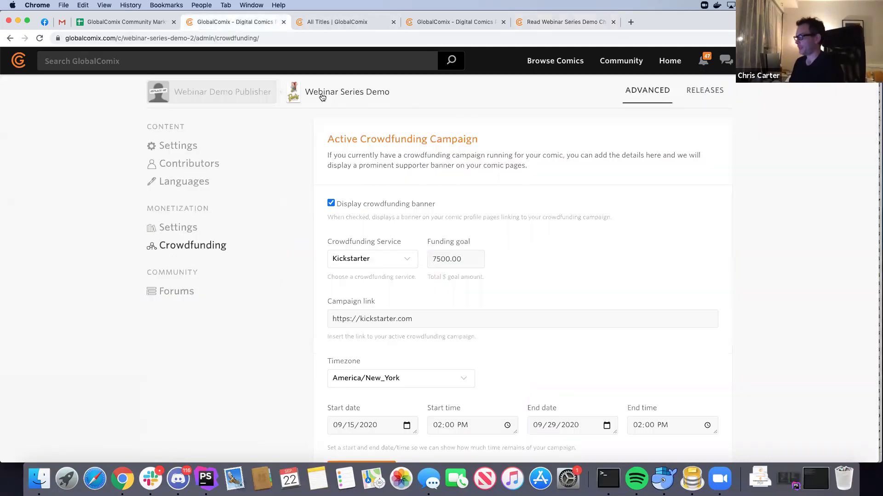
click(241, 95)
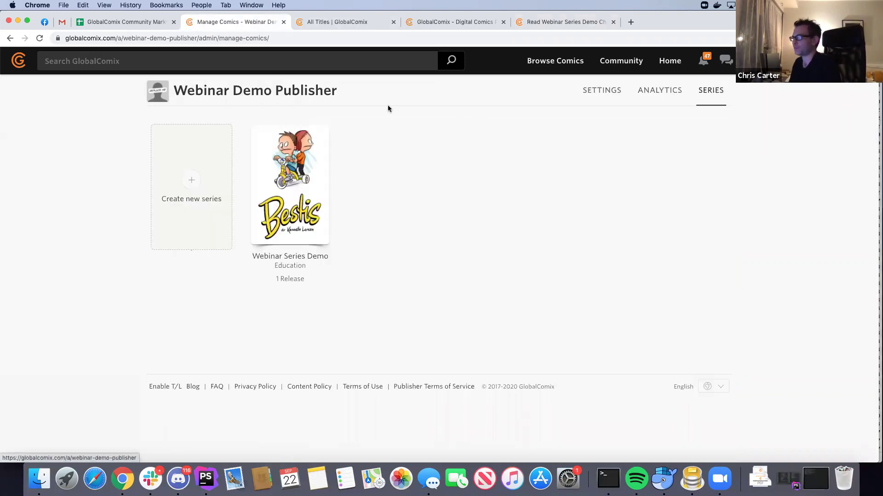
click(601, 93)
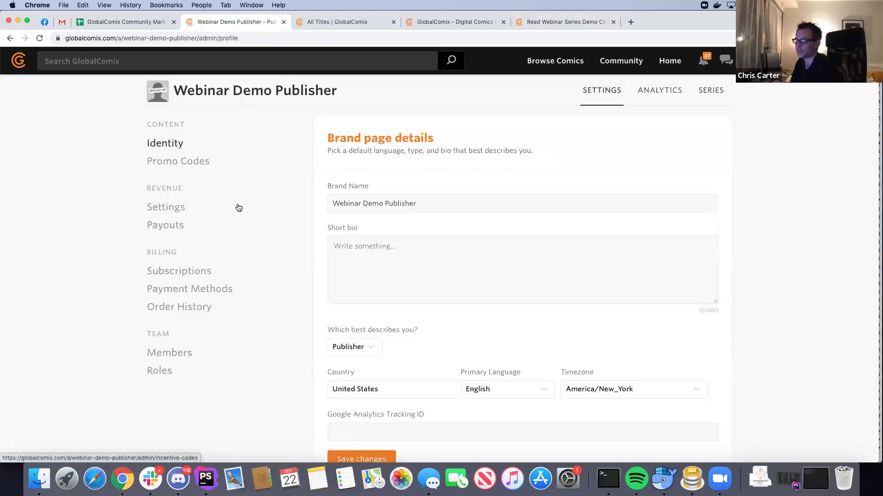
click(166, 209)
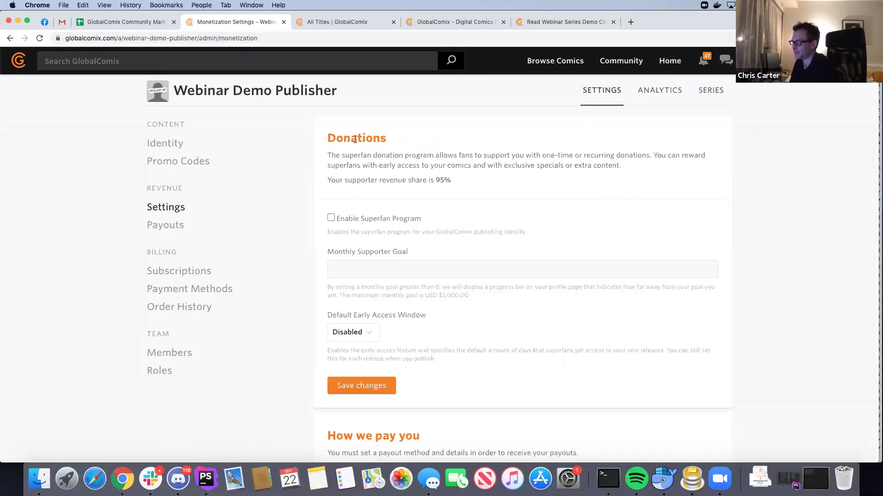
Examine the superfan donation program's description and the supporter revenue share in the Donations section.
drag(514, 181, 327, 134)
click(342, 134)
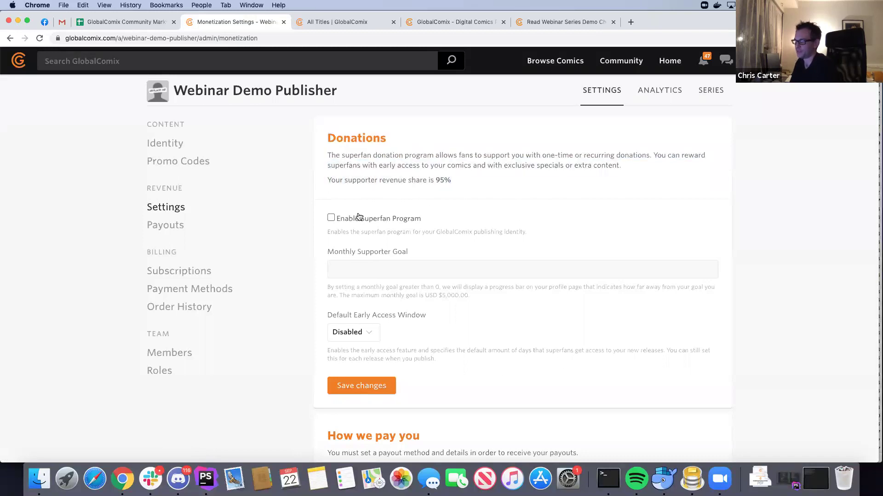
drag(470, 180, 324, 177)
drag(440, 180, 325, 179)
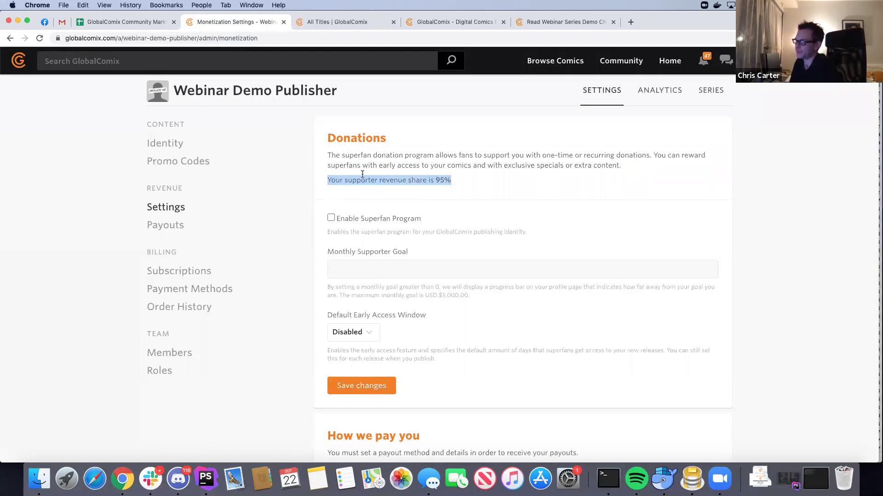
click(329, 178)
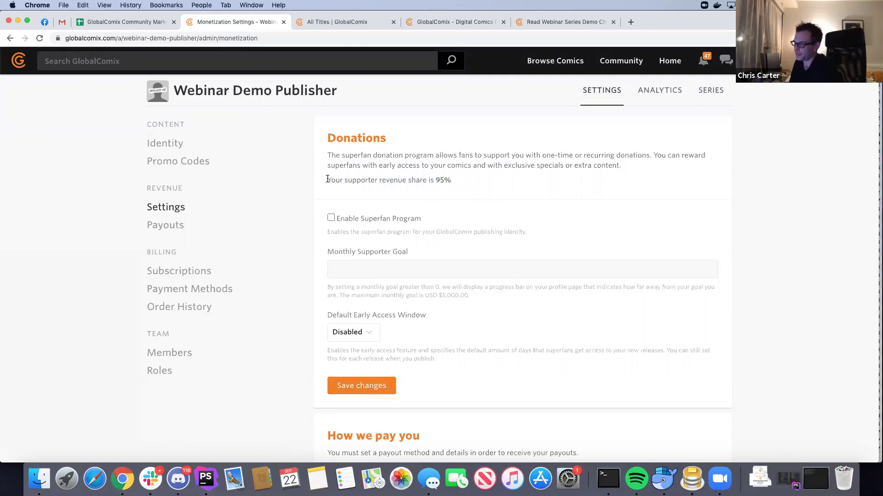
drag(328, 179, 464, 182)
click(466, 180)
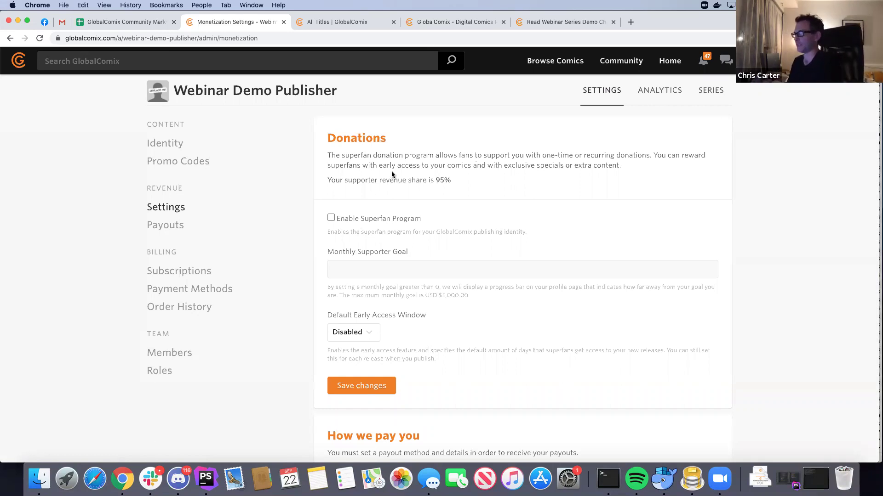
Go from the release page back to the series overview and open the publisher's public page in a new tab.
click(545, 25)
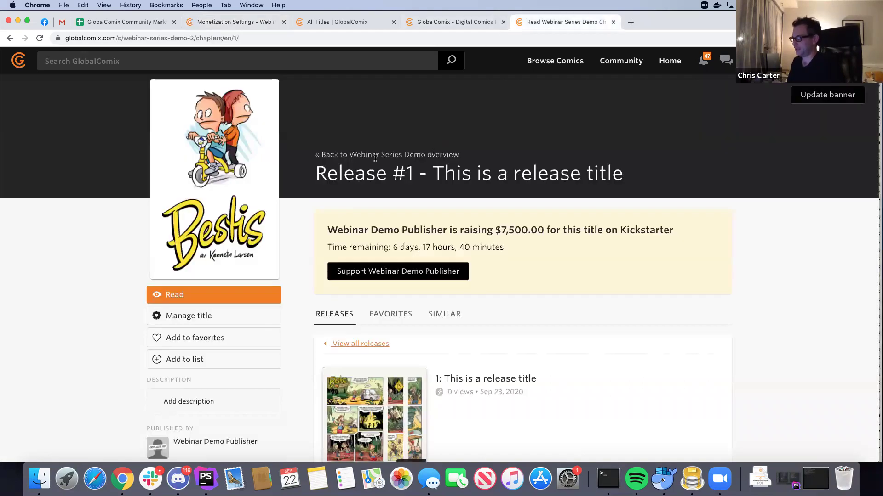
scroll(331, 197, down, 2)
scroll(233, 198, up, 2)
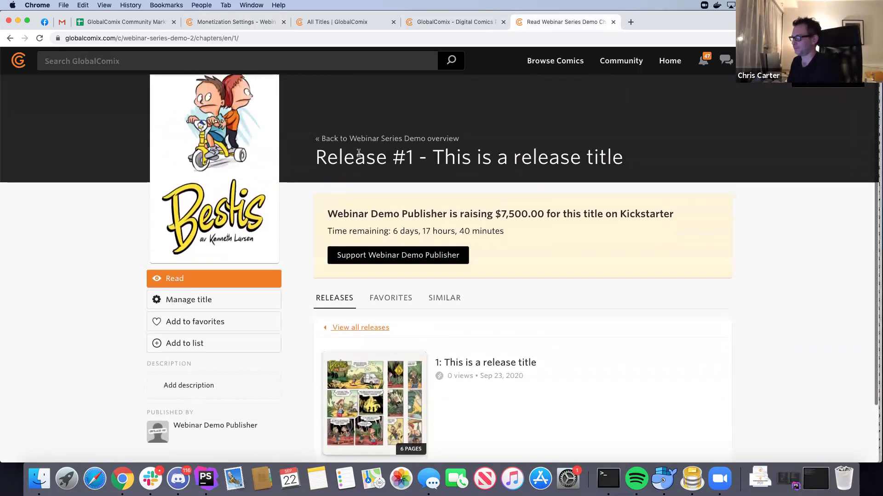
click(363, 141)
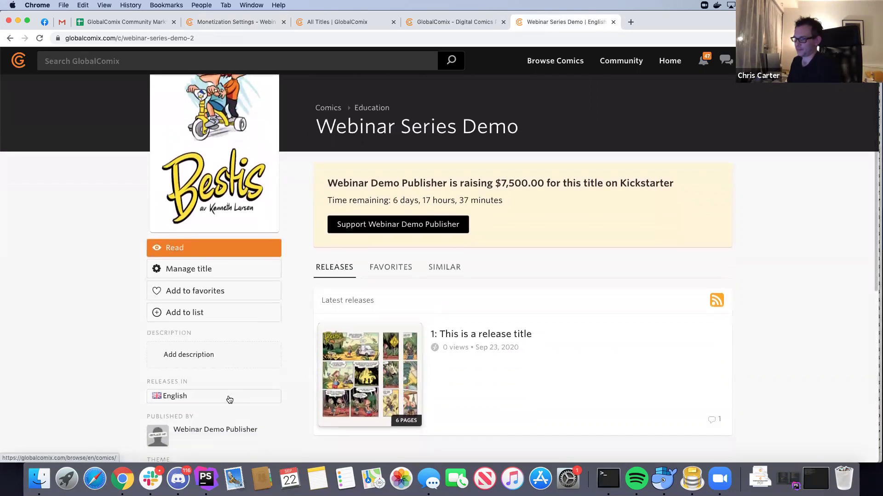
scroll(216, 394, down, 2)
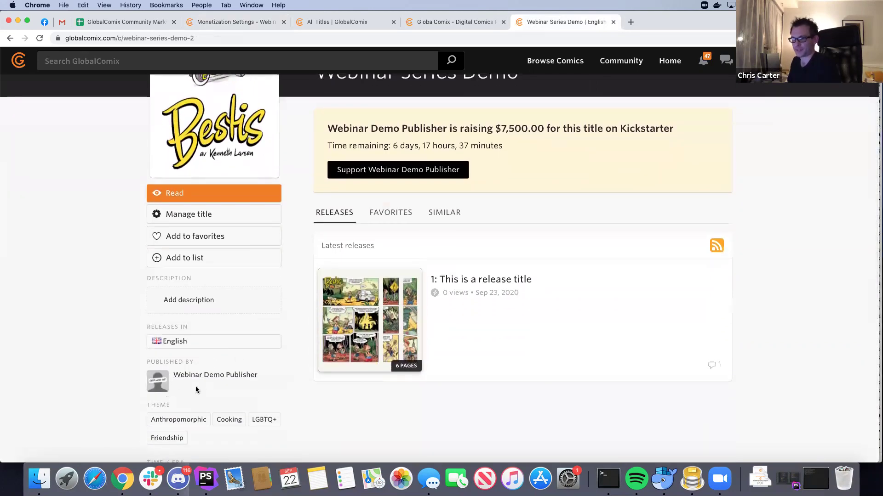
click(449, 170)
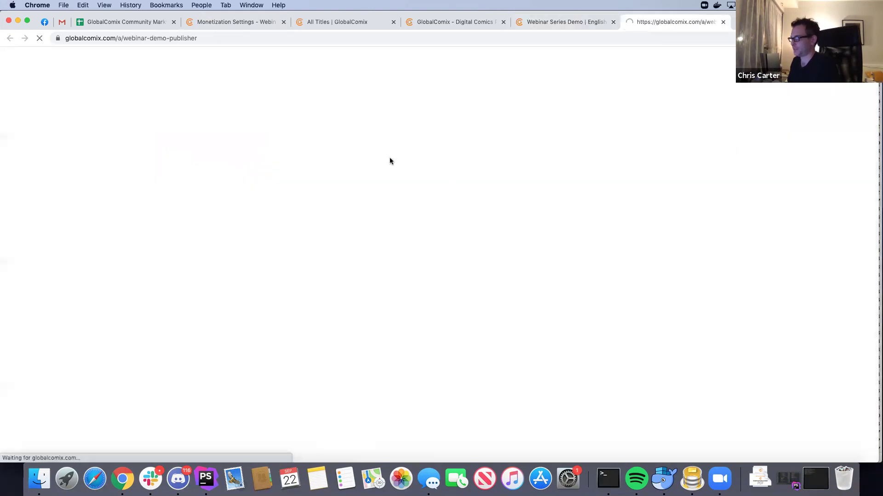
Look over the publisher's public activity page and return to its revenue settings.
scroll(569, 296, up, 1)
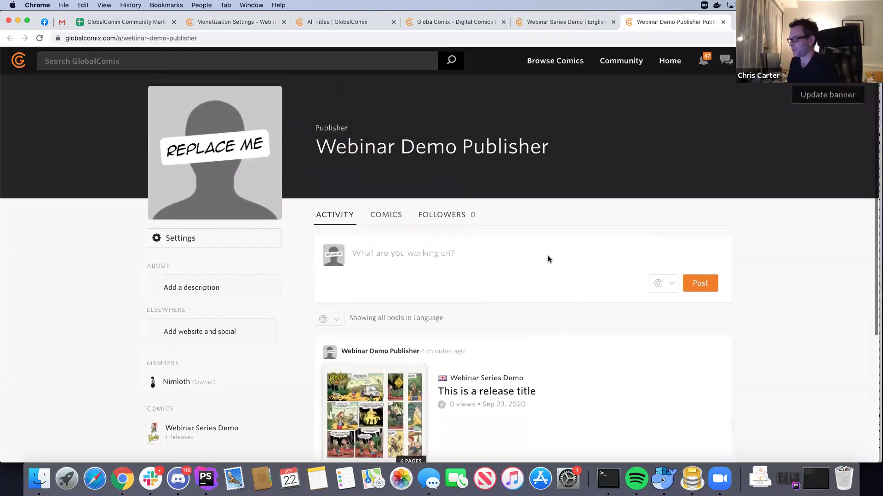
scroll(103, 177, down, 3)
scroll(104, 176, up, 2)
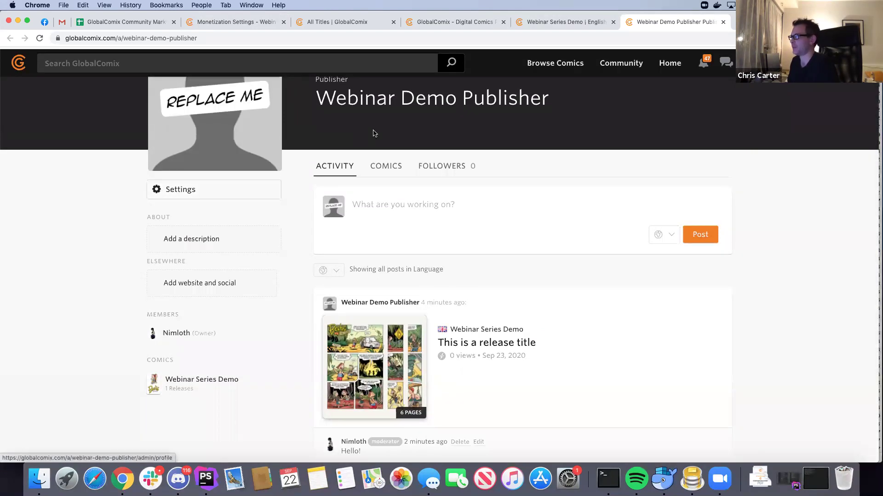
scroll(365, 92, down, 1)
click(442, 23)
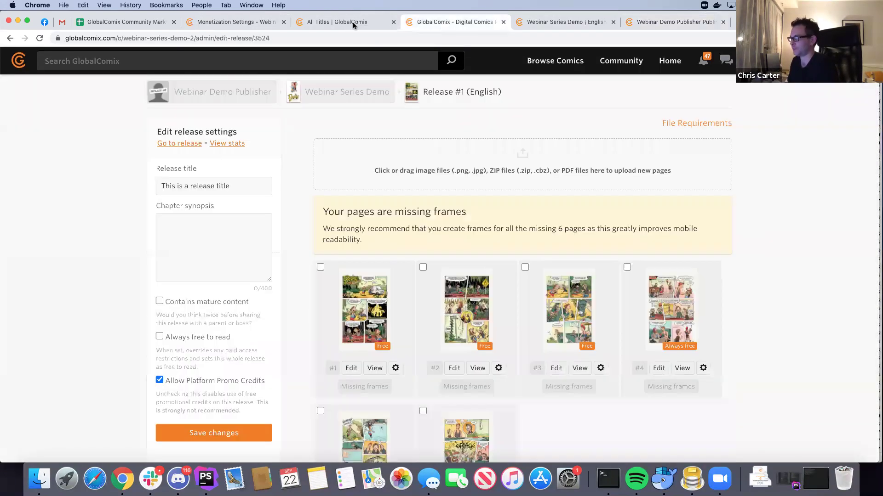
click(352, 22)
click(225, 20)
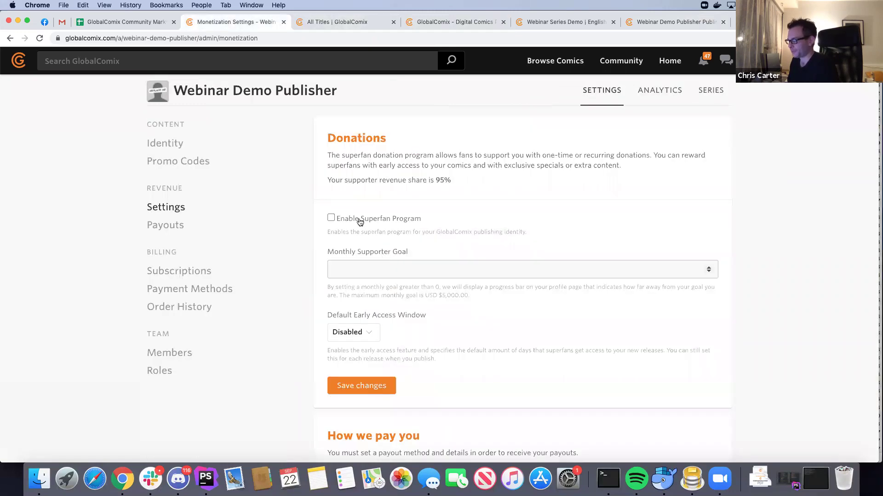
Enable the superfan program with a monthly supporter goal of 975 and save the donation settings.
click(364, 219)
click(396, 275)
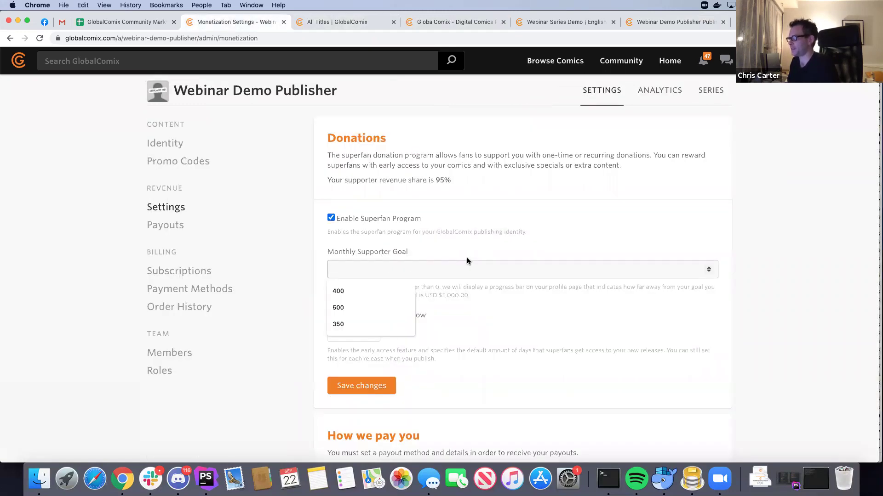
text(9)
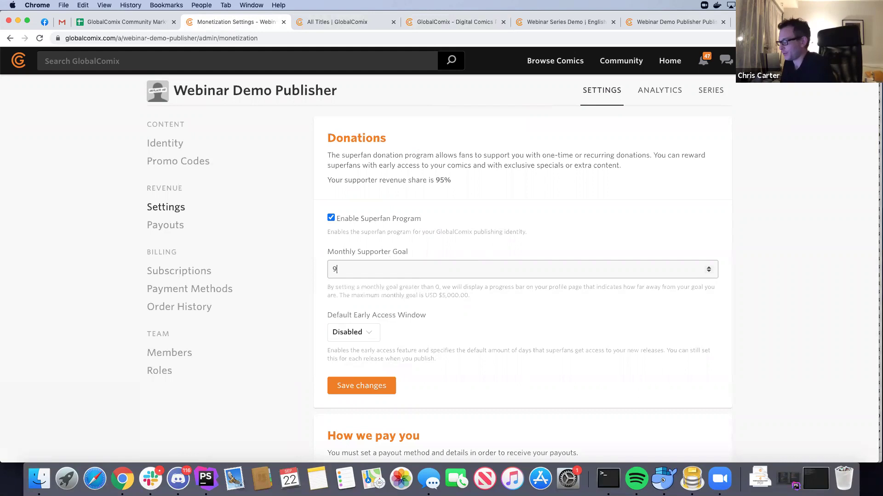
text(75)
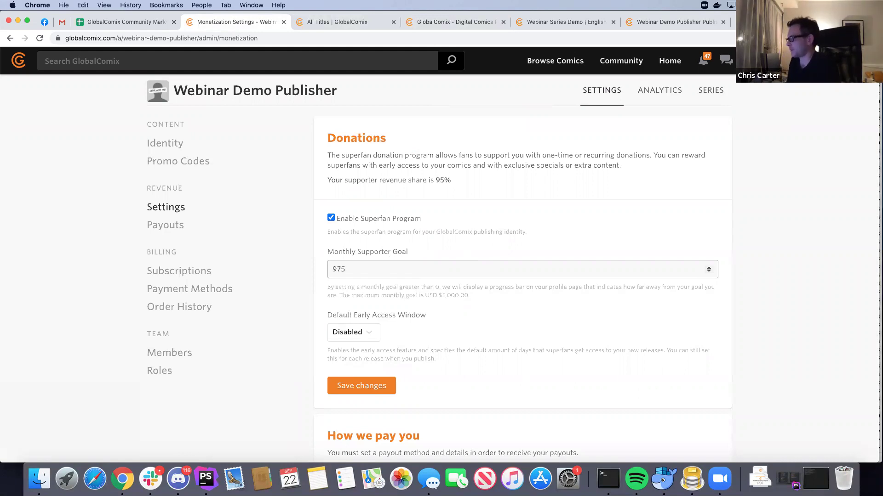
click(366, 338)
click(367, 333)
click(362, 385)
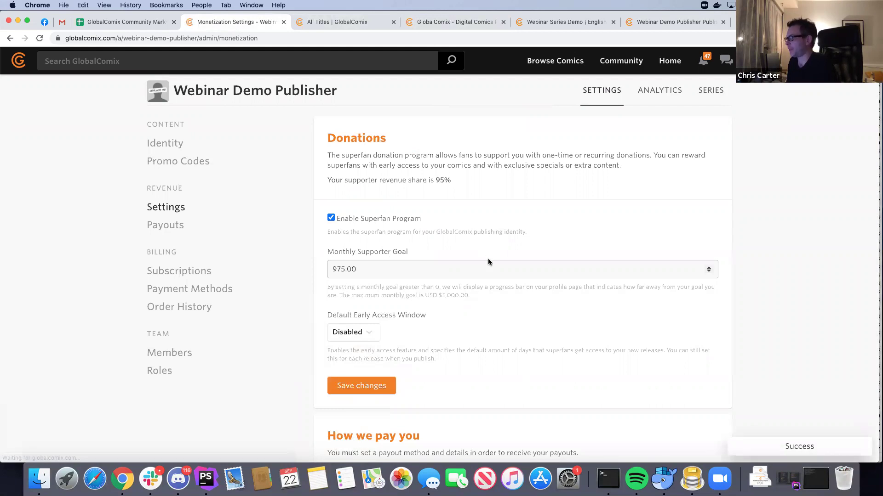
Reload the Webinar Series Demo page and the publisher's public page to check for the supporter options.
click(562, 22)
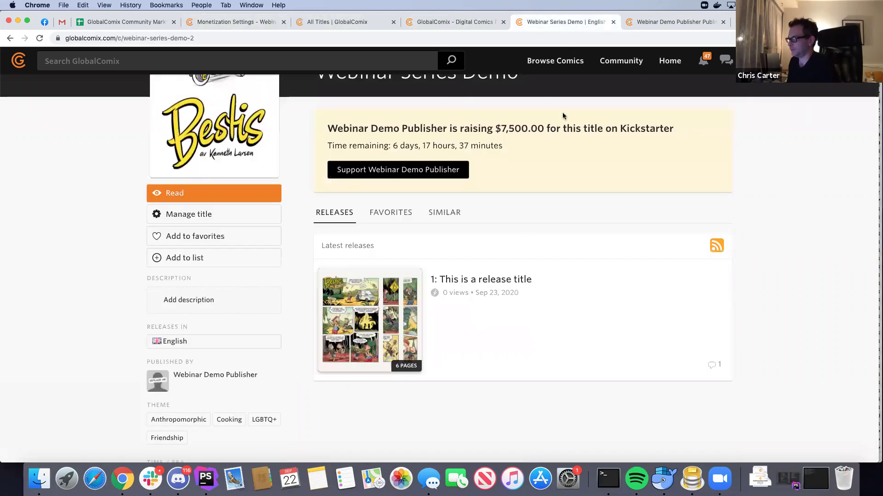
key(super+r)
scroll(186, 361, down, 3)
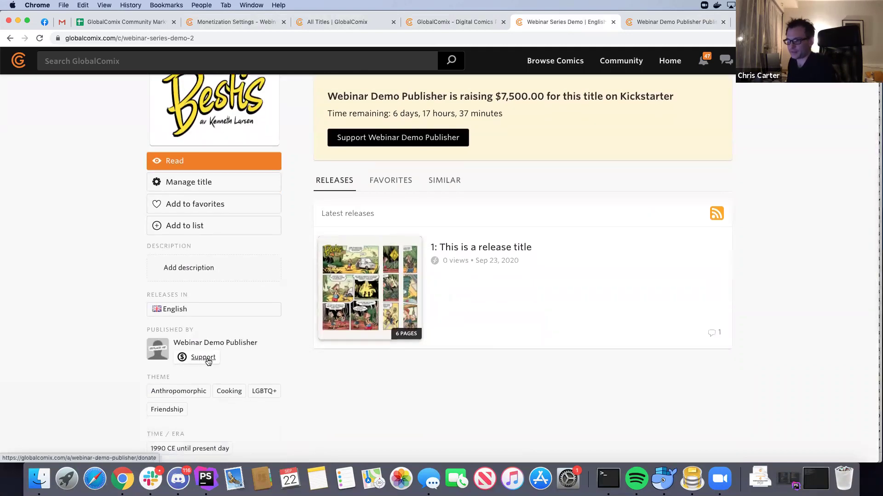
click(667, 22)
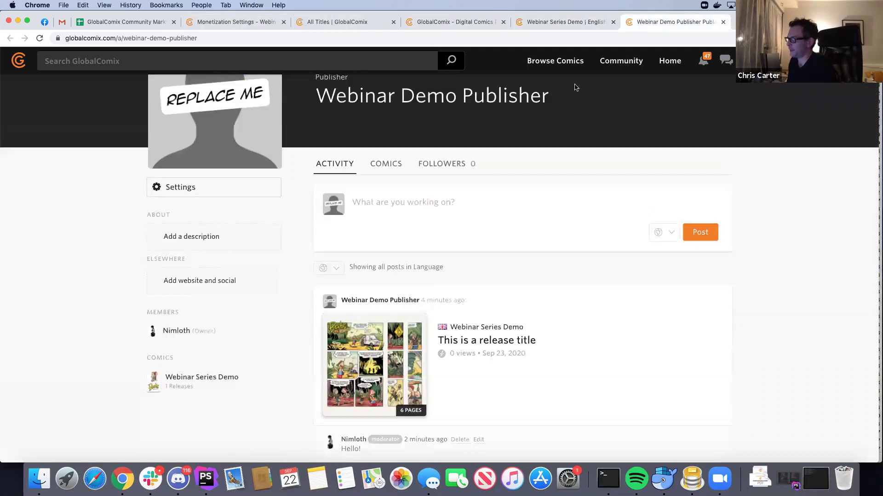
key(super+r)
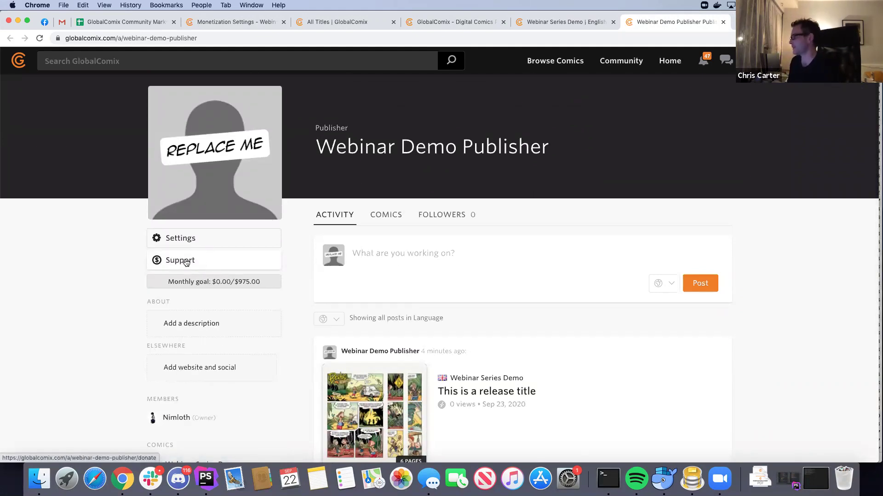
Open the publisher's support dialog and examine the supporter benefits and donation options.
click(209, 261)
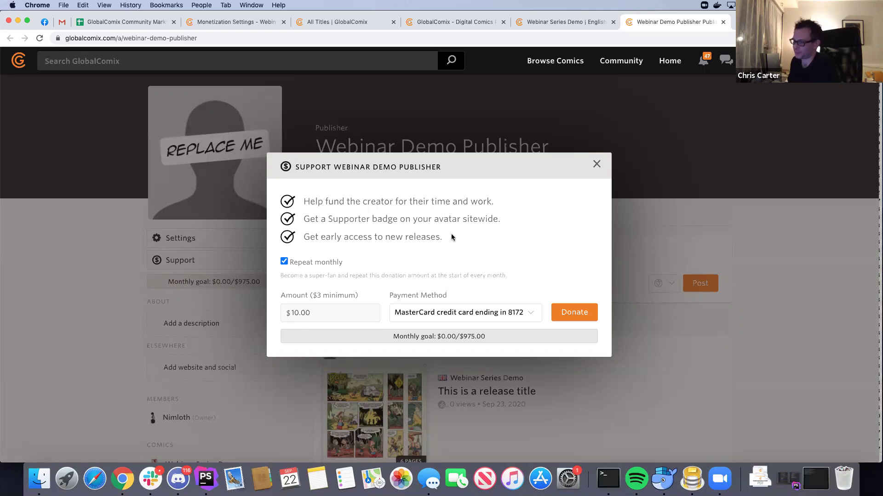
drag(443, 239, 302, 201)
click(304, 201)
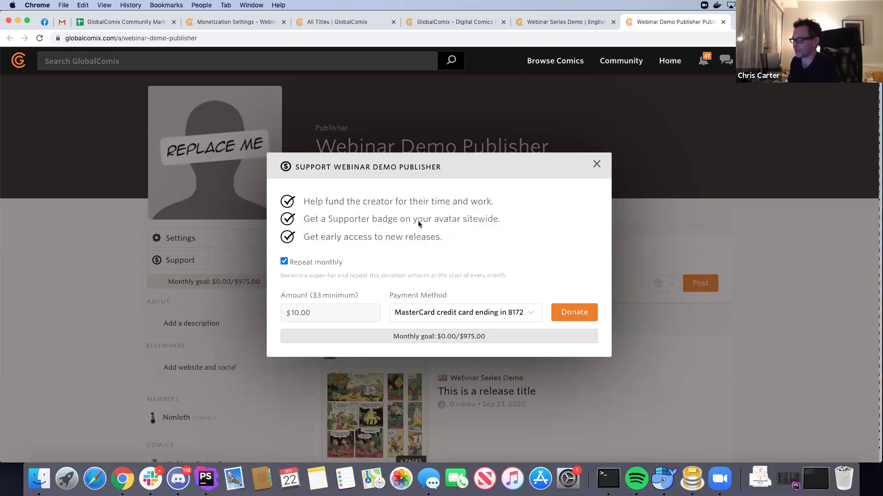
drag(445, 236, 302, 200)
click(302, 200)
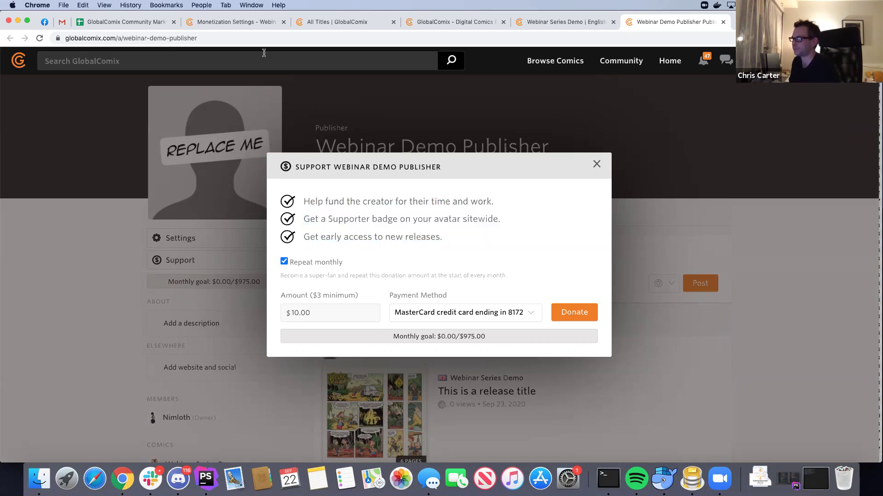
Return to the publisher's revenue settings, set the default early access window to 7 Days and save.
key(super+4)
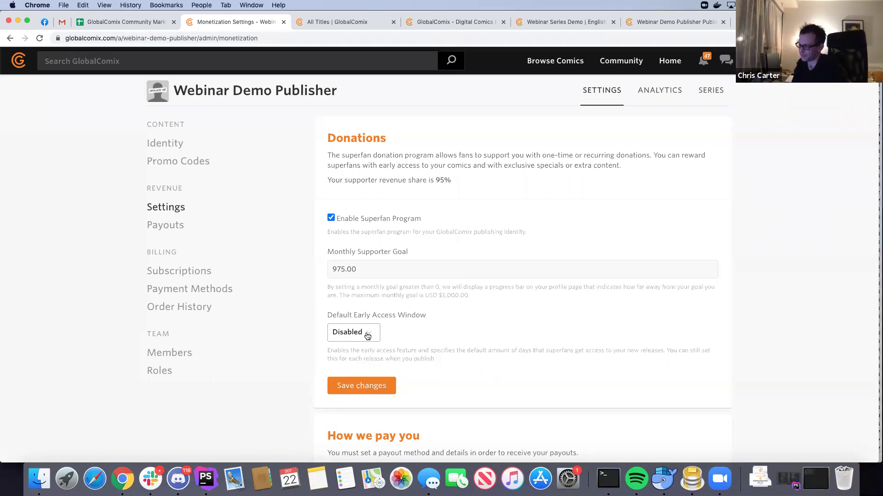
click(368, 335)
click(358, 386)
click(361, 386)
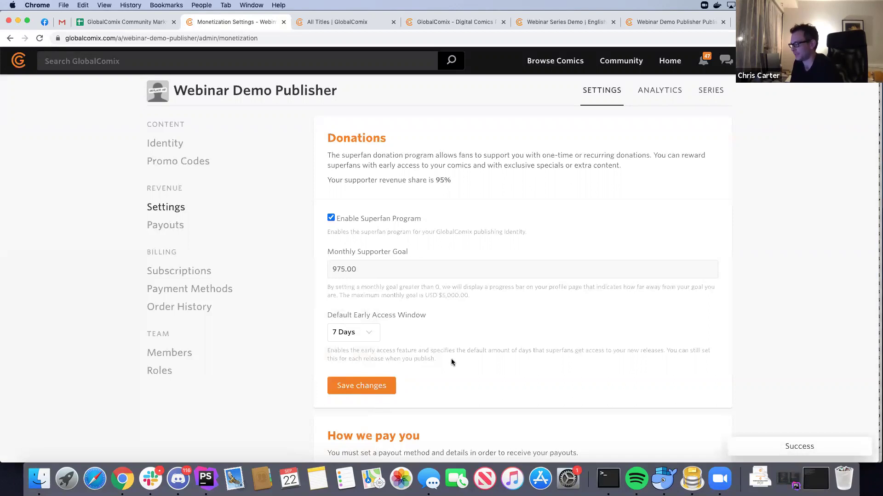
Read the explanation of the default early access window.
drag(443, 358, 327, 352)
click(327, 351)
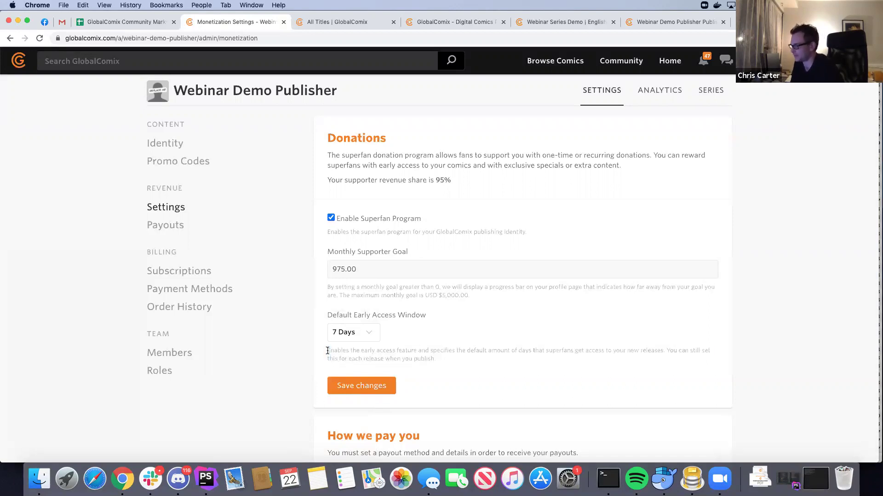
drag(445, 357, 327, 352)
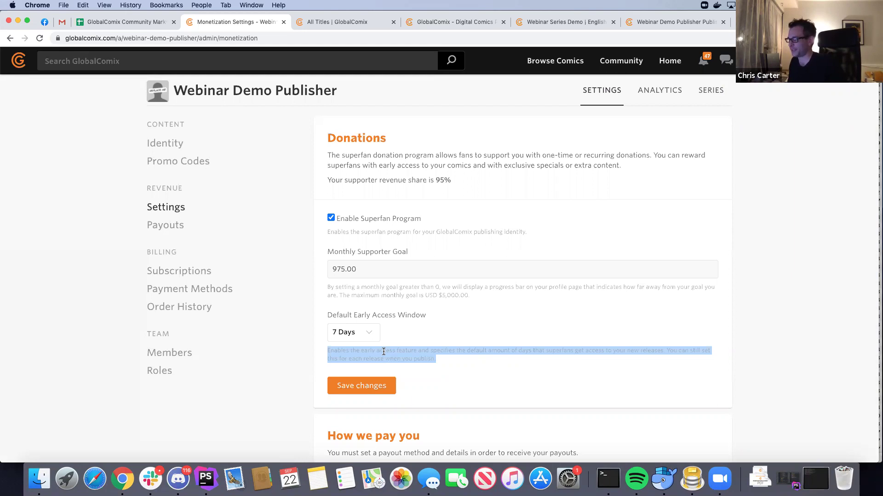
click(399, 351)
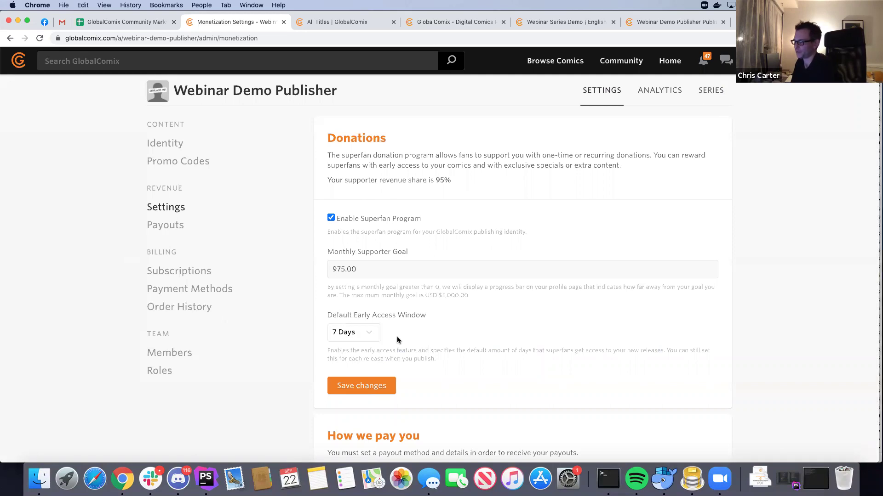
Switch to the other browser window, try to unlock the locked Bestis [DEMO] release and dismiss the login form.
key(super+grave)
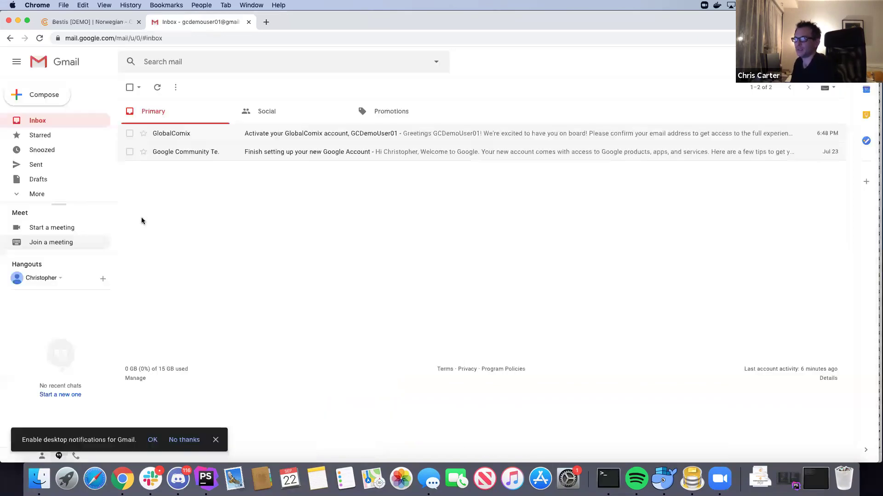
click(76, 22)
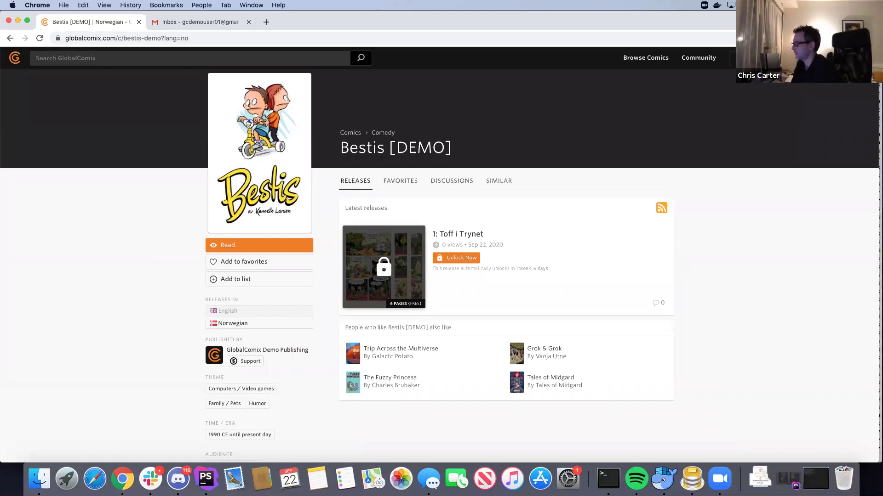
click(457, 258)
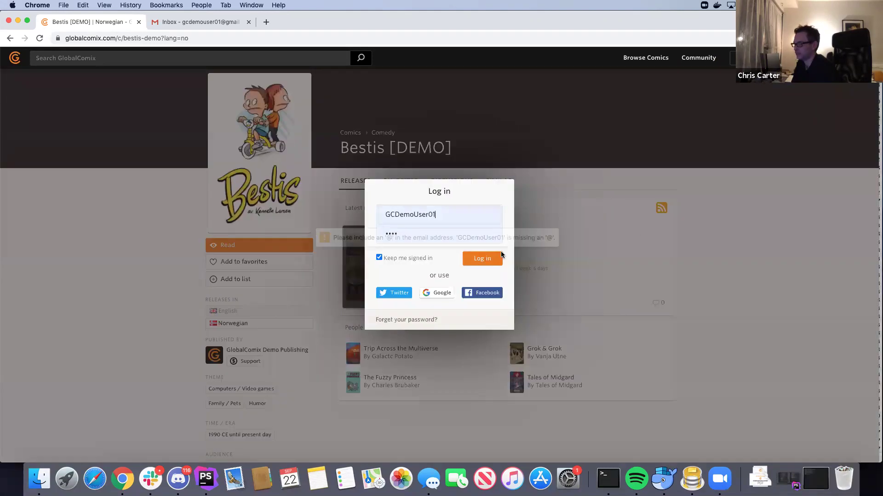
click(553, 150)
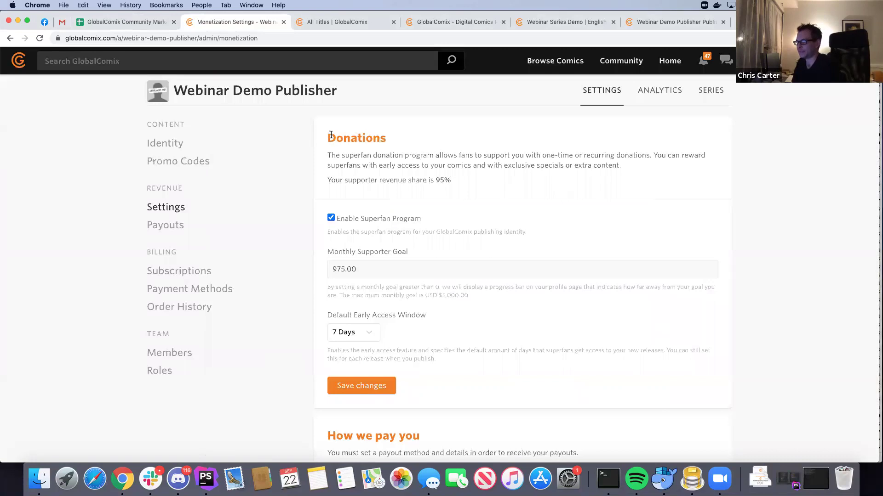
Back in the publisher's revenue settings, review the Donations description and supporter revenue share.
drag(315, 132, 464, 181)
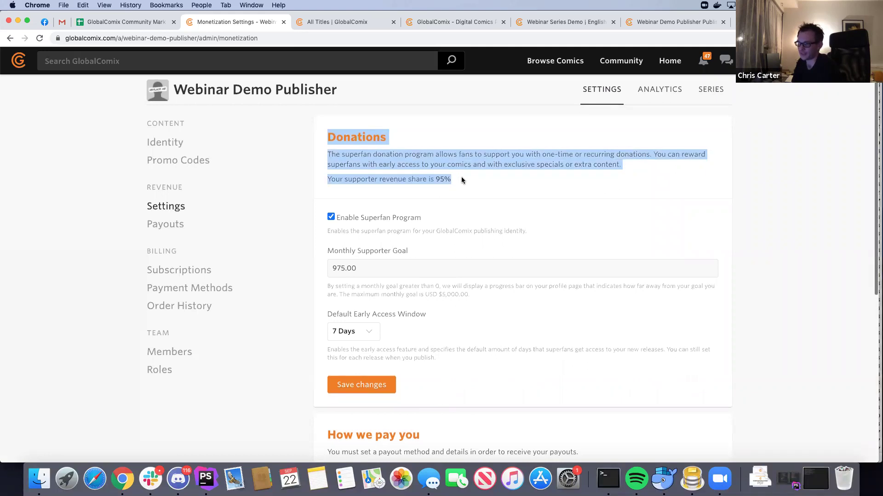
click(463, 180)
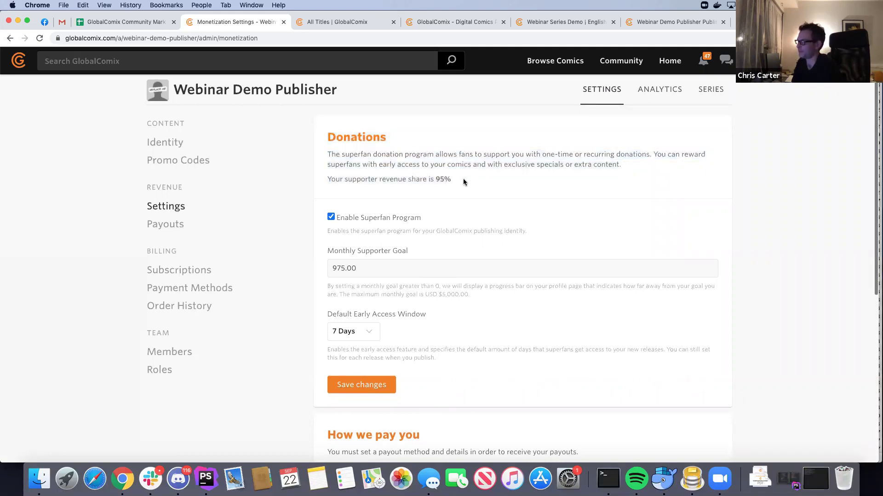
drag(470, 180, 327, 139)
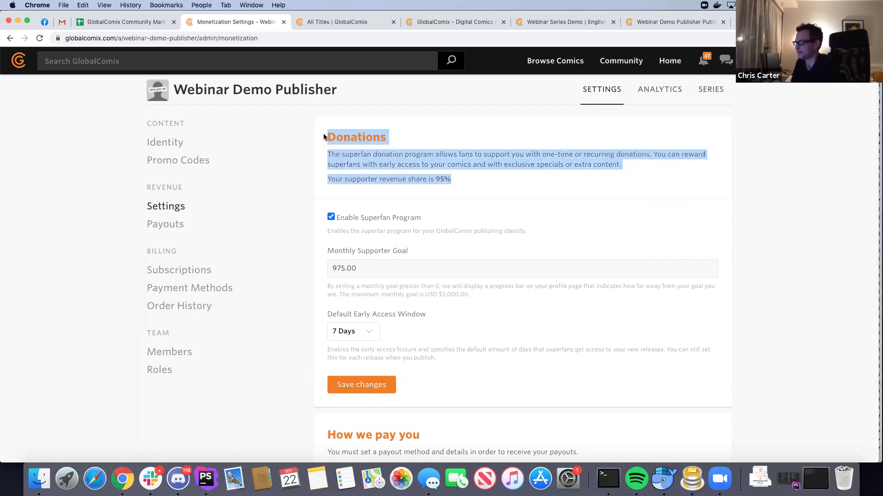
click(327, 137)
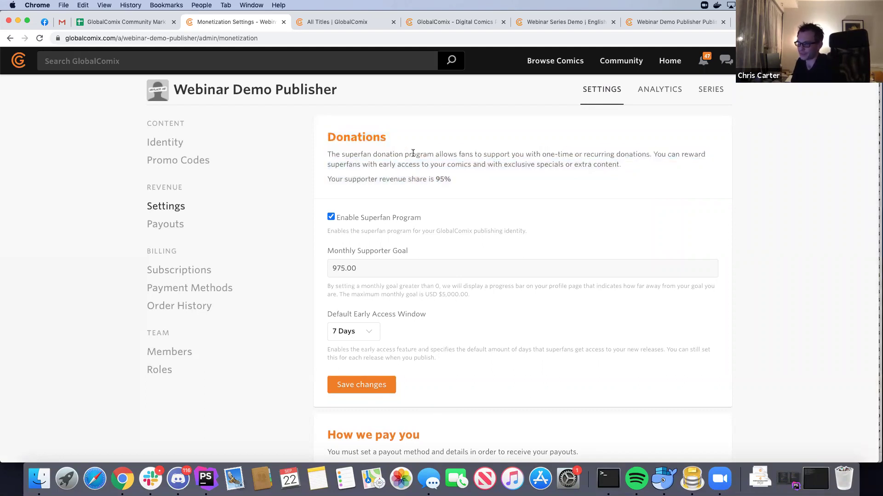
scroll(319, 210, down, 1)
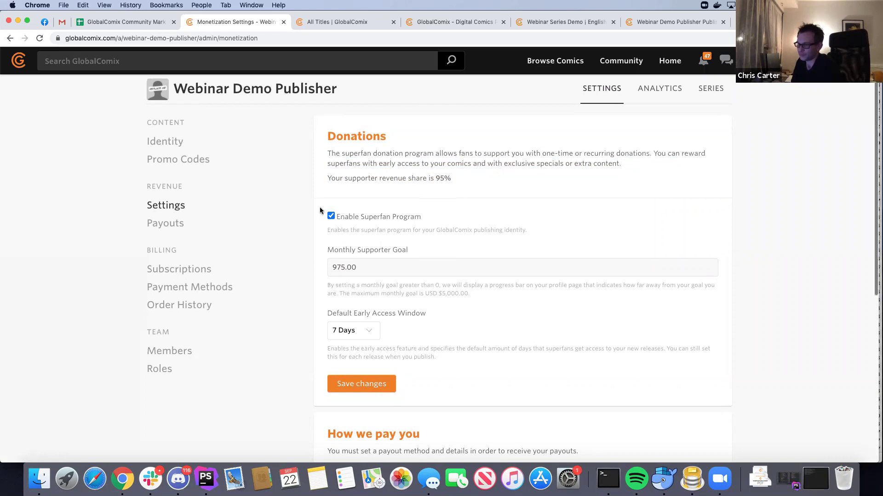
Look over the publisher's team members and roles, and examine the Administrator role's permissions in a separate tab.
click(176, 355)
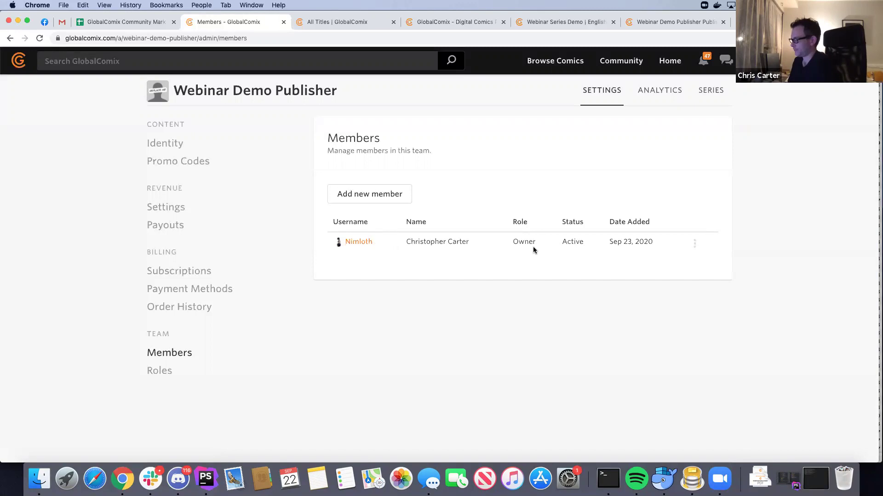
click(163, 374)
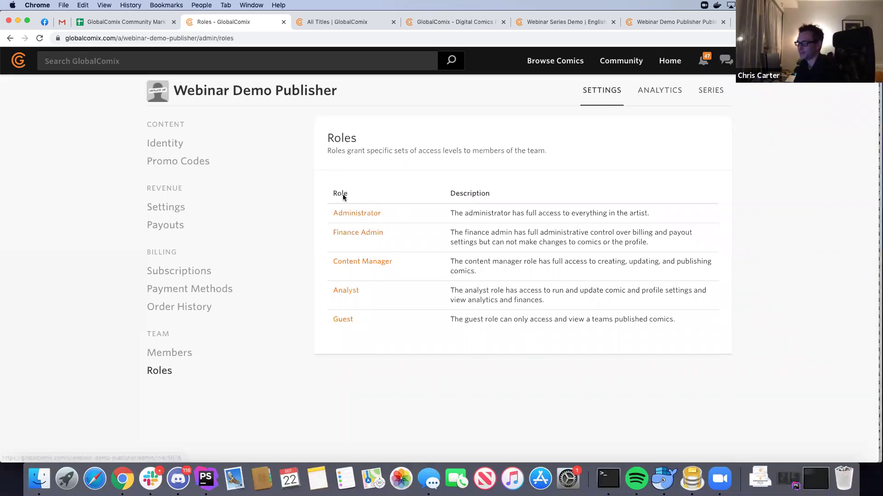
super+click(353, 215)
click(349, 22)
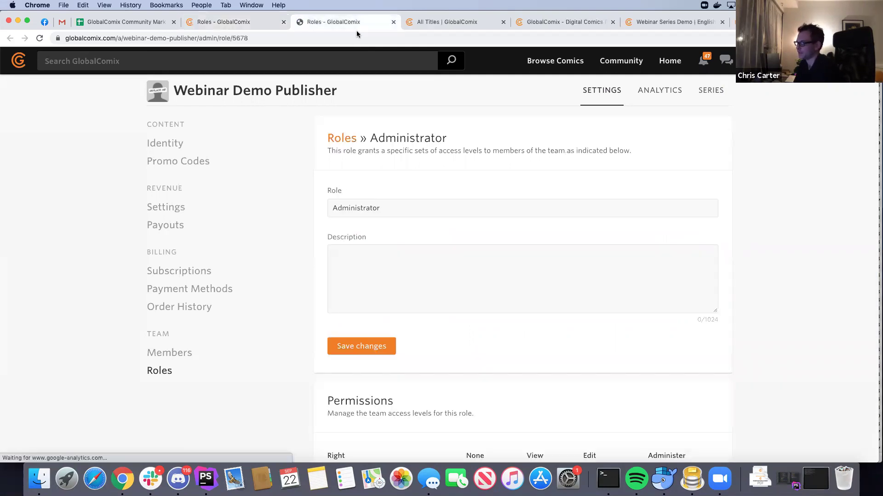
scroll(636, 298, down, 3)
scroll(637, 297, down, 3)
scroll(670, 331, down, 3)
scroll(668, 330, up, 6)
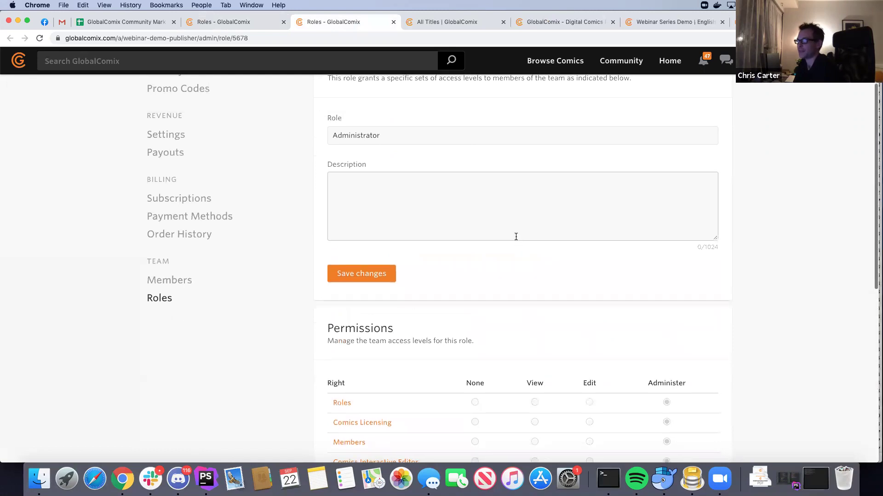
key(super+w)
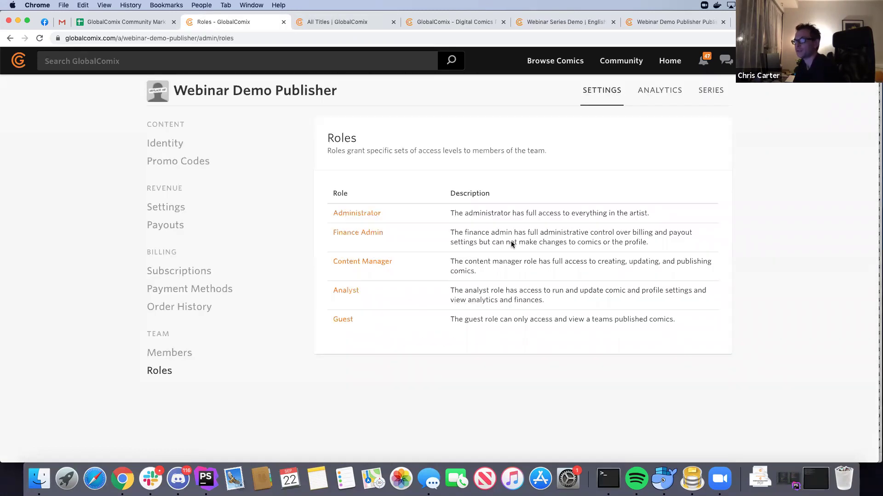
Examine the Content Manager role's permissions in a new tab, trying Edit for Comics Profiles before restoring Administer, and review Payouts and Finance Settings.
super+click(366, 266)
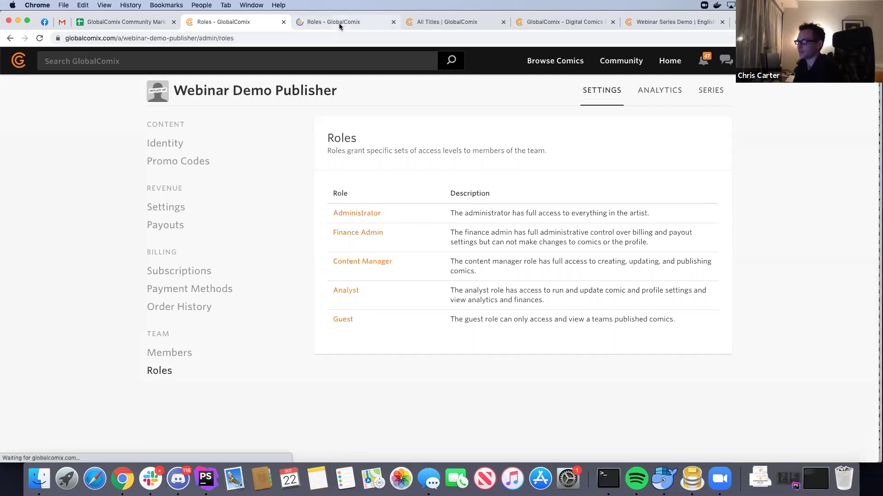
click(338, 23)
scroll(501, 212, down, 5)
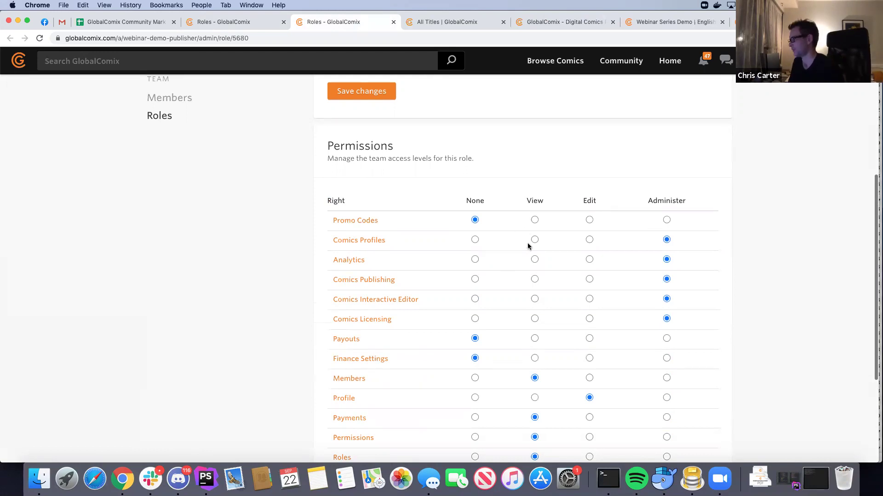
click(588, 240)
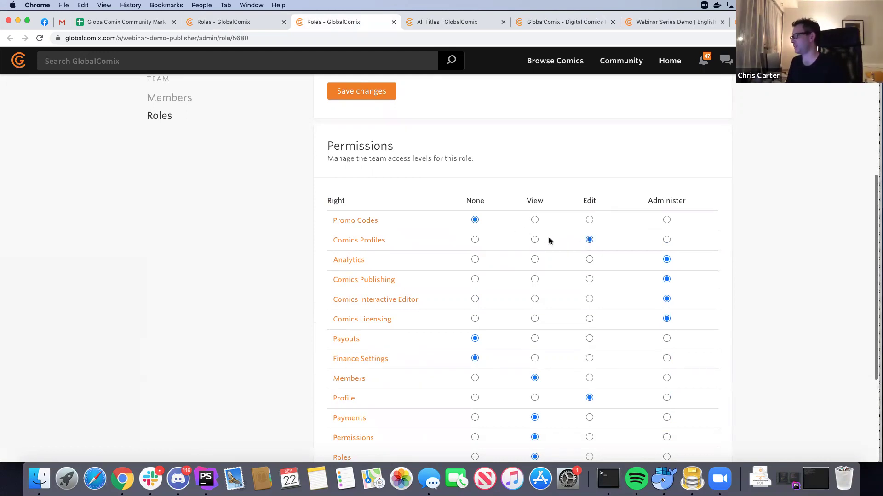
click(666, 240)
scroll(588, 243, down, 2)
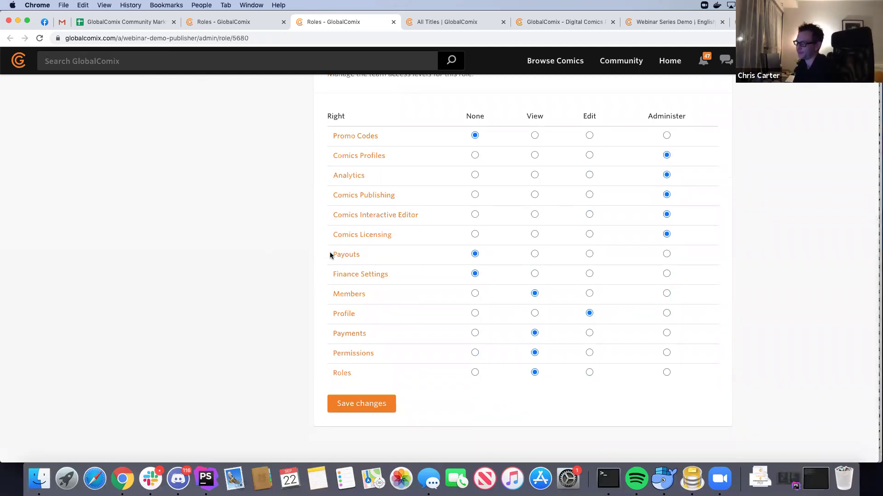
drag(329, 253, 404, 274)
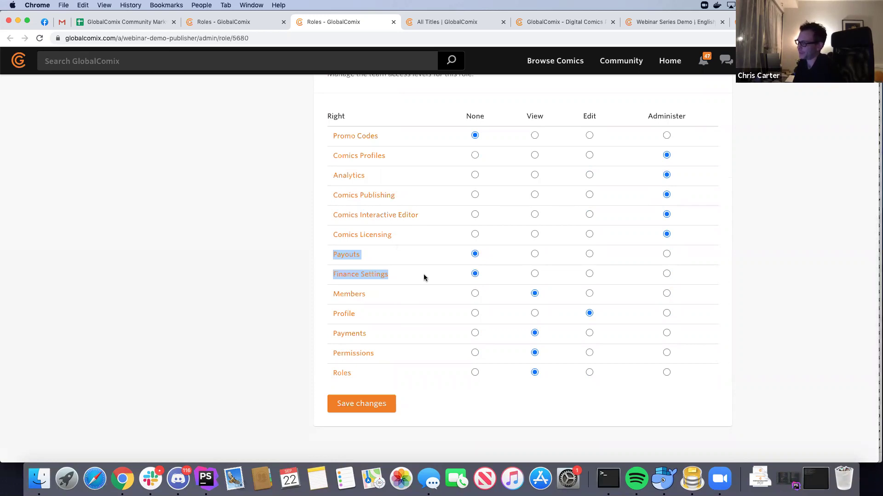
Leave the Content Manager role page without saving changes and open the team's Members list.
drag(422, 278, 325, 256)
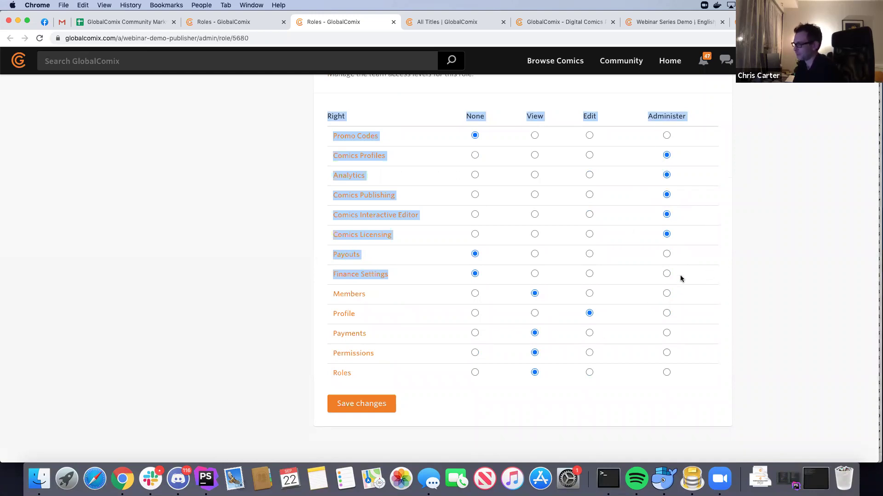
scroll(276, 322, up, 10)
click(271, 272)
click(169, 304)
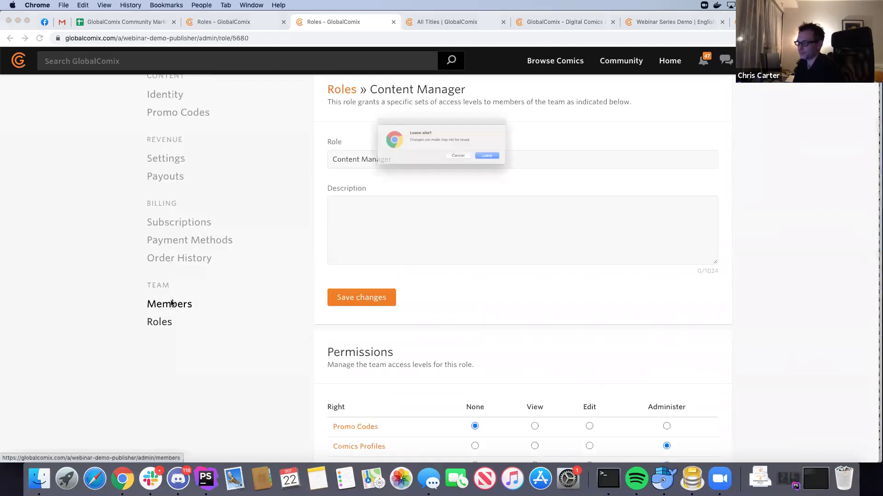
click(511, 164)
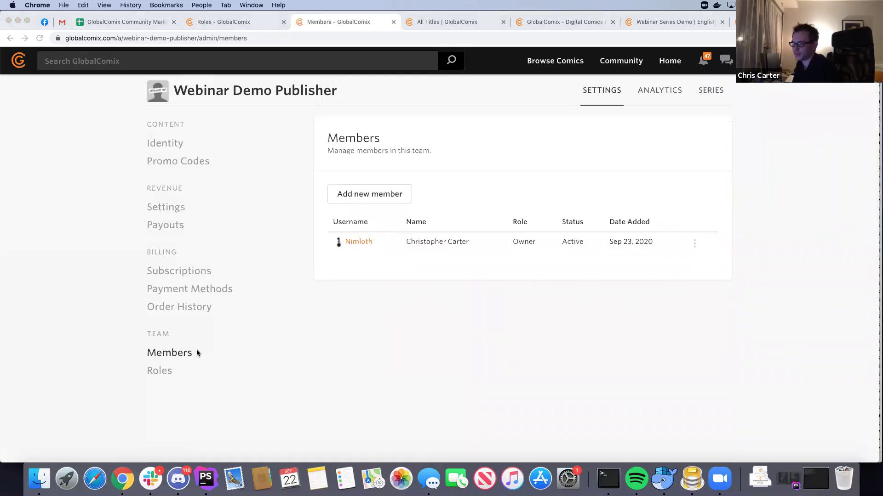
Invite a new team member using the demo user's e-mail address and the Content Manager role.
click(375, 193)
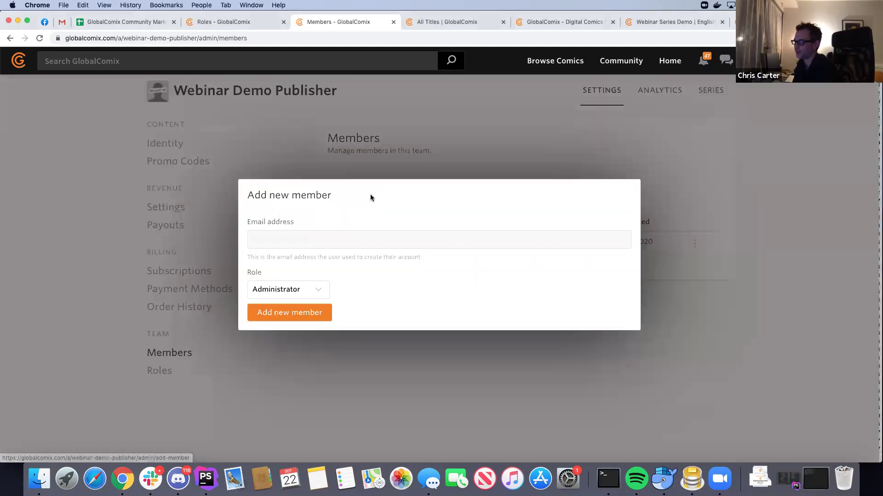
click(320, 239)
text(gc)
key(Down)
key(Return)
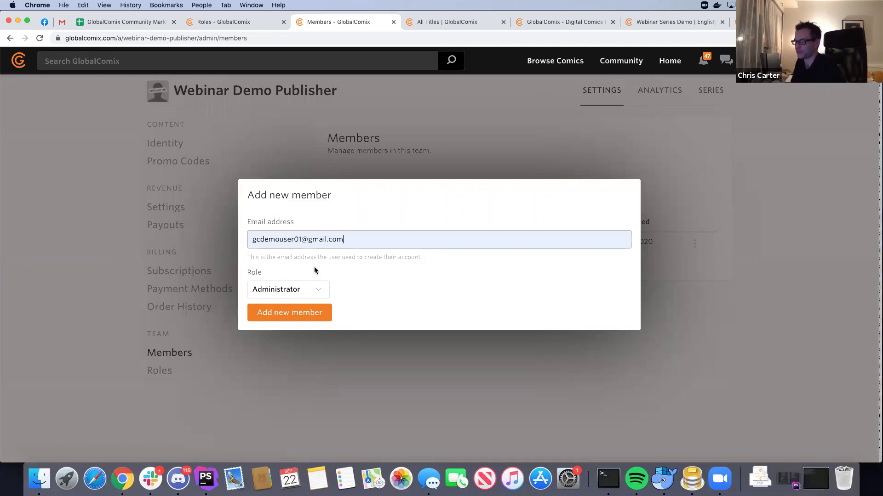
click(313, 291)
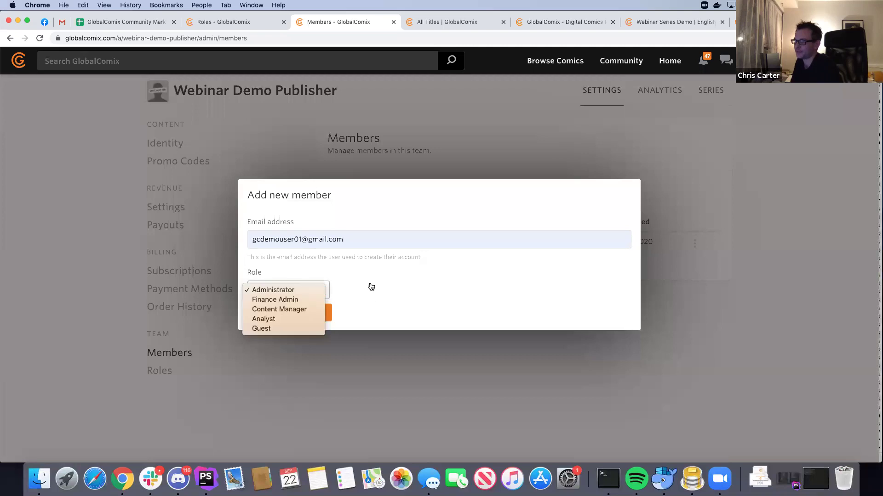
click(294, 312)
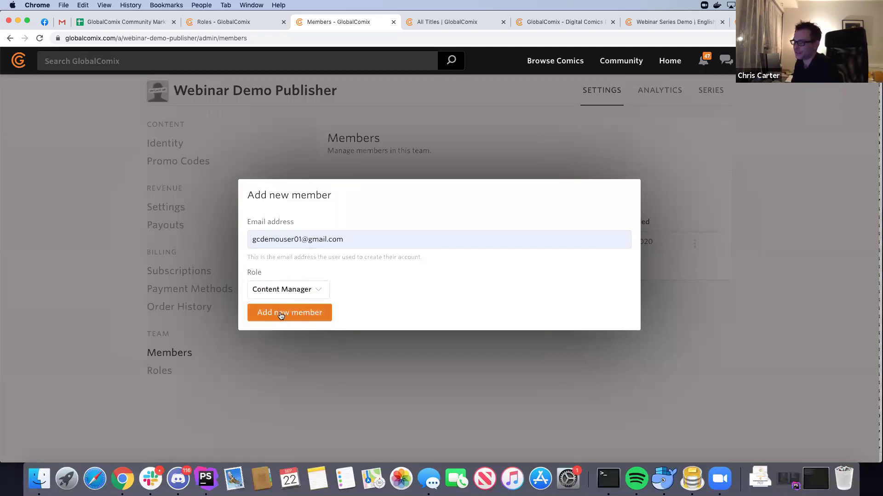
click(285, 313)
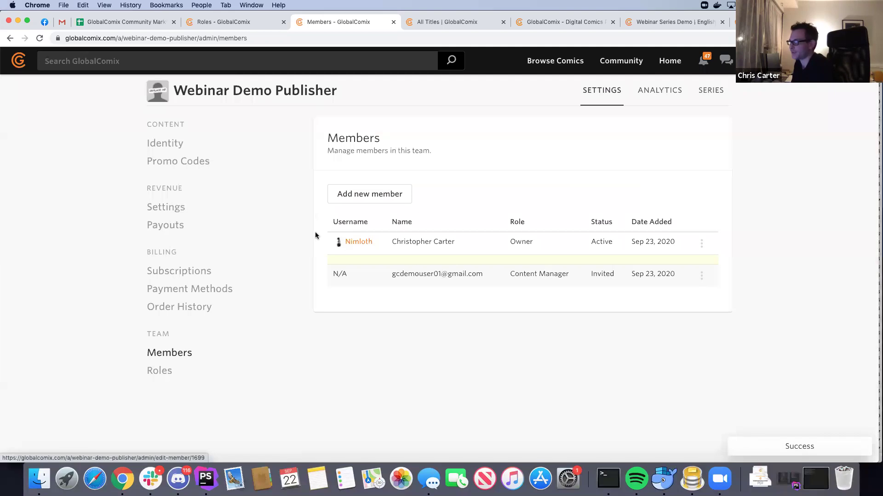
Review the invited member's entry in the Members list, including its username, role, status and date added.
drag(332, 273, 496, 279)
click(481, 274)
mouse_move(346, 274)
mouse_down()
mouse_move(319, 274)
mouse_move(332, 275)
mouse_up()
click(333, 274)
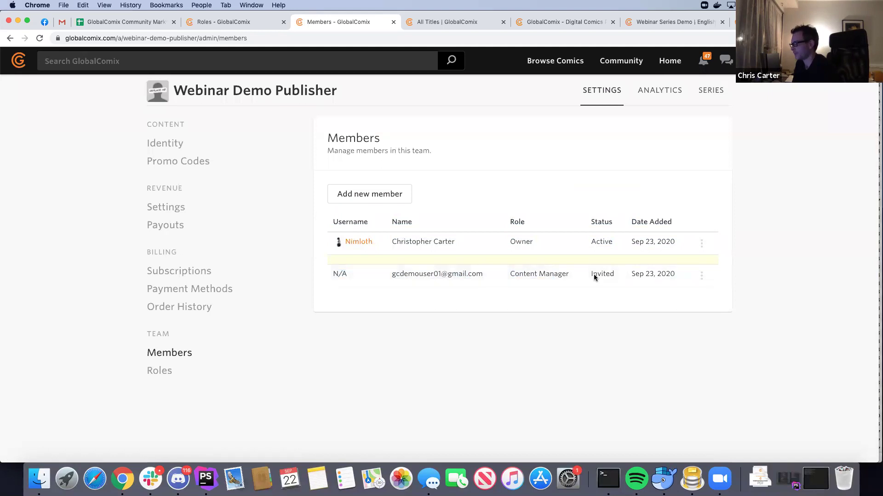
drag(591, 274, 618, 273)
click(602, 273)
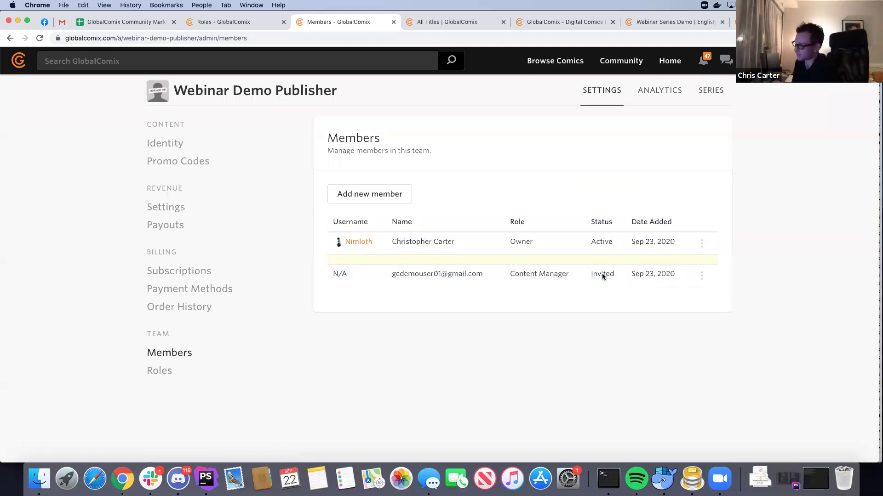
drag(331, 272, 676, 274)
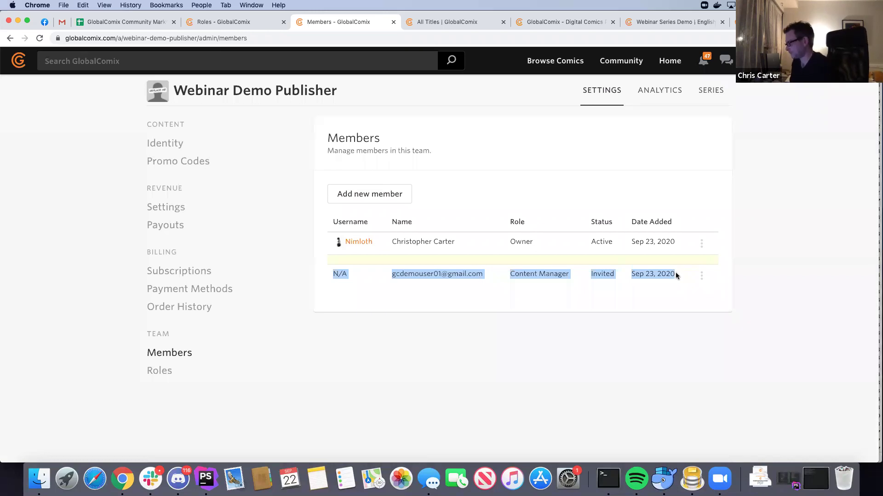
click(675, 273)
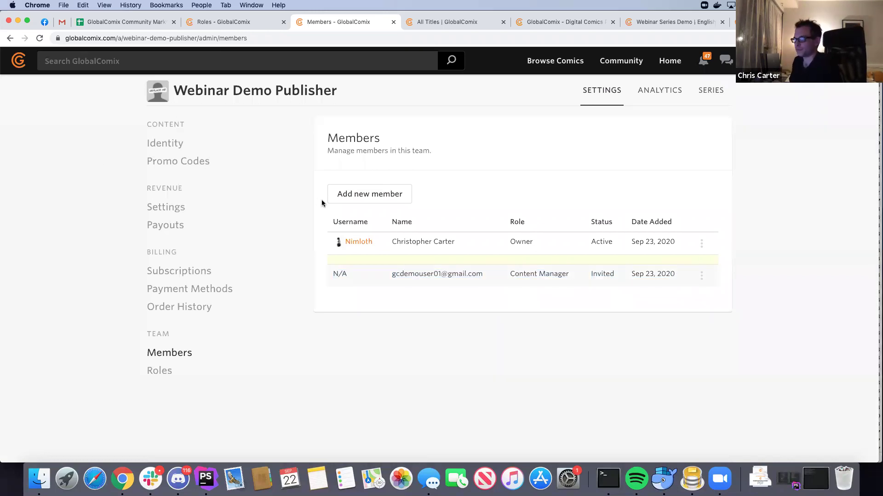
Switch to the other browser window, open the GlobalComix invitation e-mail in Gmail and follow its link to join Webinar Demo Publisher.
key(super+grave)
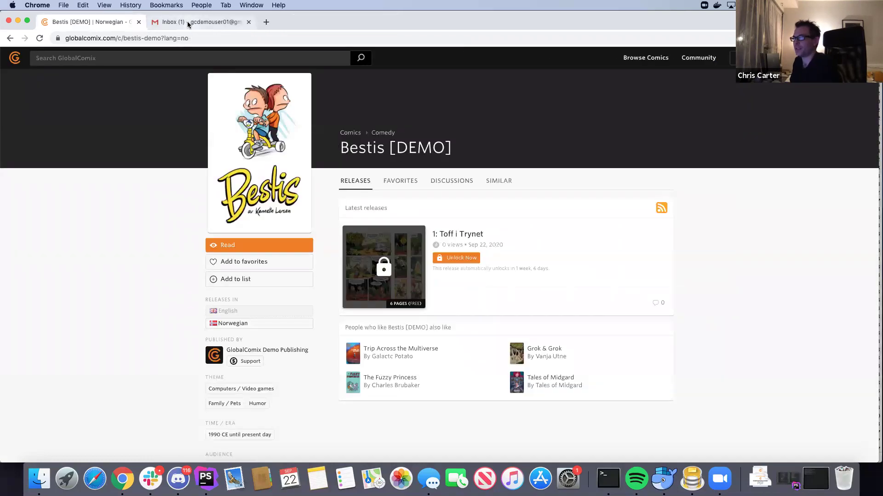
click(187, 22)
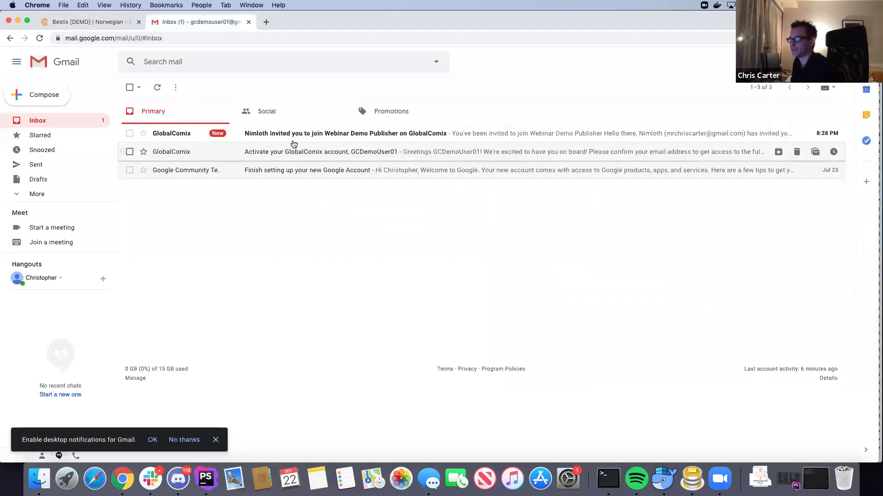
click(274, 138)
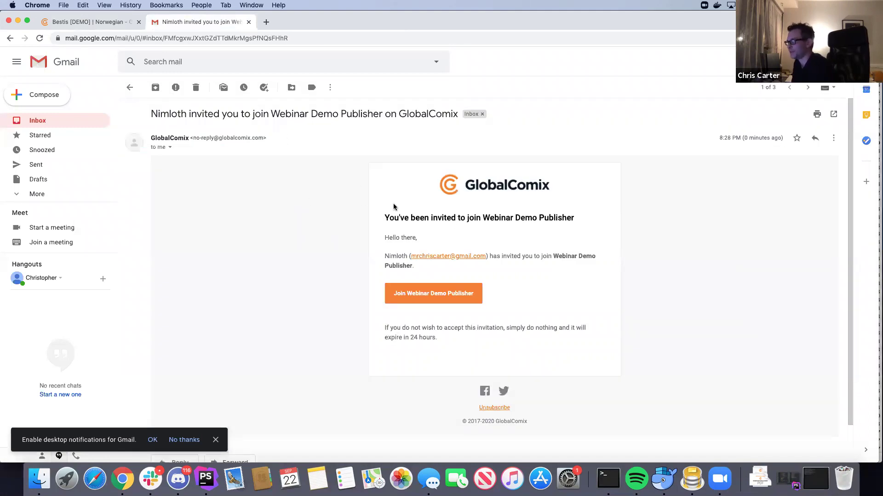
click(419, 295)
Read the Team Invitation notice on the sign-up page for the publisher and the offered role.
click(416, 223)
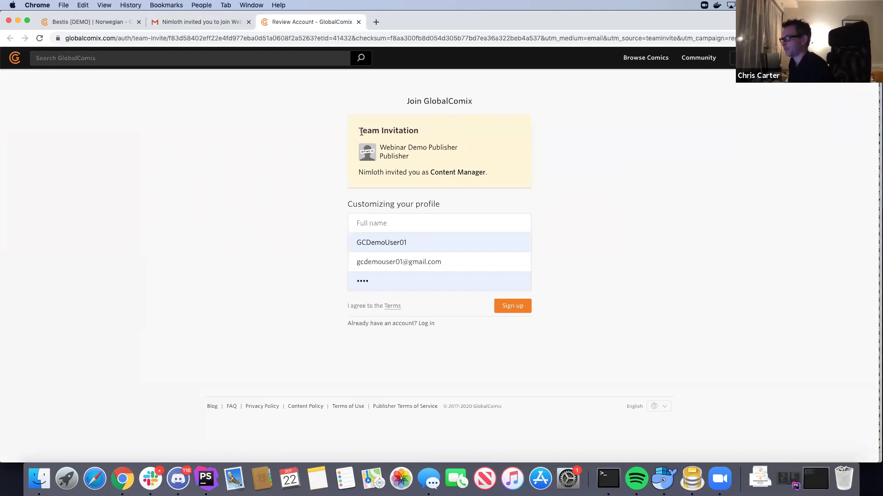
drag(469, 152, 404, 148)
click(390, 155)
drag(360, 174, 456, 172)
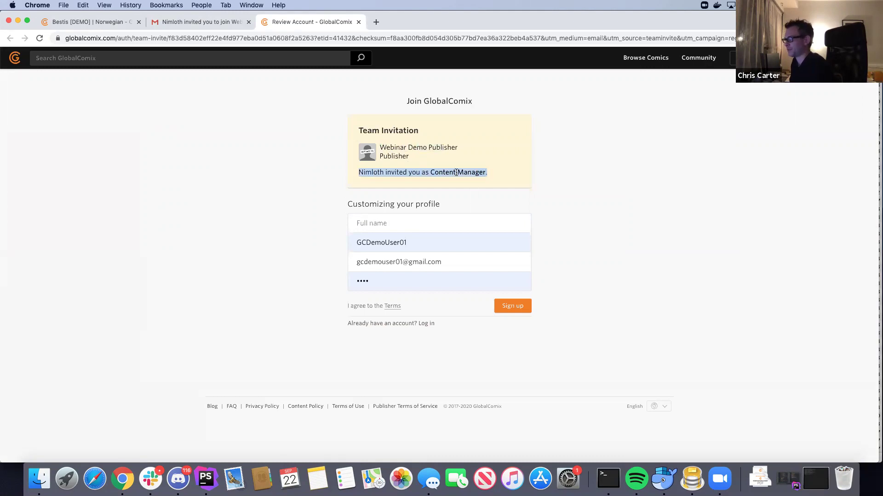
Fill in the invited user's full name and account password, and sign up to join the publisher's team.
click(415, 229)
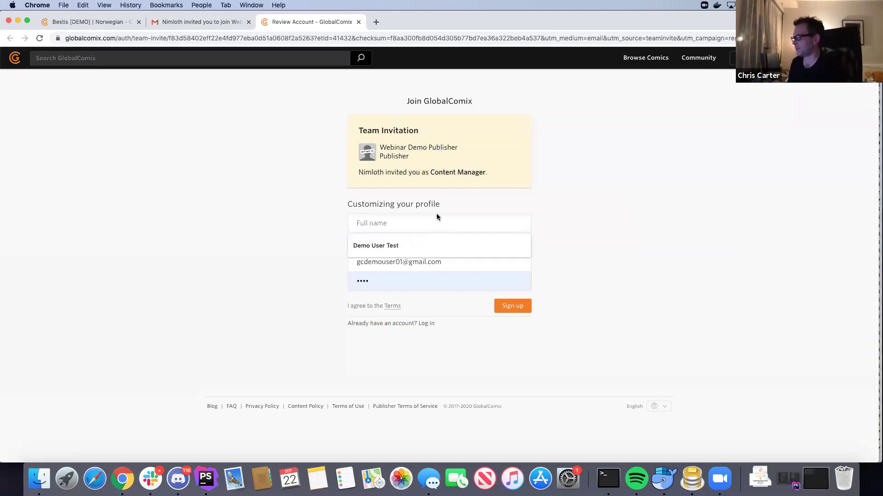
key(Down)
key(Return)
key(Tab)
key(Tab)
key(Tab)
text(d)
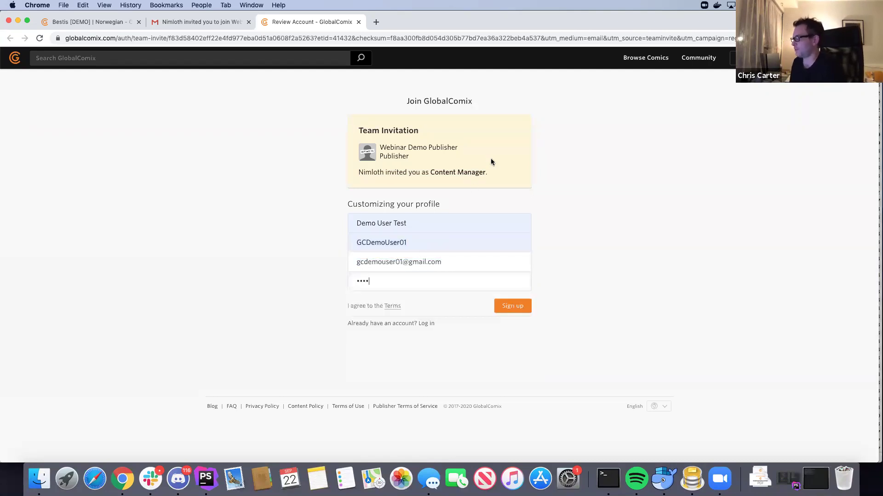
click(508, 308)
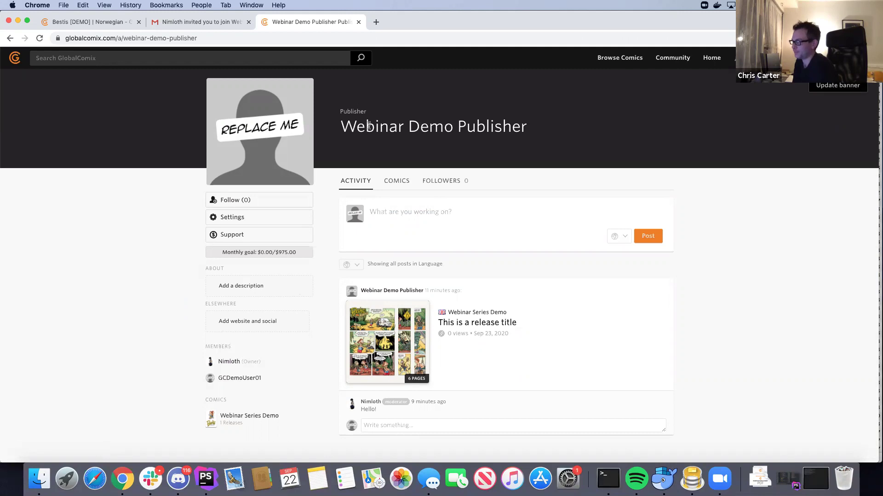
Open the publisher's settings from the new member's account and check the Revenue section.
click(244, 217)
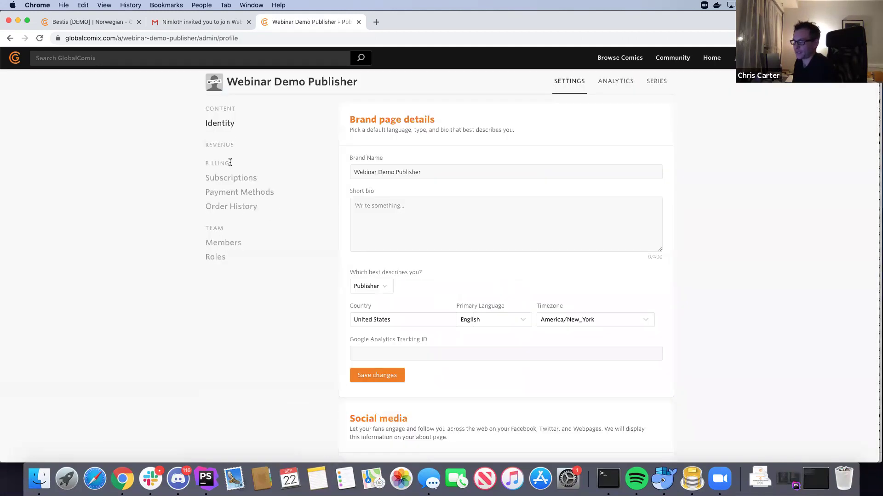
triple_click(213, 149)
click(213, 149)
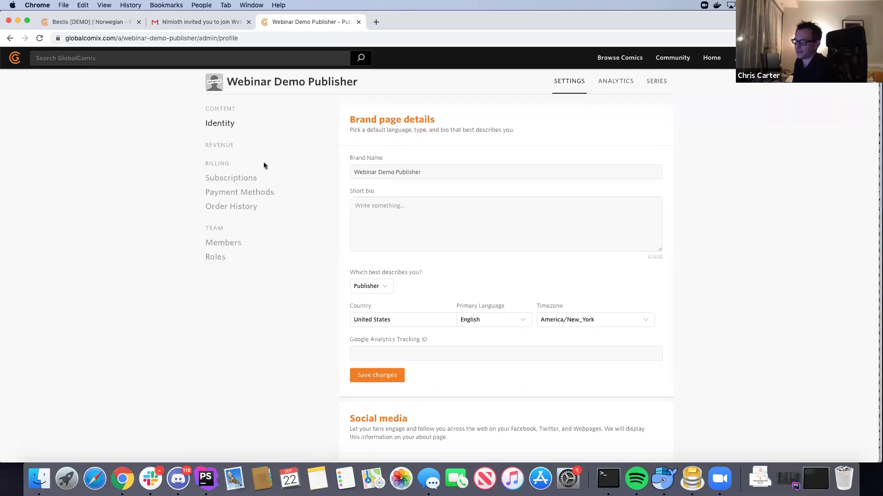
Review the Subscriptions, Payment Methods, Order History and Members pages accessible to the Content Manager.
click(231, 178)
drag(341, 104, 644, 281)
click(657, 282)
click(239, 192)
drag(345, 110, 595, 226)
click(595, 226)
click(243, 207)
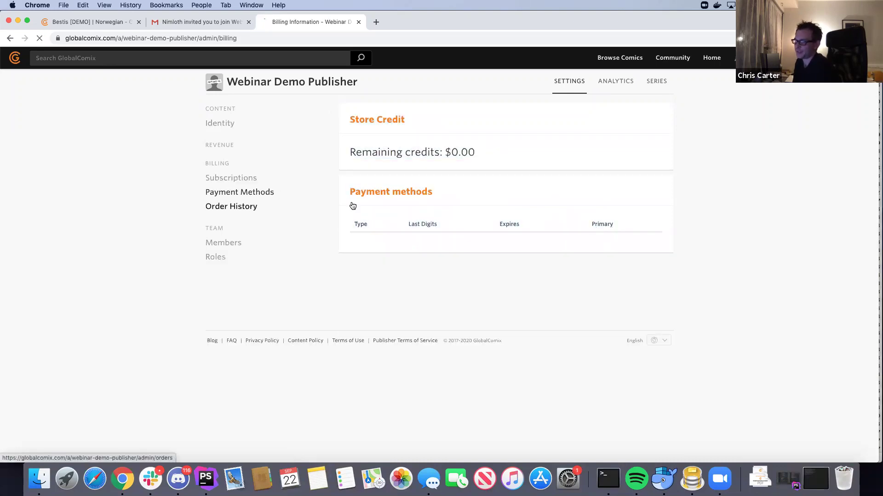
click(223, 244)
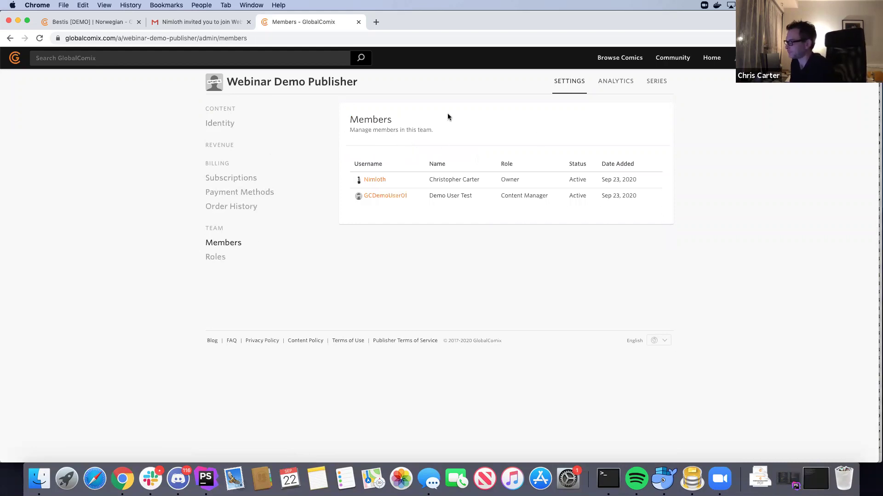
Open the publisher's series list and look over the Webinar Series Demo editing page.
click(615, 85)
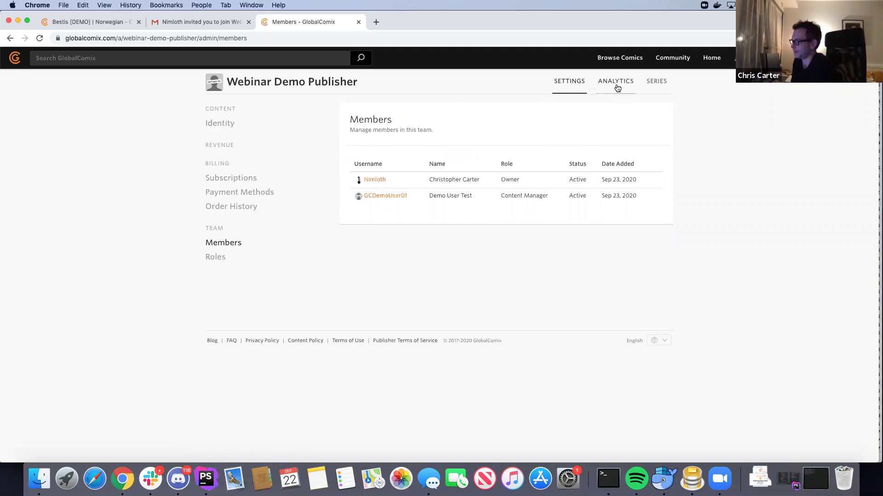
click(662, 89)
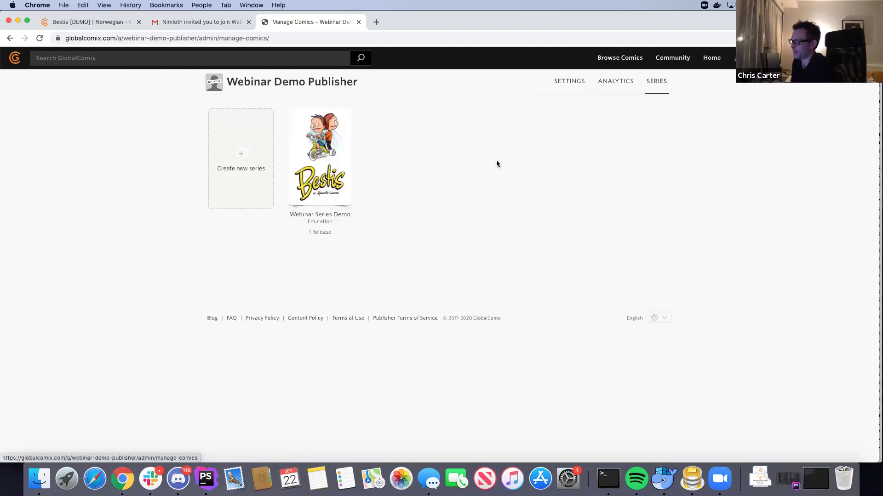
click(322, 151)
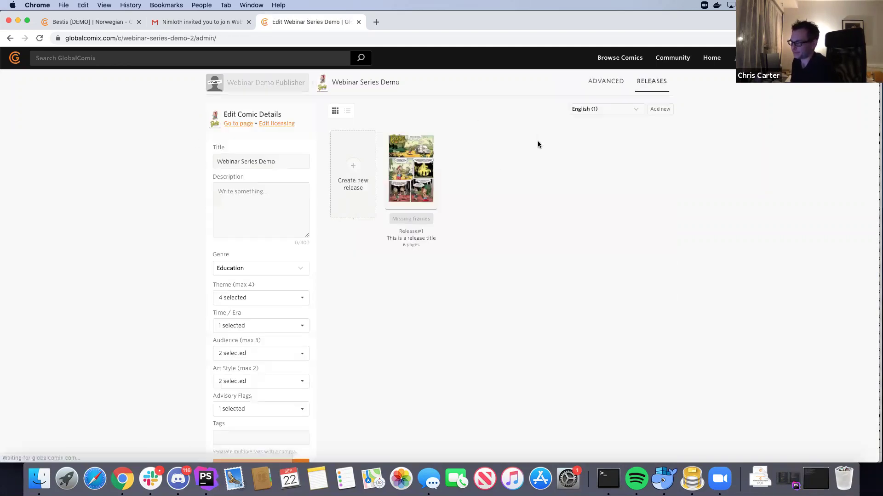
scroll(498, 177, down, 3)
scroll(498, 180, up, 3)
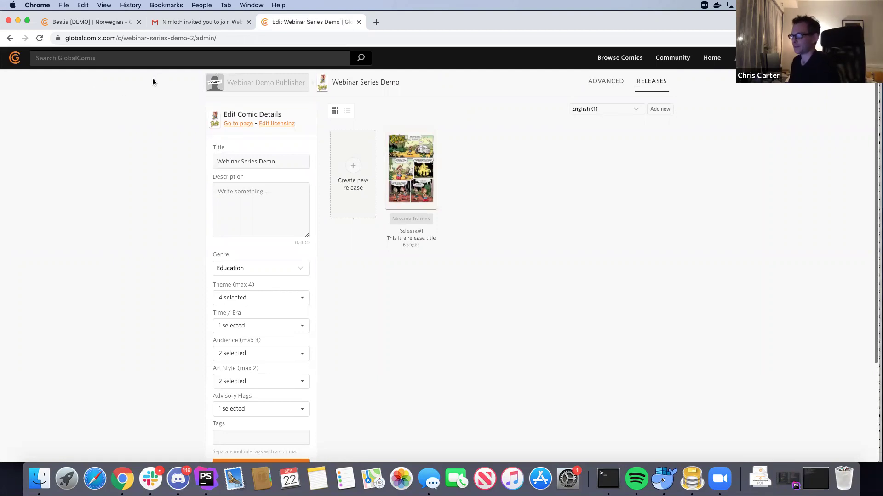
Return to the Bestis [DEMO] page, view the support offer for unlocking Toff i Trynet, close it and read the automatic unlock notice.
click(112, 25)
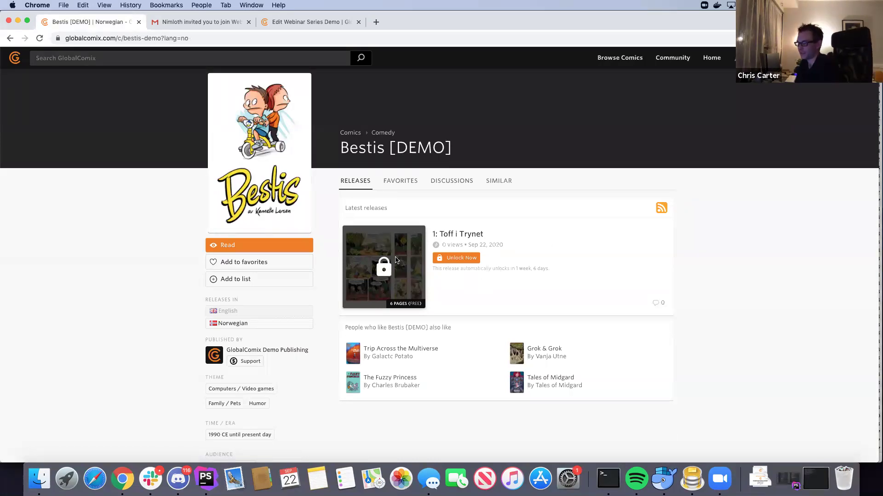
click(454, 260)
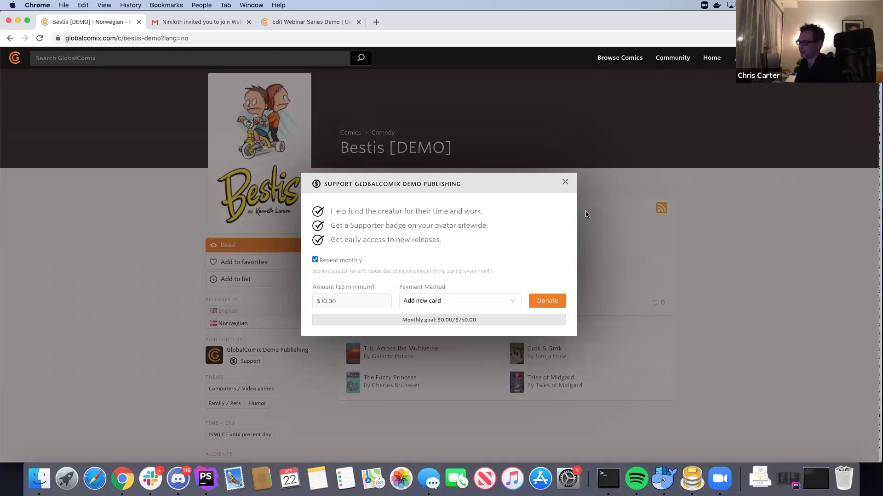
click(565, 182)
drag(432, 269, 556, 267)
click(519, 265)
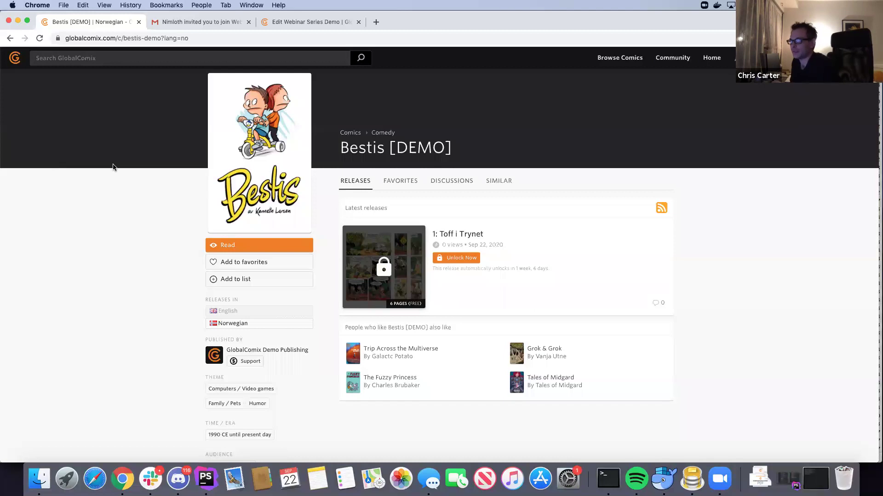
Switch back to the publisher owner's browser window, log out of the account and log in again to the Members page.
key(super+grave)
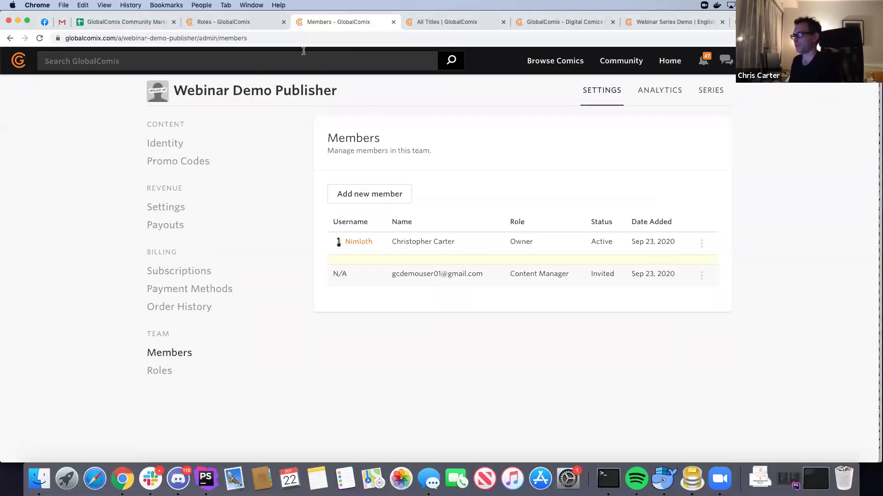
click(750, 60)
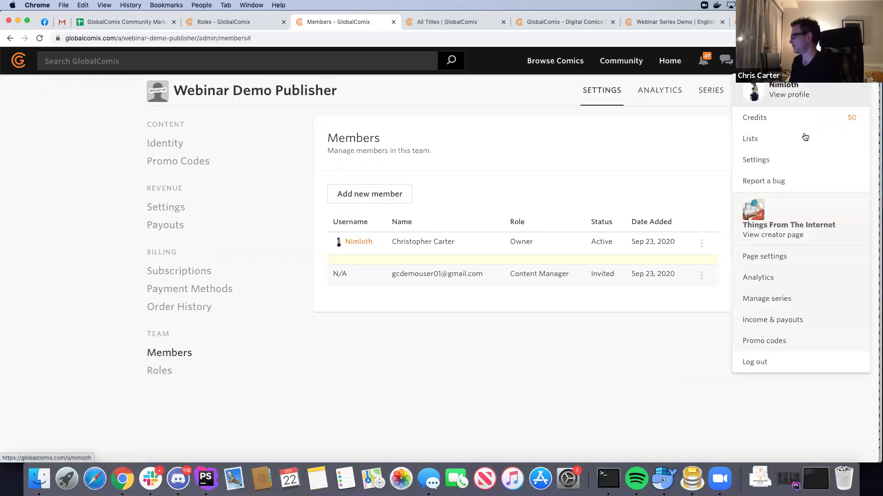
click(763, 362)
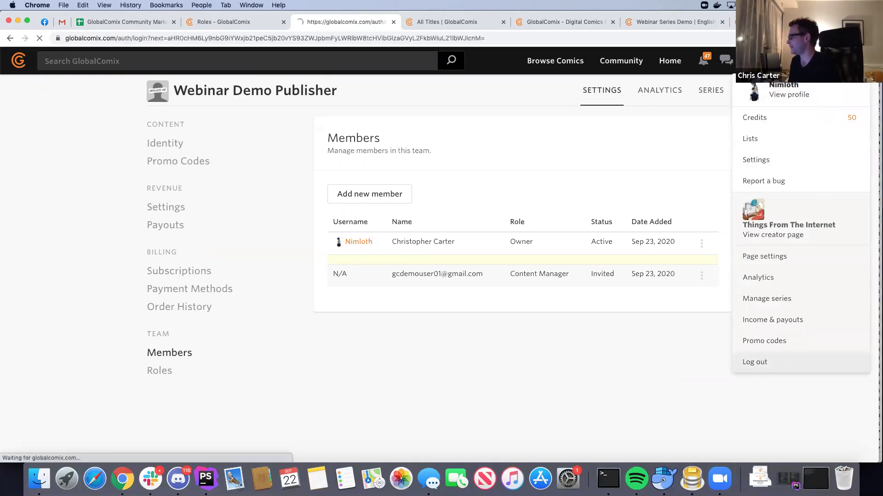
click(531, 171)
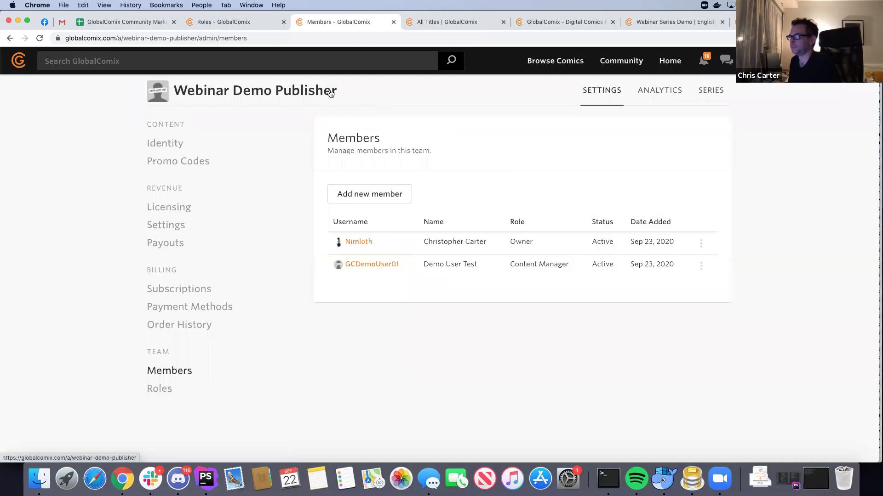
Open the Webinar Demo Publisher's analytics dashboard for the last 30 days.
click(216, 62)
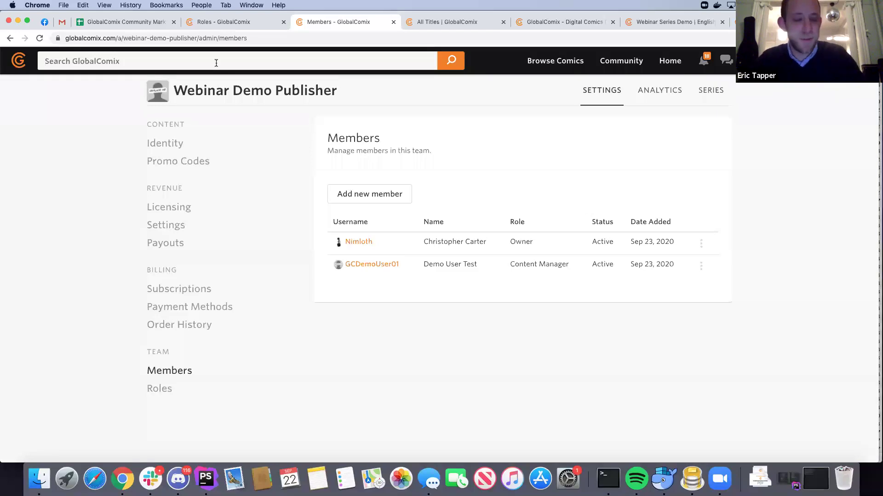
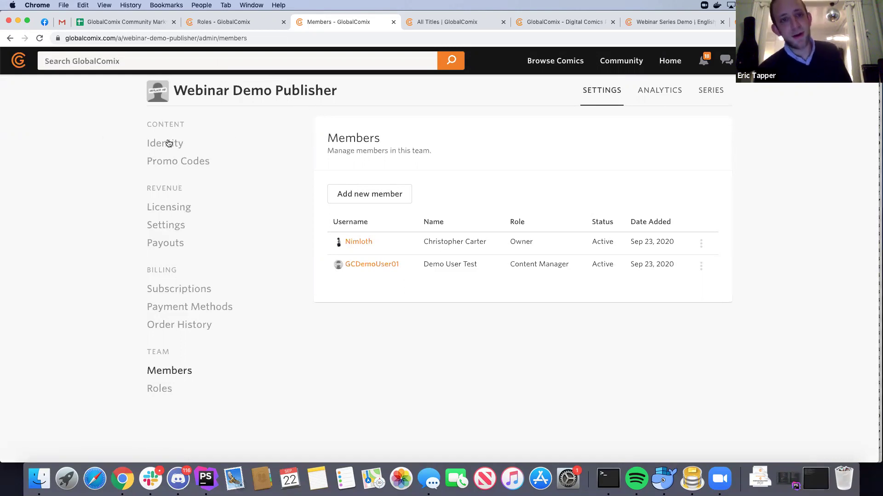
click(659, 92)
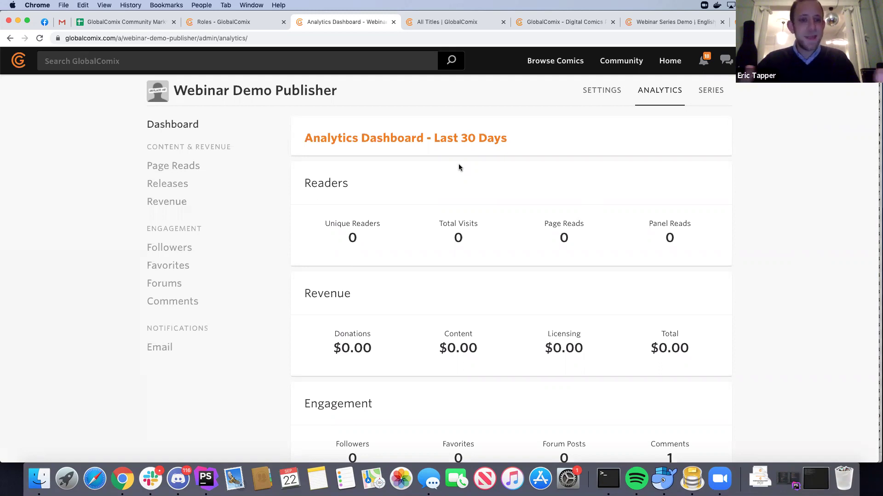
click(649, 93)
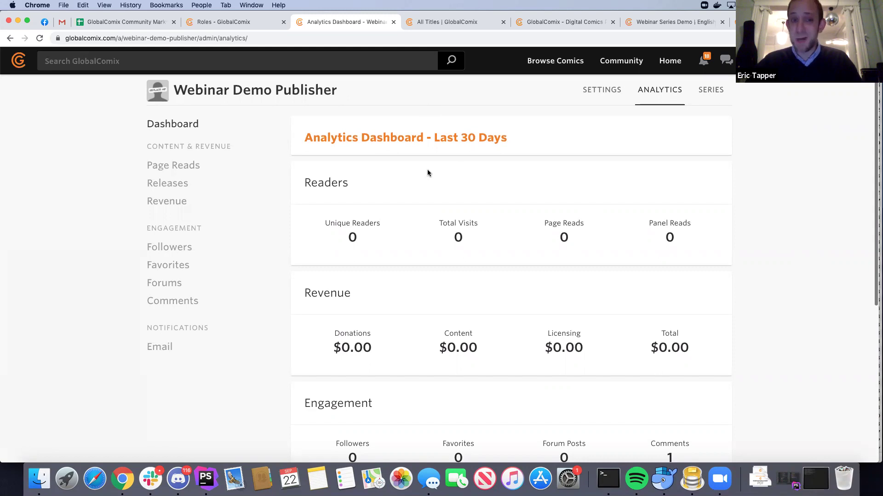
Search GlobalComix for "Art" and open the Art Crumbs creator page from the suggestions.
click(297, 63)
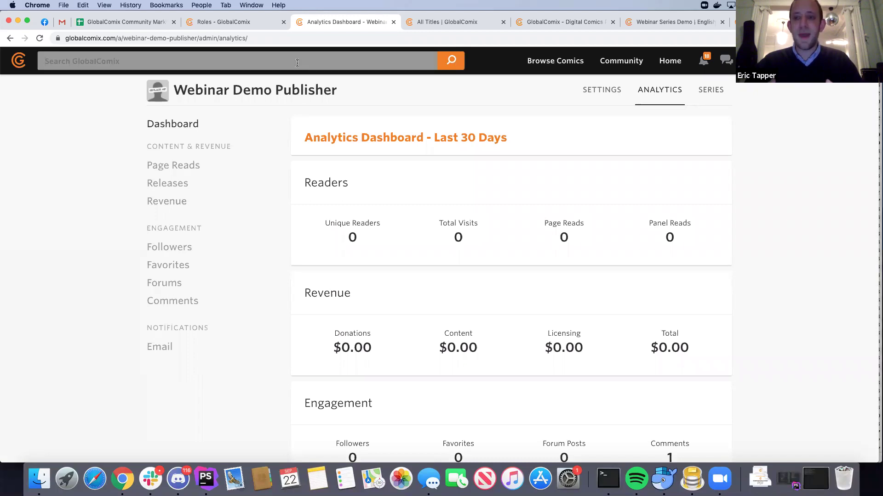
text(Art)
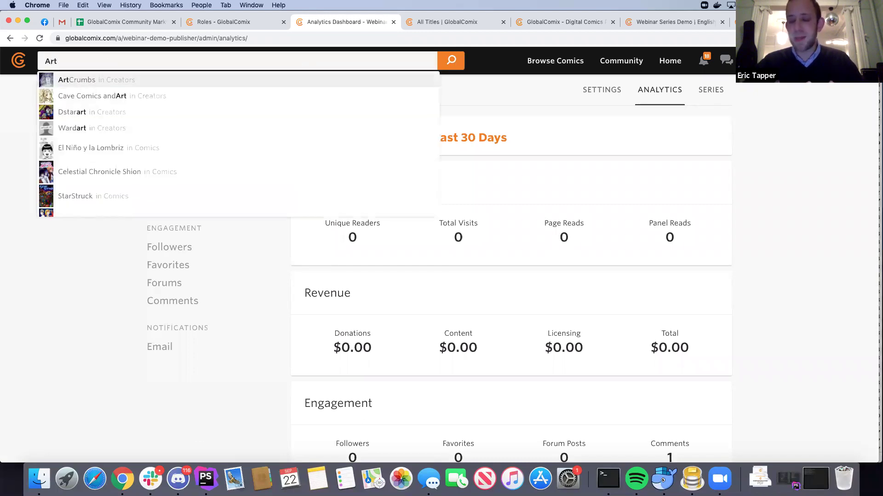
key(Return)
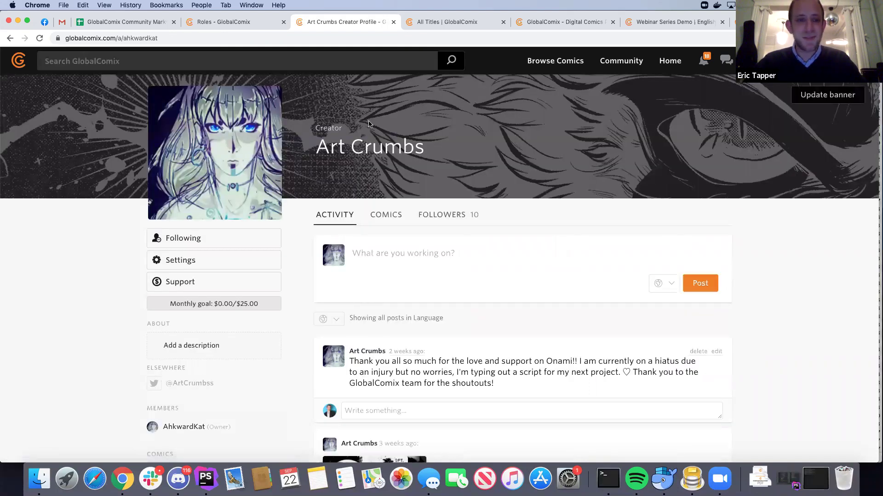
drag(315, 124, 439, 152)
click(439, 151)
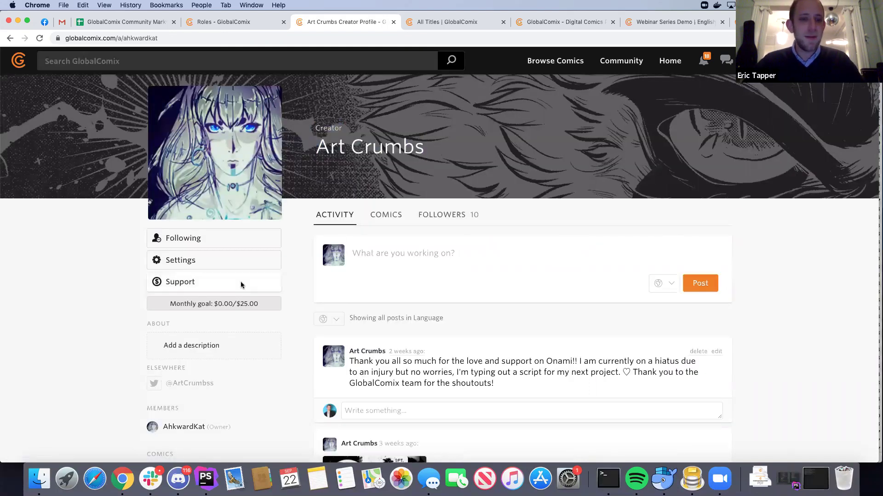
Go through the Art Crumbs brand settings to its analytics dashboard and view the reader statistics.
click(211, 263)
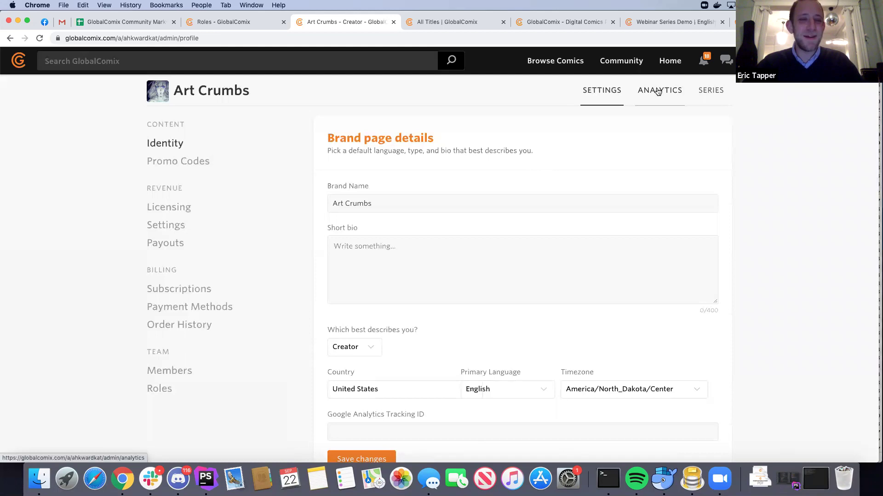
click(658, 92)
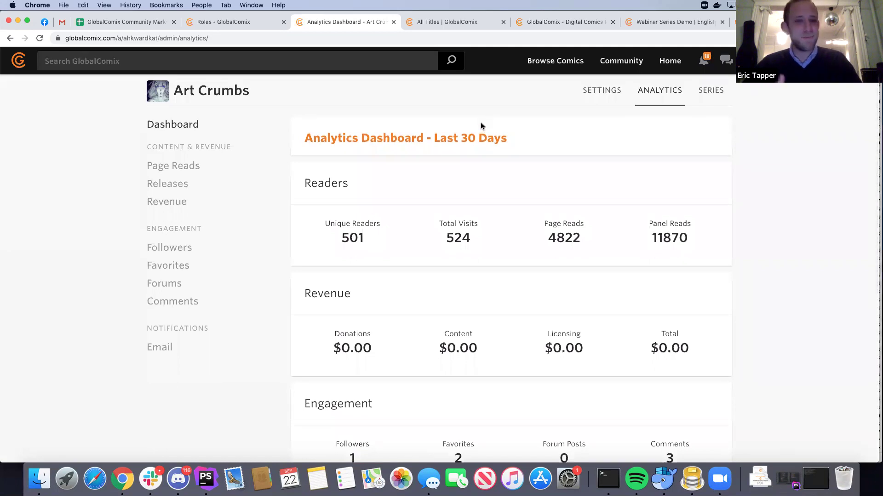
scroll(481, 126, down, 1)
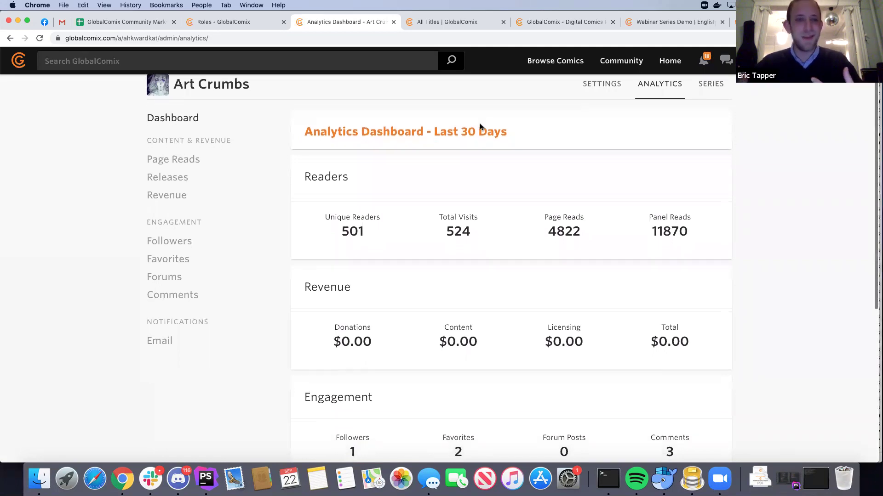
scroll(479, 123, up, 1)
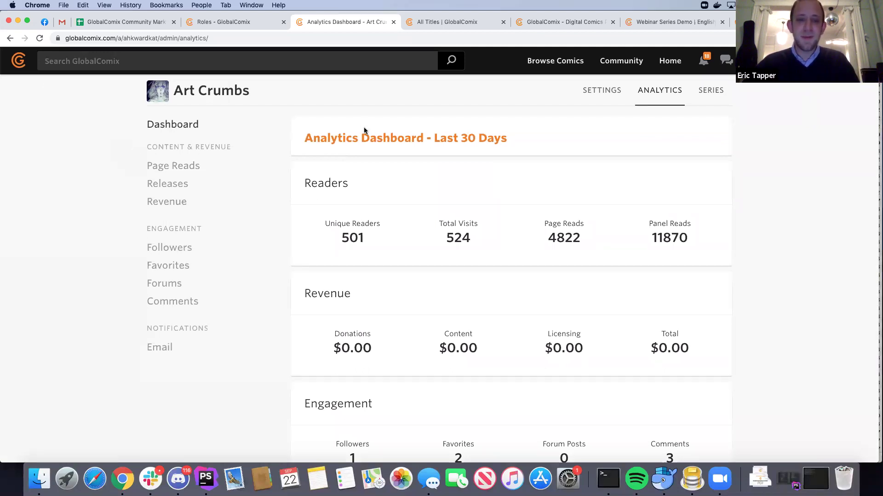
Close the leftover GlobalComix browser tabs, including the Roles page, keeping the community spreadsheet and the Art Crumbs analytics open.
click(503, 22)
click(503, 22)
click(502, 23)
click(503, 22)
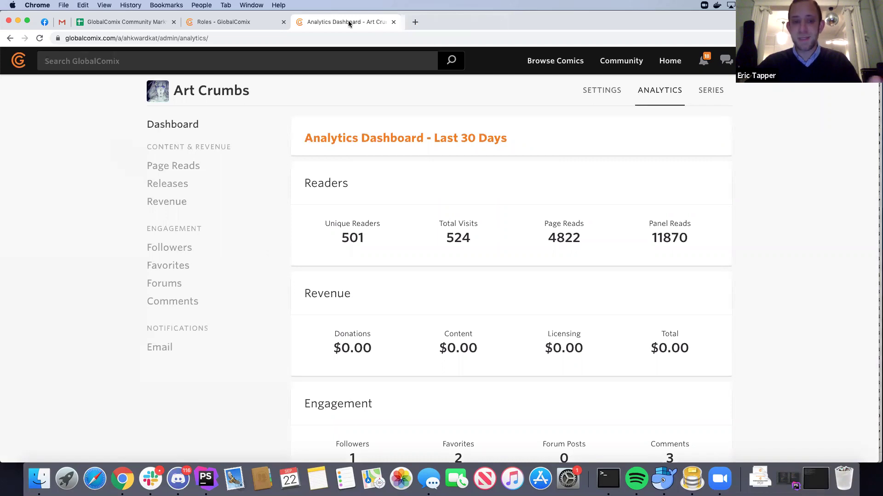
click(281, 22)
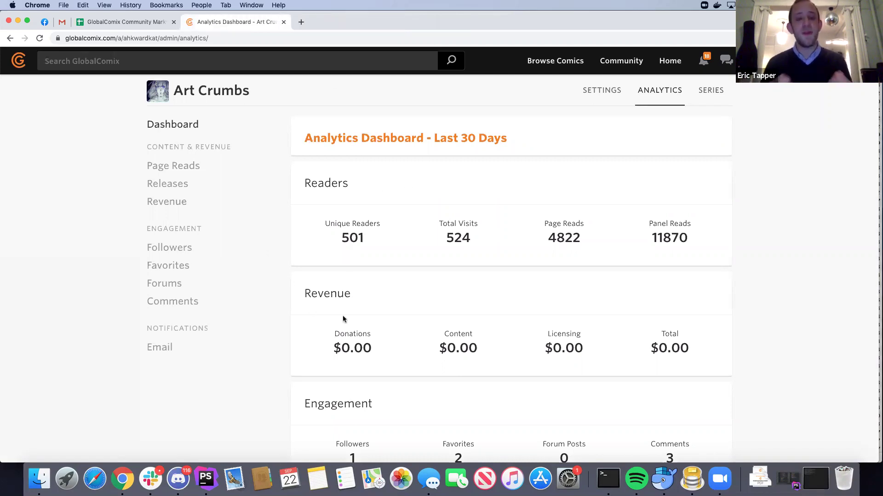
Review the Revenue, Engagement and Notifications figures on the Art Crumbs analytics dashboard.
drag(342, 317, 695, 353)
click(635, 310)
scroll(572, 293, down, 5)
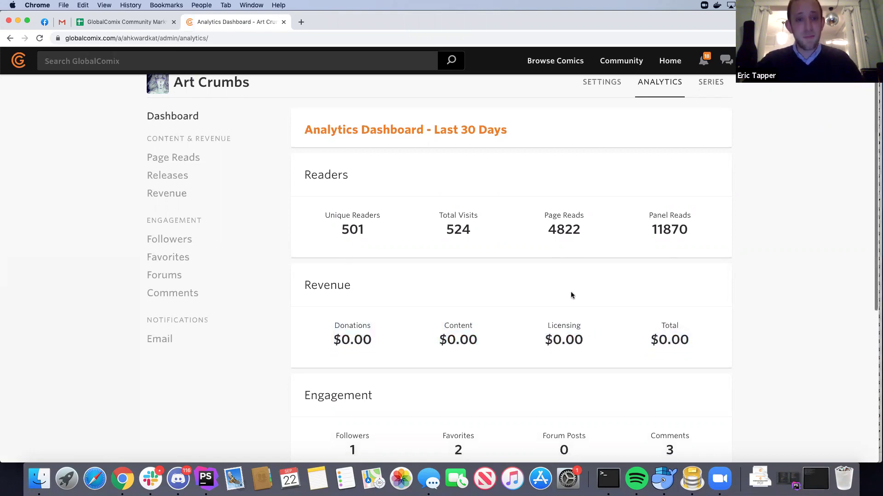
scroll(572, 293, down, 4)
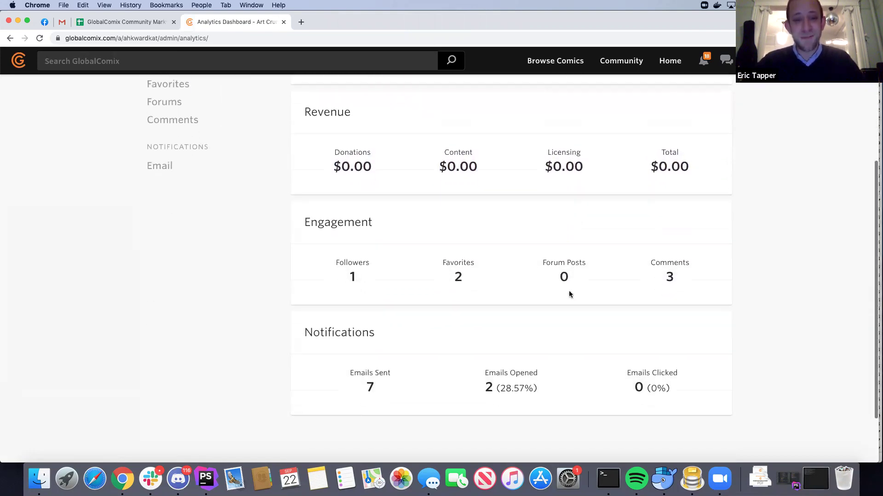
drag(305, 230, 681, 389)
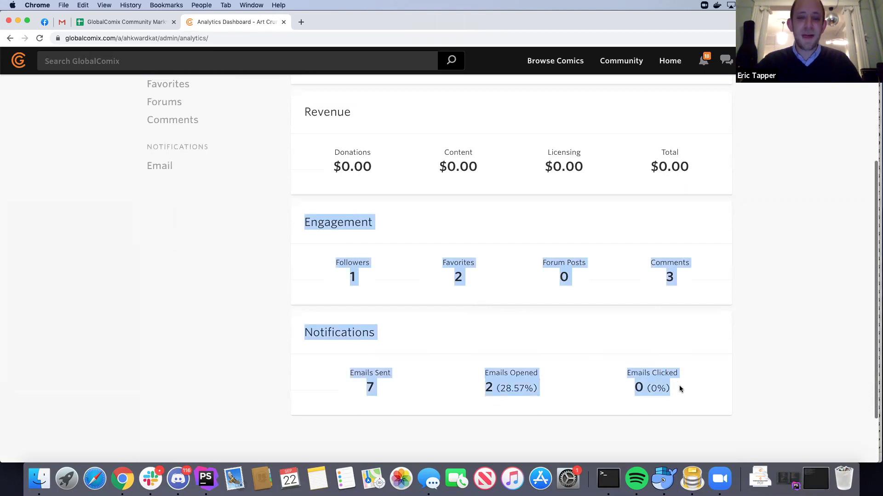
click(682, 389)
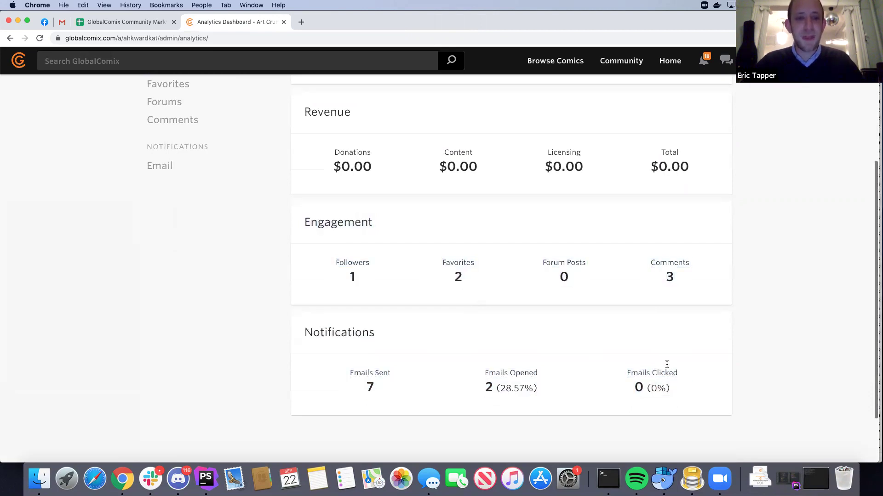
scroll(668, 360, up, 3)
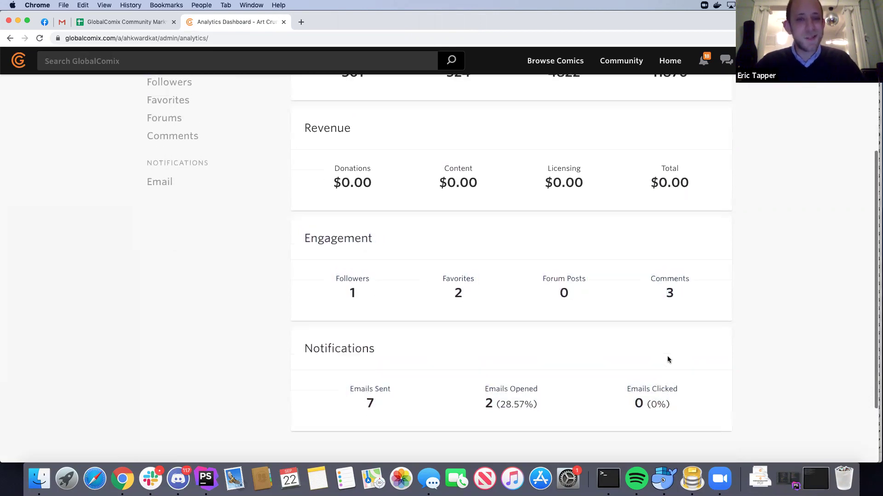
scroll(669, 362, up, 5)
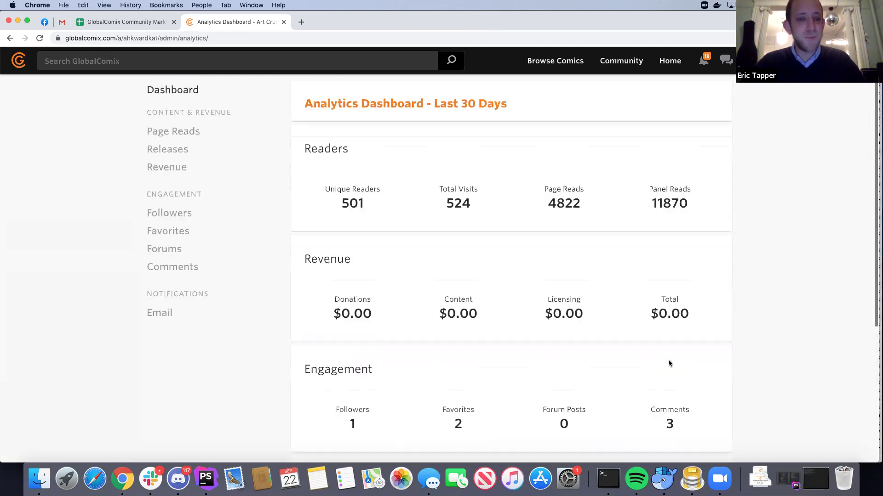
Open the Page Reads analytics and filter them by the comic Onami and the release "1: Onami (Oneshot)".
click(187, 169)
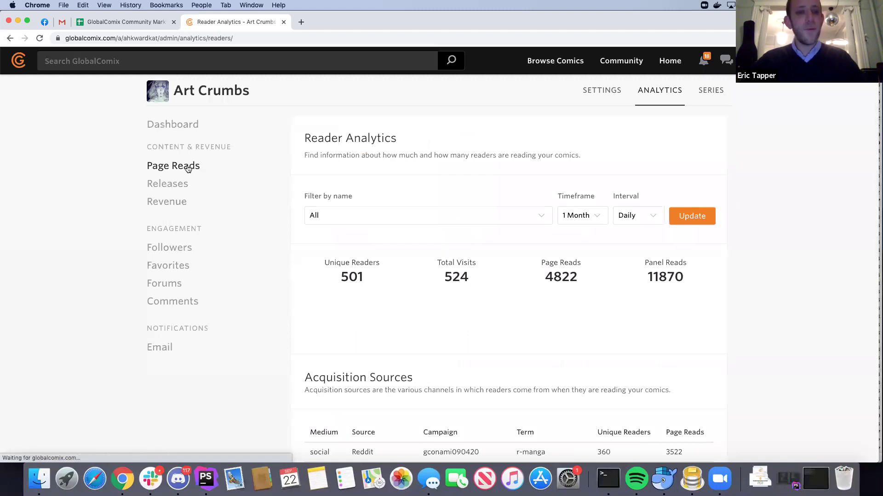
click(380, 217)
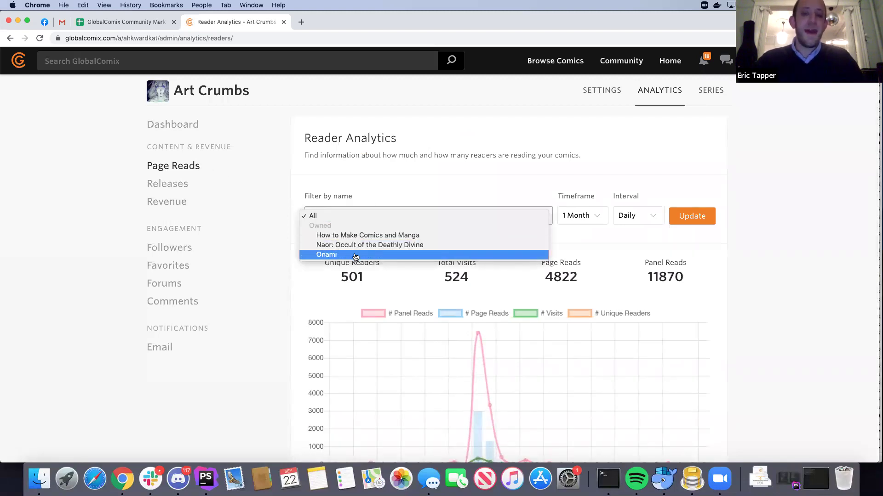
click(359, 255)
click(492, 222)
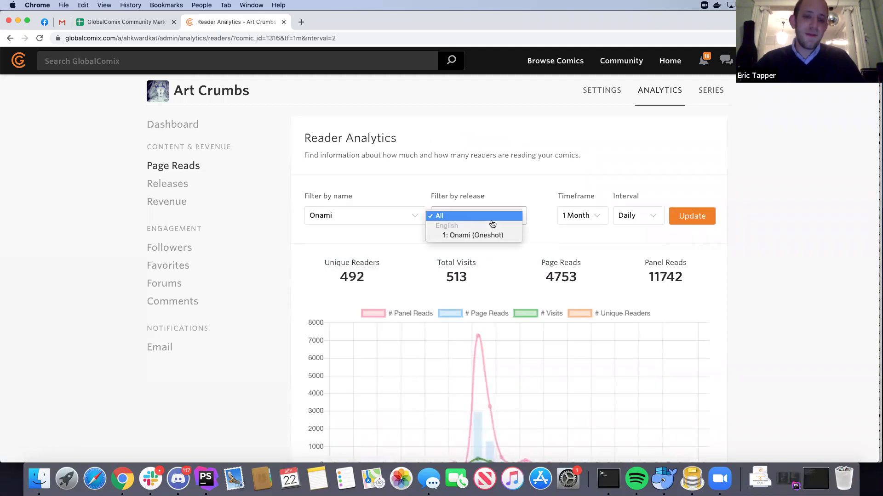
click(465, 236)
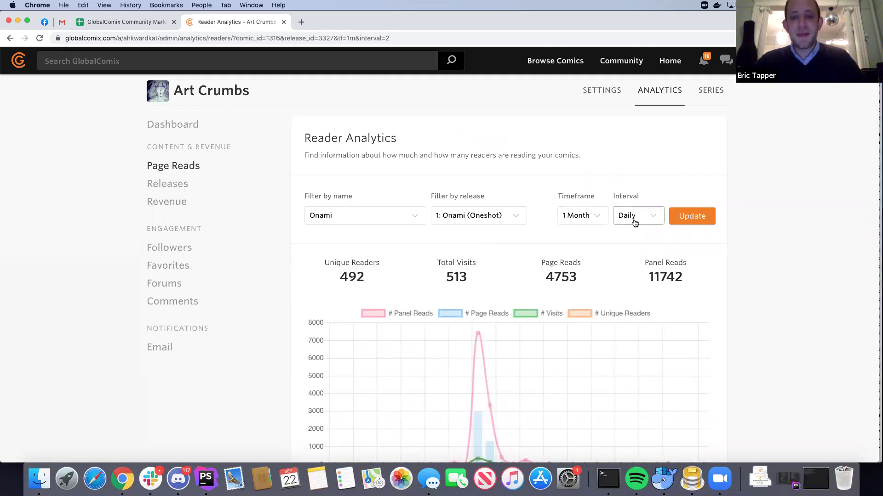
Inspect the daily page reads for early September in the Onami reader chart.
scroll(628, 231, down, 2)
scroll(628, 231, down, 5)
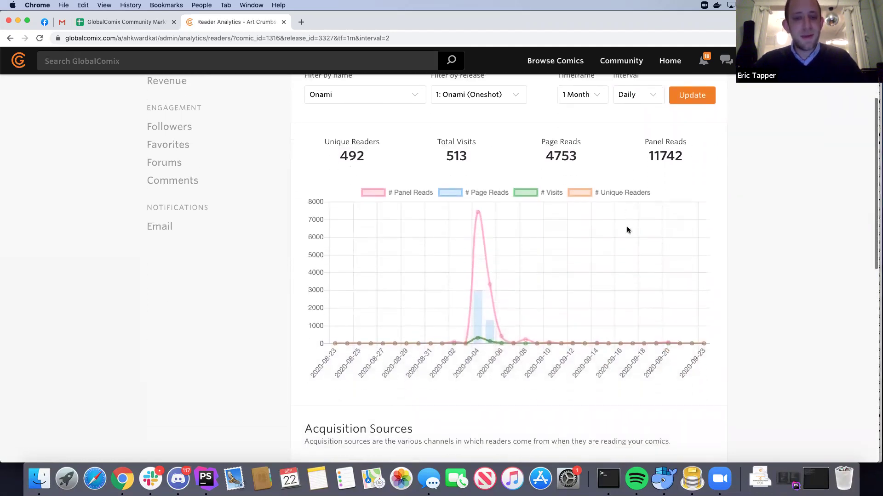
scroll(627, 229, up, 1)
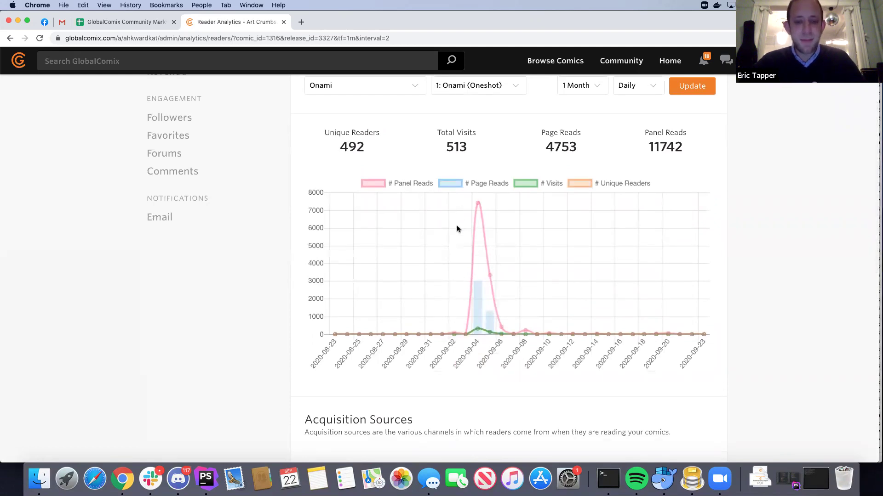
mouse_move(477, 298)
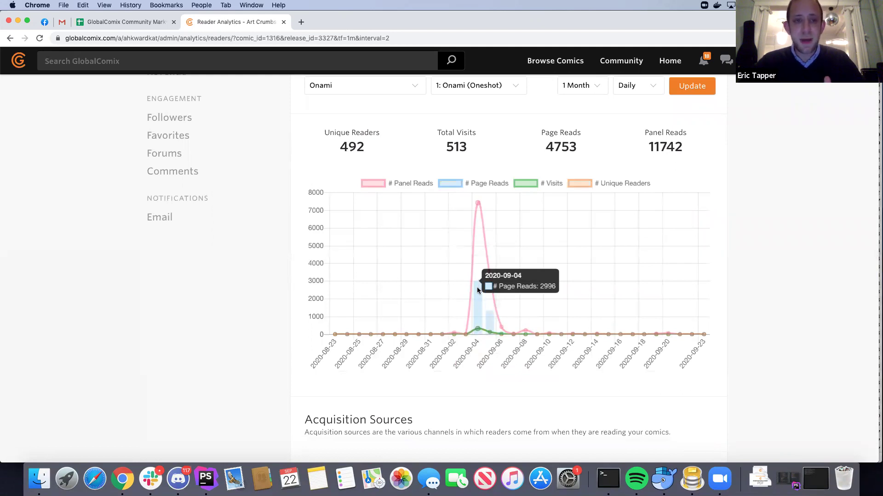
scroll(478, 291, down, 1)
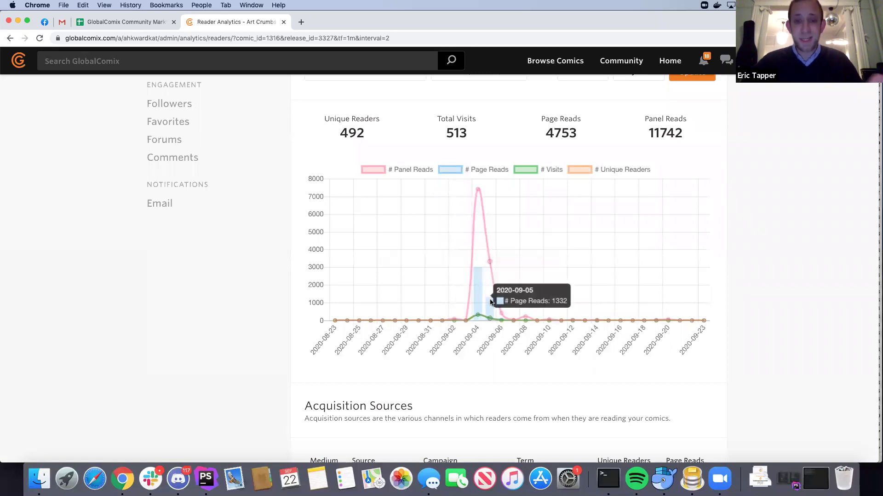
Hide the Panel Reads series in the chart and examine the page reads, visits and total Page Reads figure.
click(405, 171)
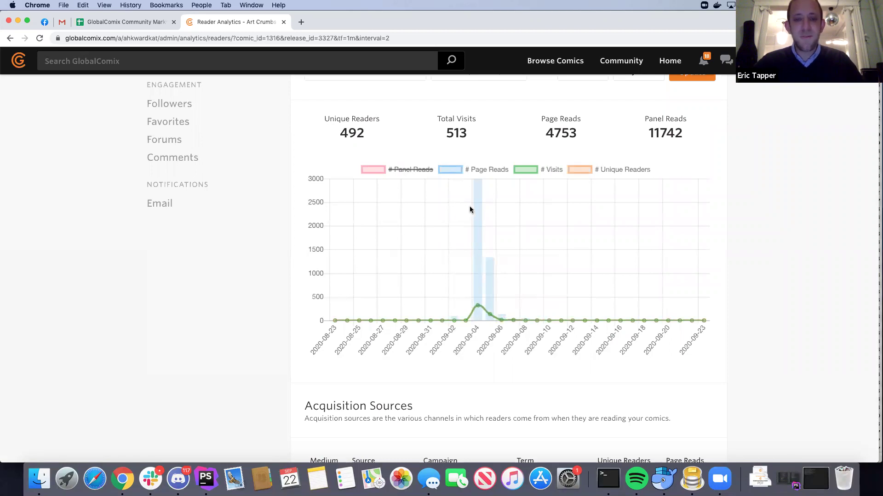
mouse_move(474, 208)
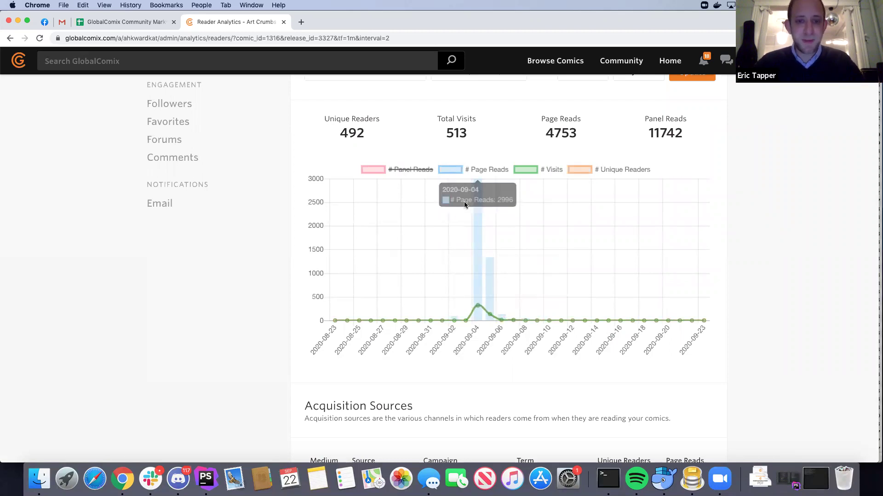
mouse_move(477, 306)
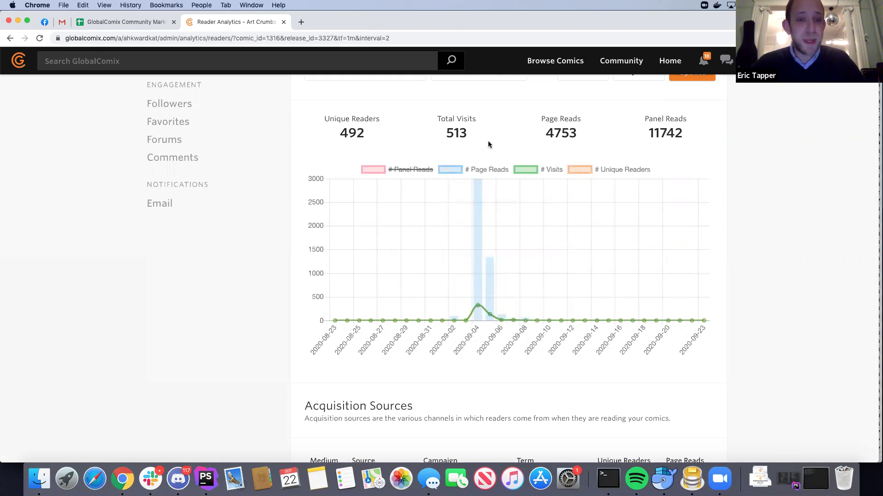
drag(531, 137, 581, 137)
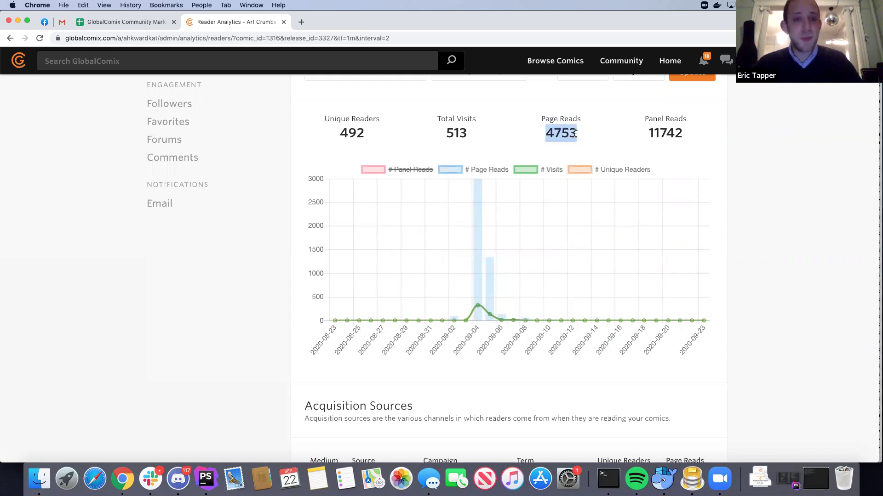
click(575, 134)
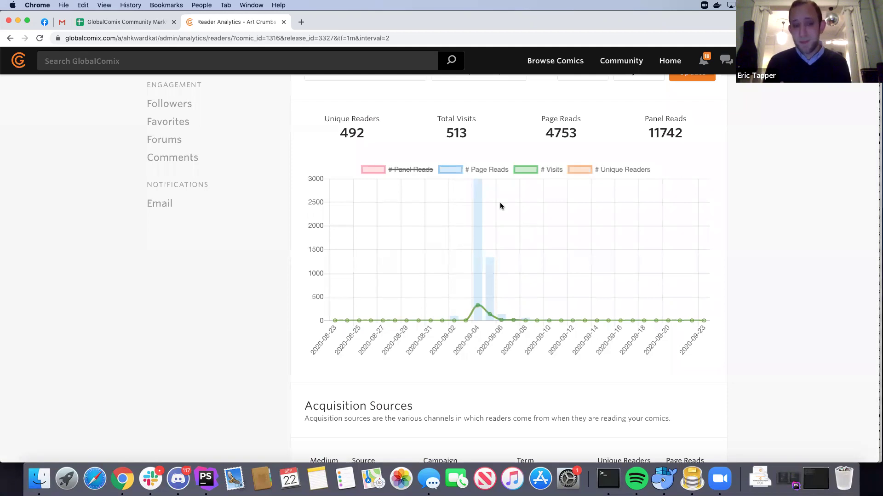
Bring up the Acquisition Sources table below the Onami reader chart and enlarge the page to 175%.
scroll(495, 194, down, 3)
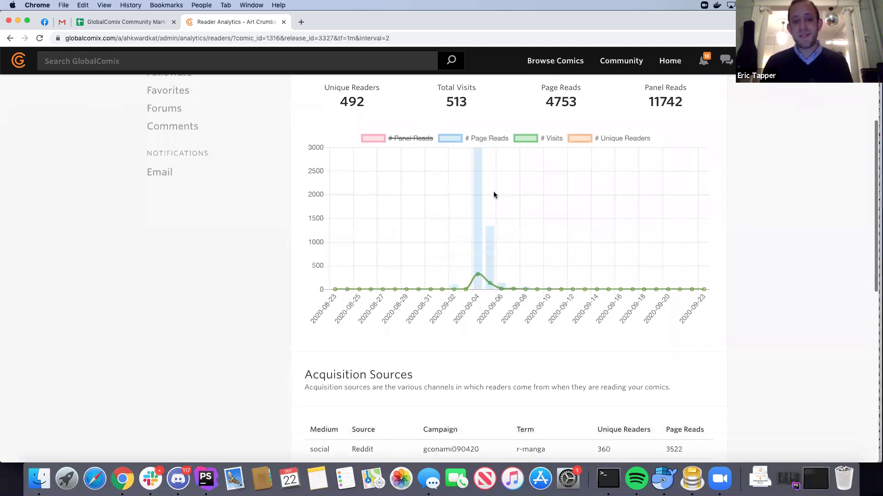
scroll(495, 194, down, 3)
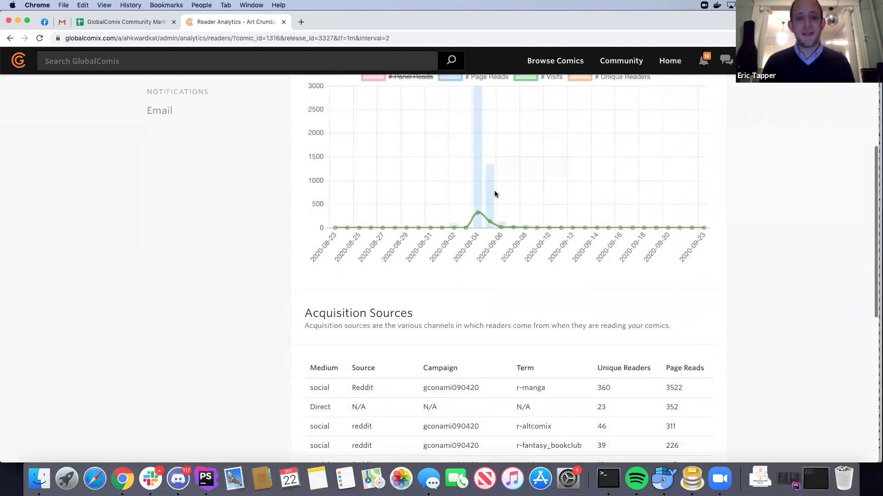
scroll(494, 193, down, 3)
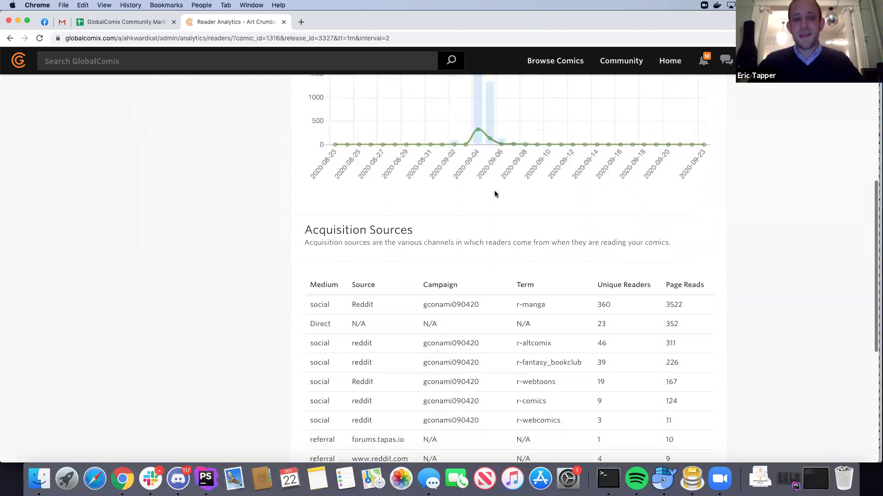
scroll(495, 193, up, 2)
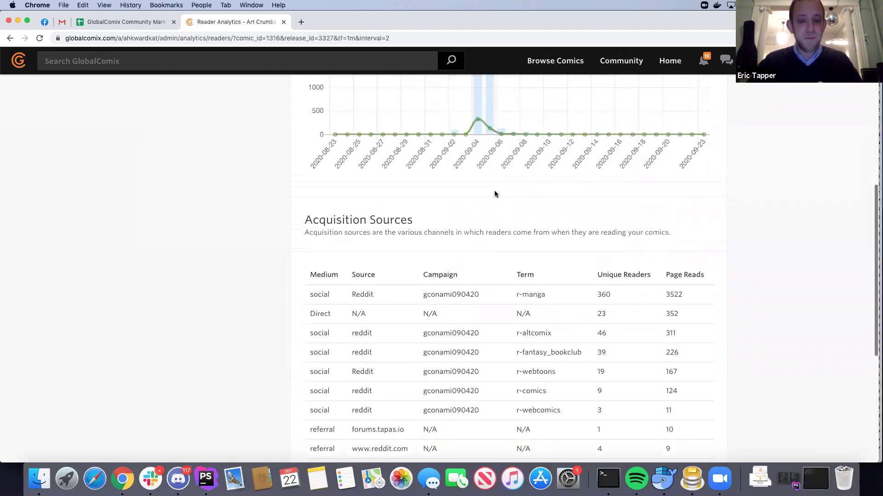
scroll(496, 194, up, 1)
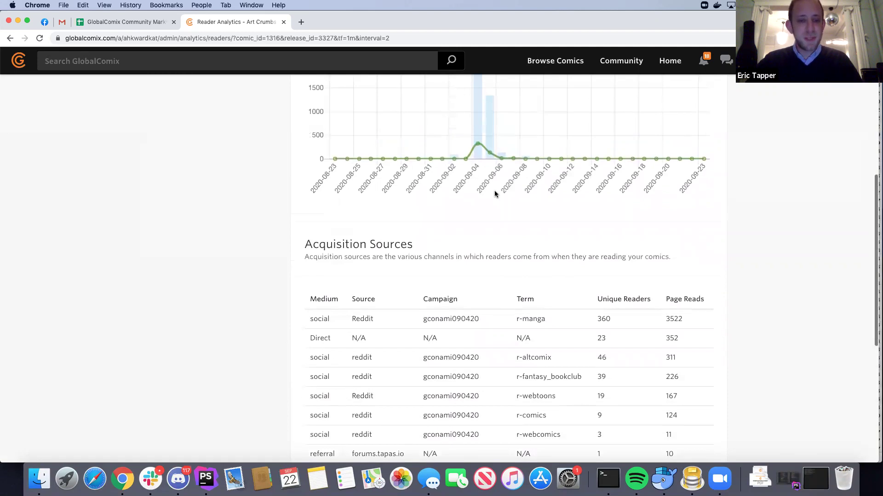
key(super+equal)
key(super+equal)
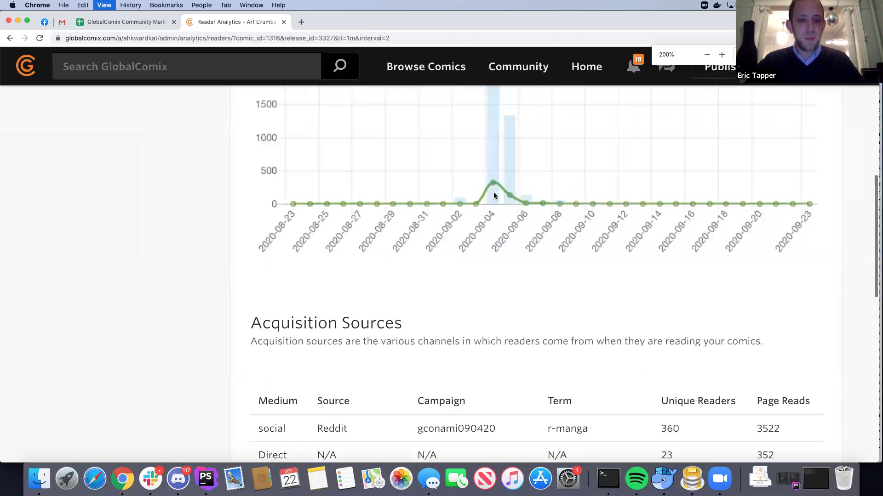
key(super+minus)
scroll(508, 233, down, 8)
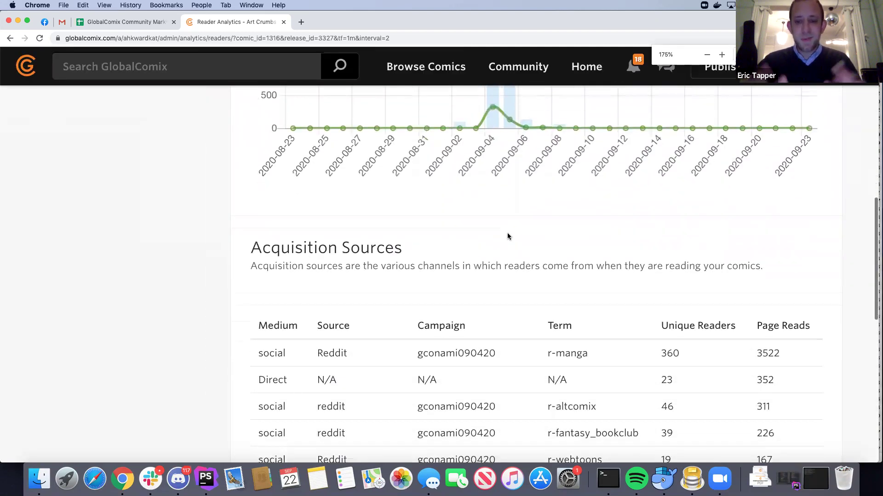
scroll(467, 192, up, 3)
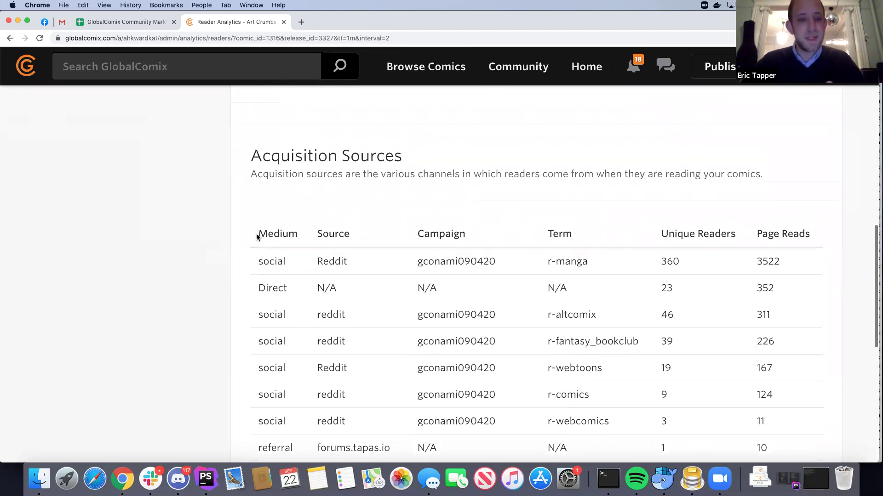
Examine the Medium and Source columns of the Acquisition Sources table.
drag(260, 233, 303, 235)
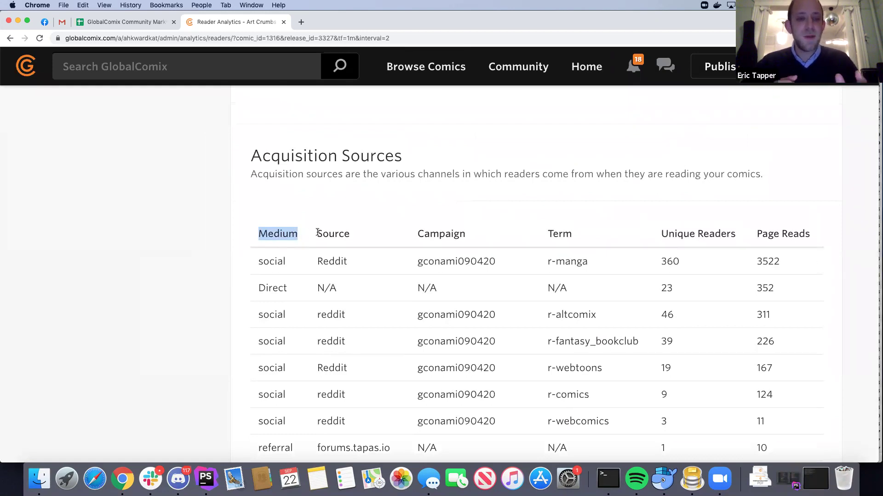
drag(317, 232, 266, 235)
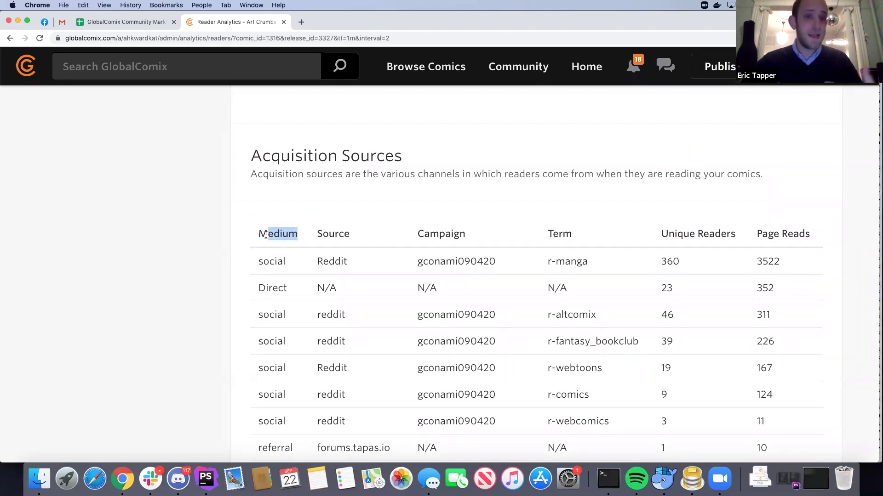
click(277, 307)
scroll(309, 295, down, 1)
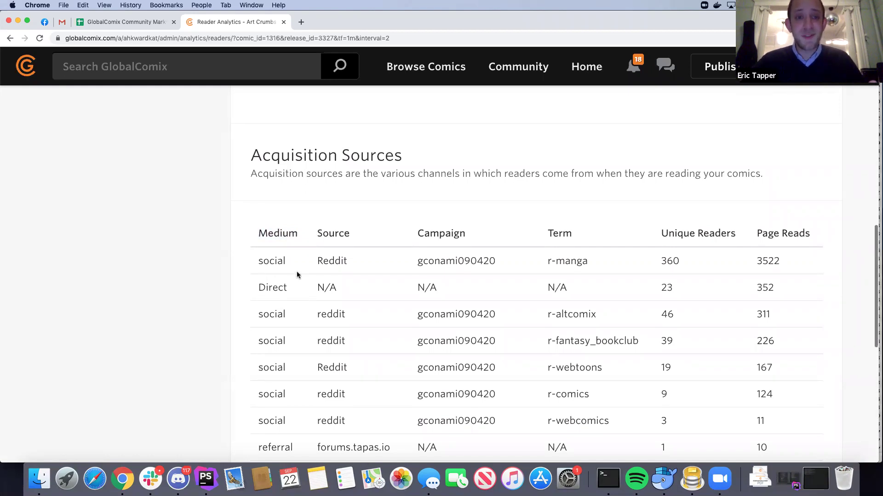
drag(317, 232, 351, 233)
click(346, 236)
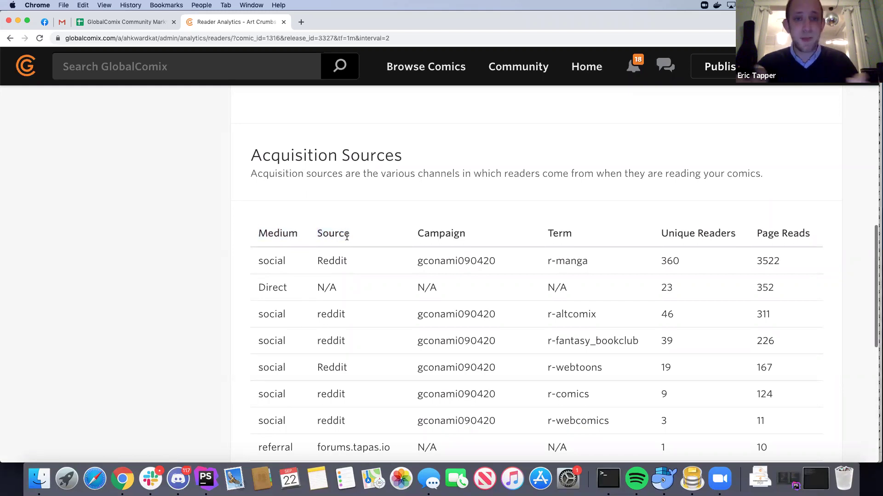
scroll(350, 235, down, 1)
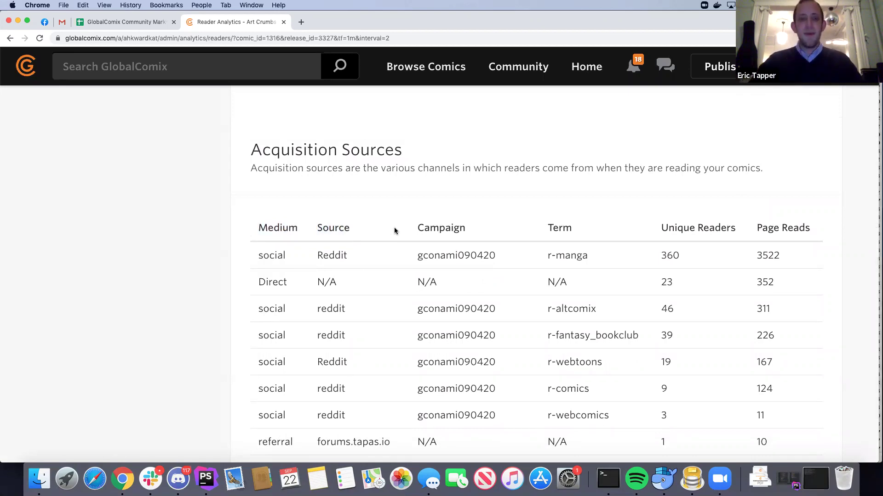
Examine the Campaign column and its gconami090420 tag in the r-manga row.
drag(419, 226, 471, 229)
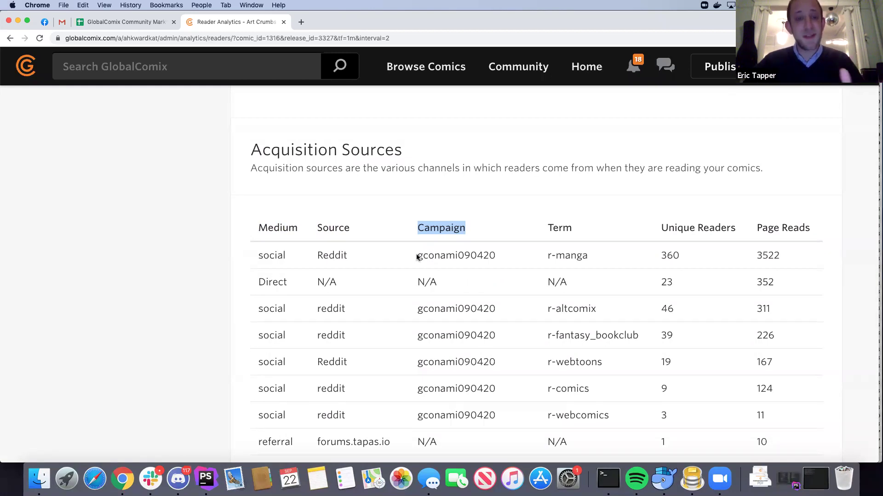
drag(428, 256, 501, 257)
click(500, 257)
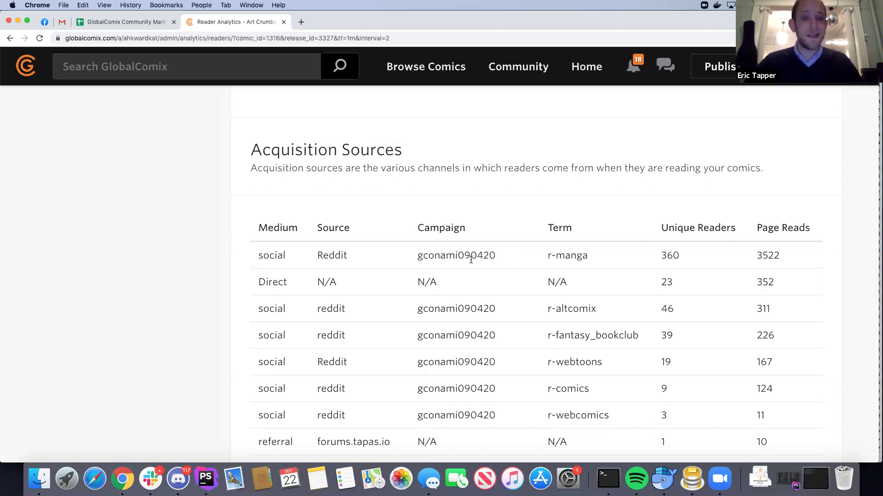
Examine the Term column, going through the subreddit terms from r-manga to r-webcomics.
scroll(469, 256, down, 1)
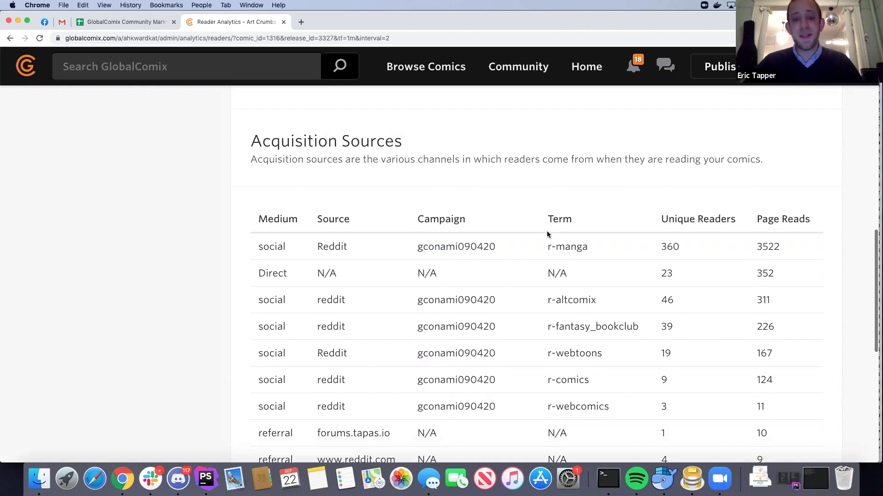
double_click(555, 220)
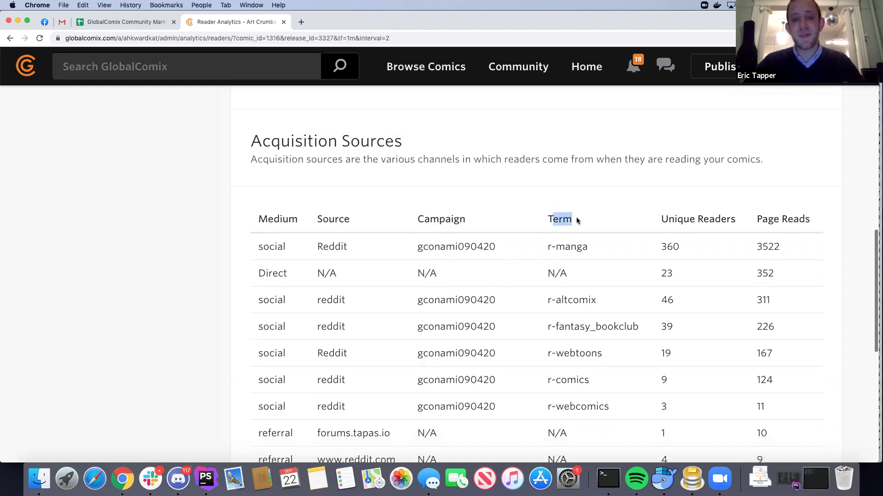
click(545, 221)
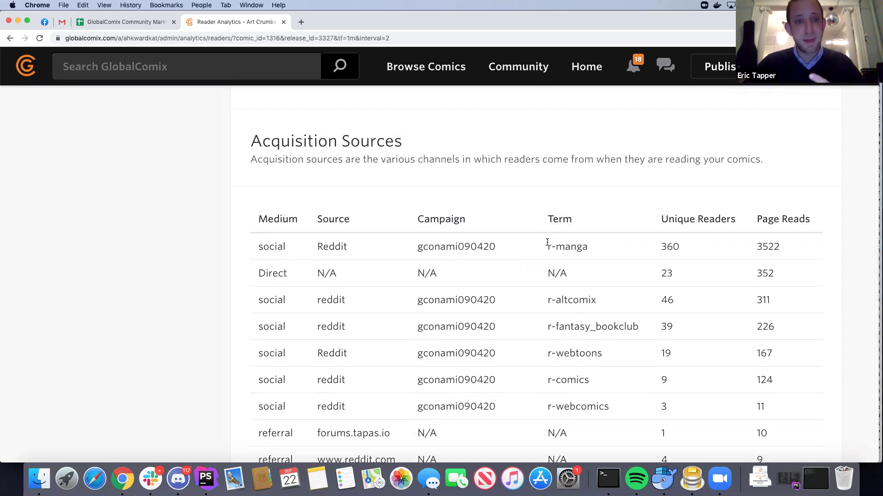
triple_click(574, 245)
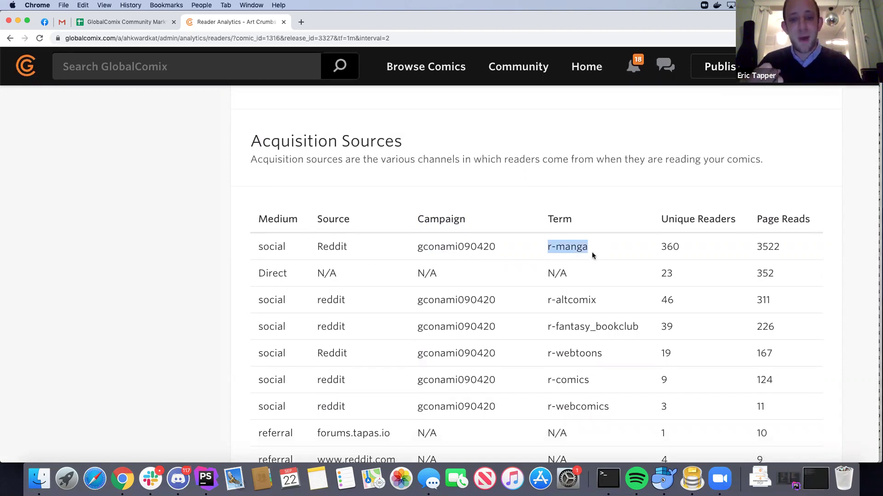
drag(600, 299, 540, 302)
drag(639, 329, 540, 329)
drag(605, 353, 542, 355)
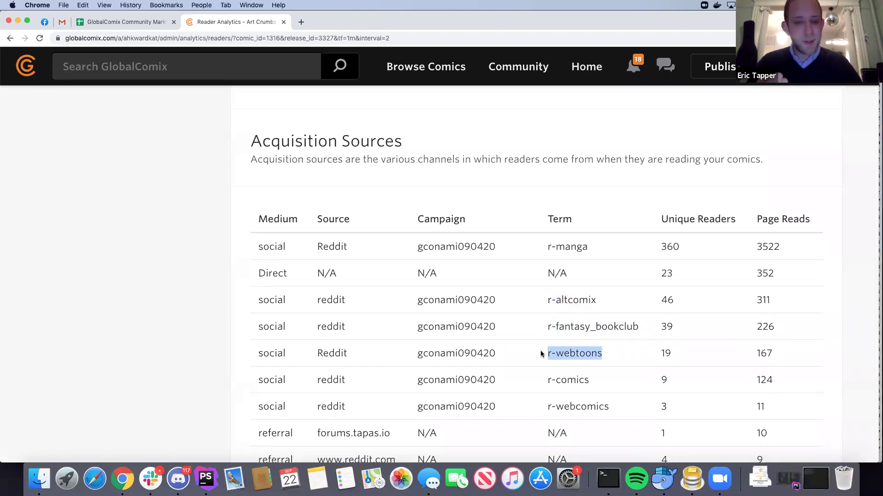
drag(597, 380, 552, 384)
drag(620, 407, 545, 405)
click(600, 369)
scroll(479, 353, down, 1)
Review the campaign tags of the Reddit rows and the unique readers and page reads for r-manga.
drag(417, 299, 491, 331)
drag(437, 353, 511, 355)
drag(667, 248, 685, 249)
scroll(676, 249, down, 1)
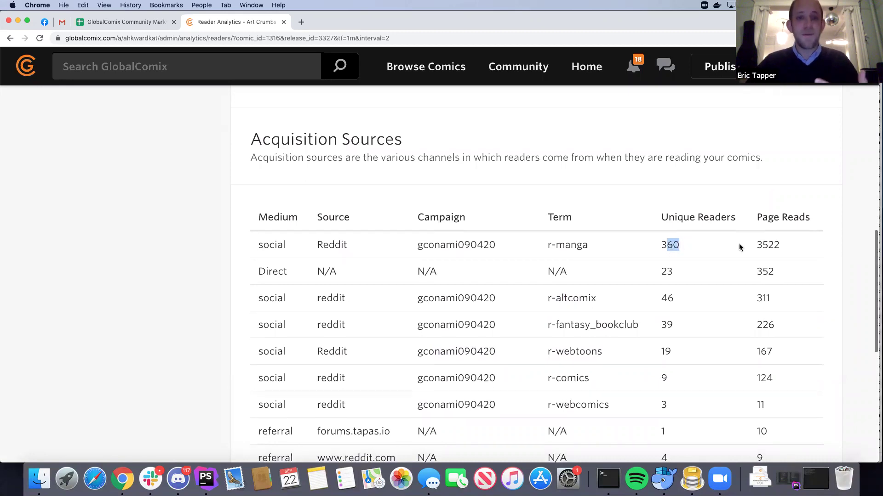
double_click(769, 245)
scroll(793, 245, down, 1)
click(794, 246)
scroll(794, 246, down, 1)
drag(793, 246, 661, 244)
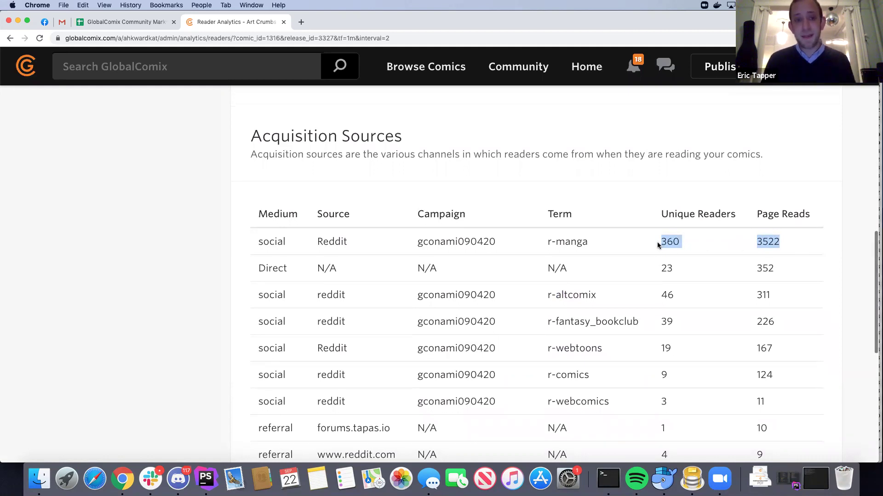
Compare the reader chart's early-September peak with the channels listed in the Acquisition Sources table.
scroll(660, 243, up, 3)
scroll(658, 244, up, 3)
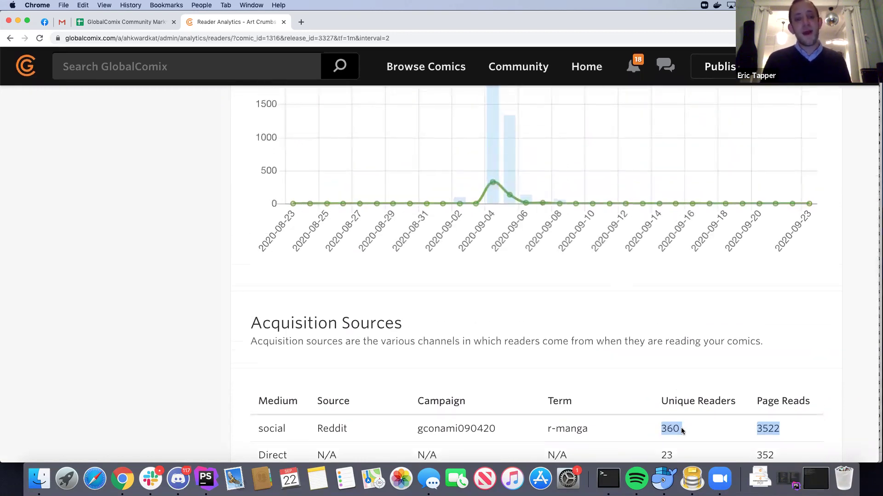
click(734, 383)
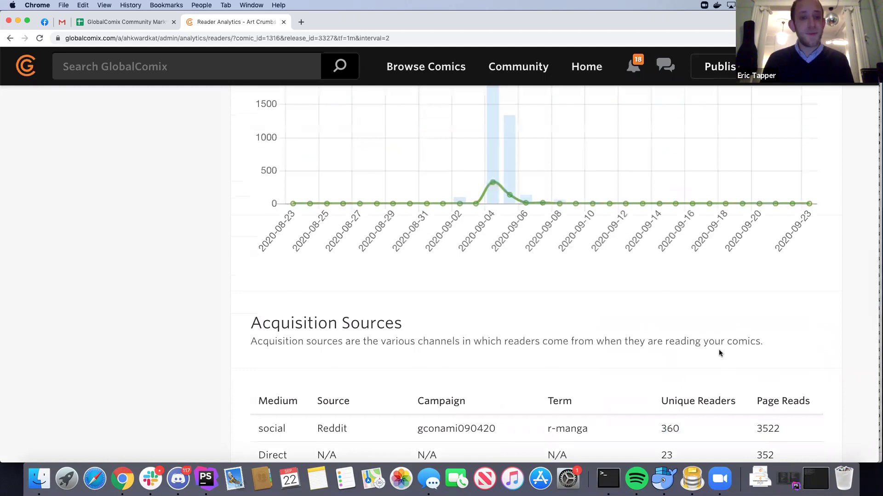
scroll(719, 353, down, 1)
scroll(720, 353, down, 3)
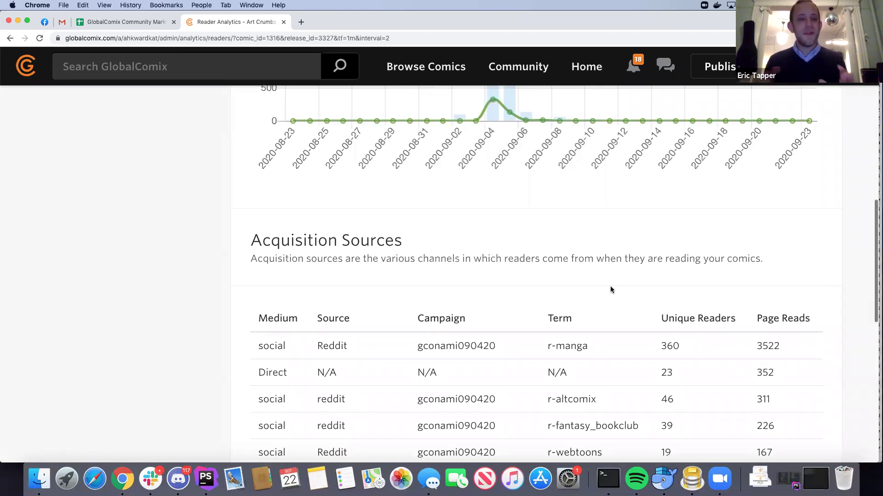
scroll(611, 290, down, 5)
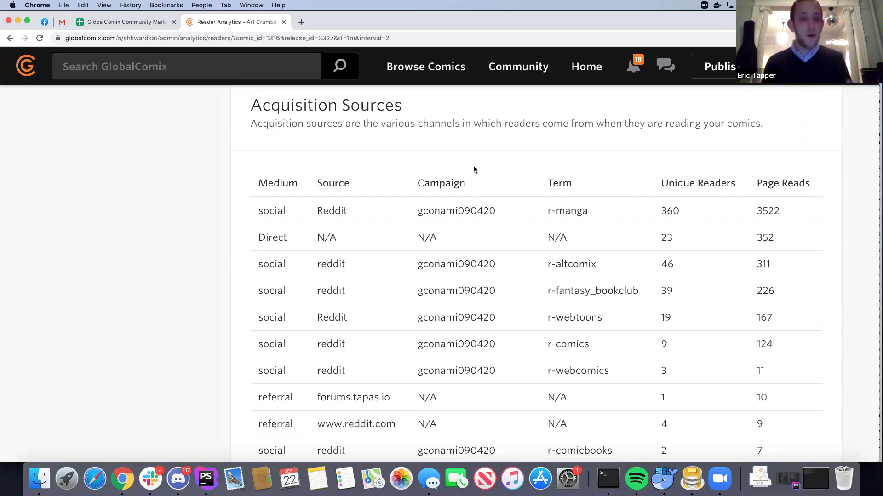
scroll(422, 147, up, 1)
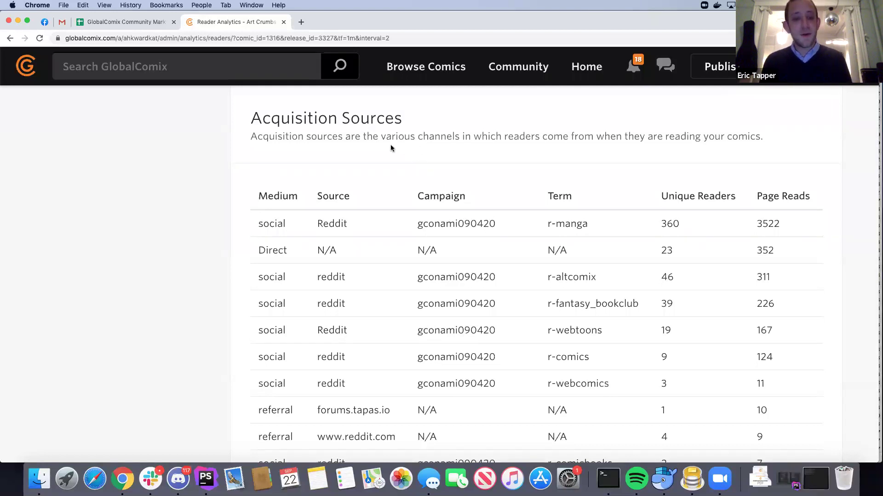
scroll(388, 145, up, 1)
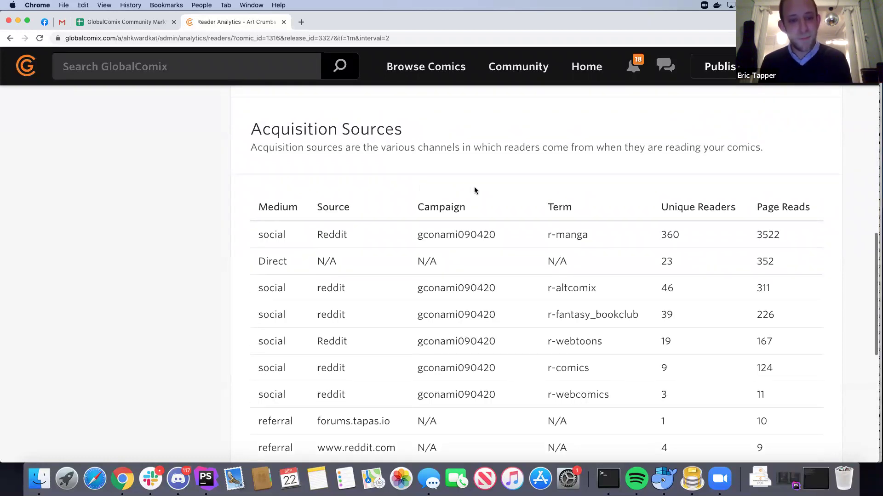
scroll(473, 189, up, 2)
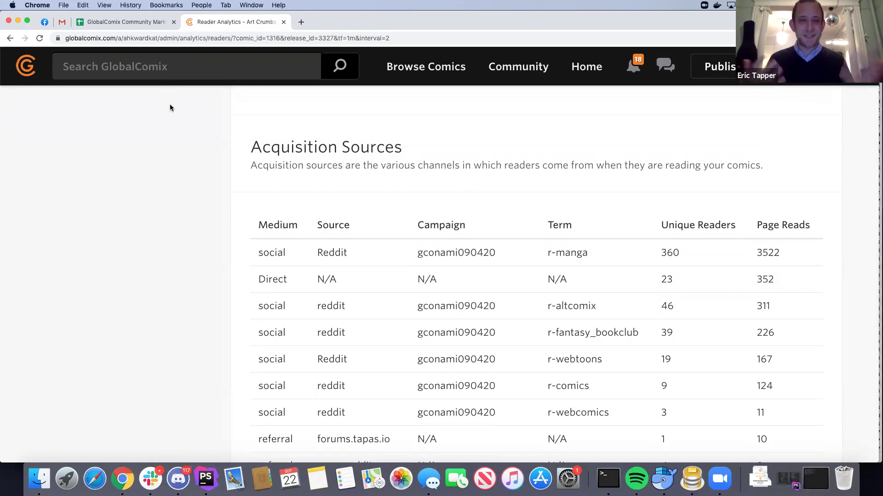
Switch to the GlobalComix Community Marketing Toolkit spreadsheet and inspect the r-comics row's source and campaign name cells.
click(143, 23)
scroll(525, 239, right, 2)
scroll(525, 240, right, 5)
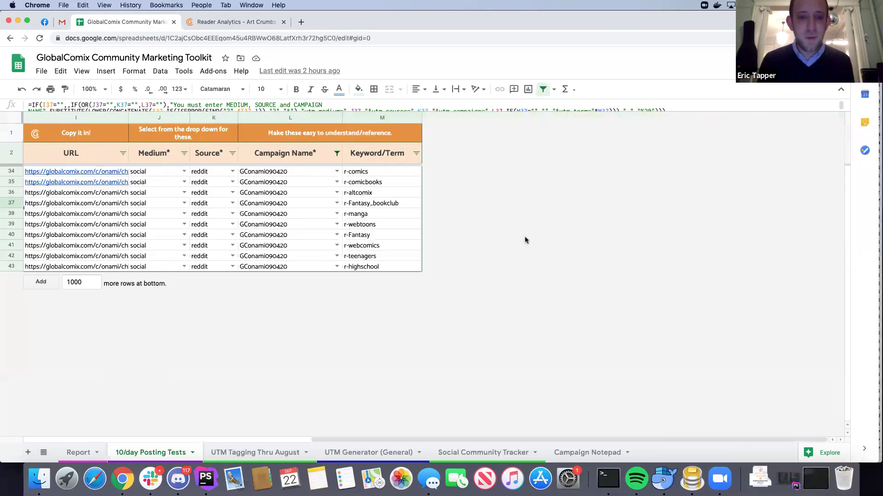
scroll(525, 240, left, 5)
click(662, 172)
click(705, 171)
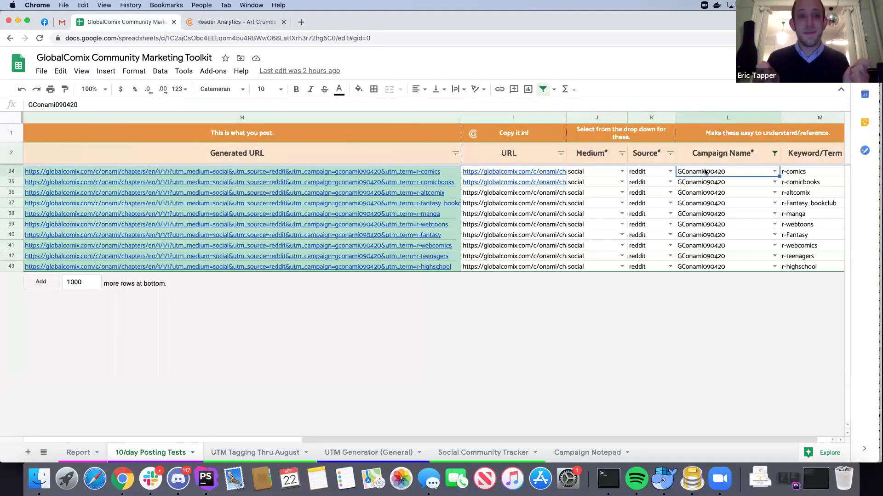
Inspect the r-comics row from its keyword back across to its generated URL in the 10/day Posting Tests sheet.
key(Right)
key(Left)
key(Left)
key(Left)
key(Left)
key(Left)
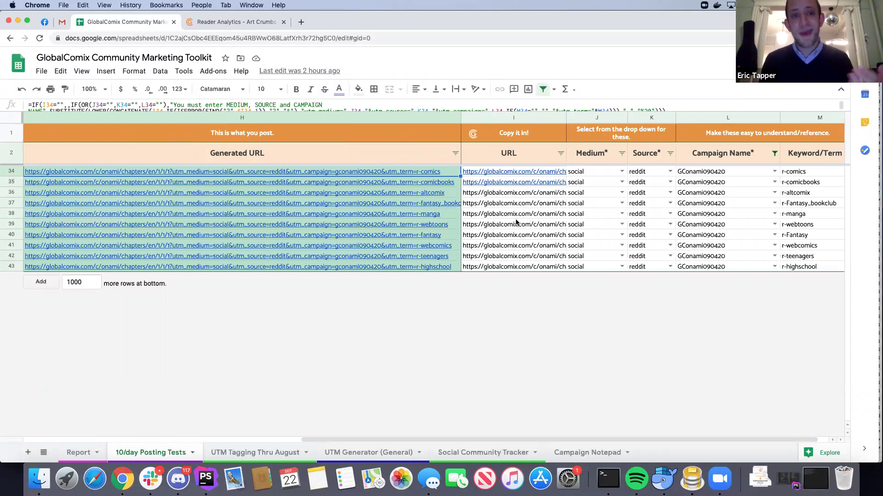
Compare the original URL with the generated tracking URL in the r-altcomix row.
click(474, 194)
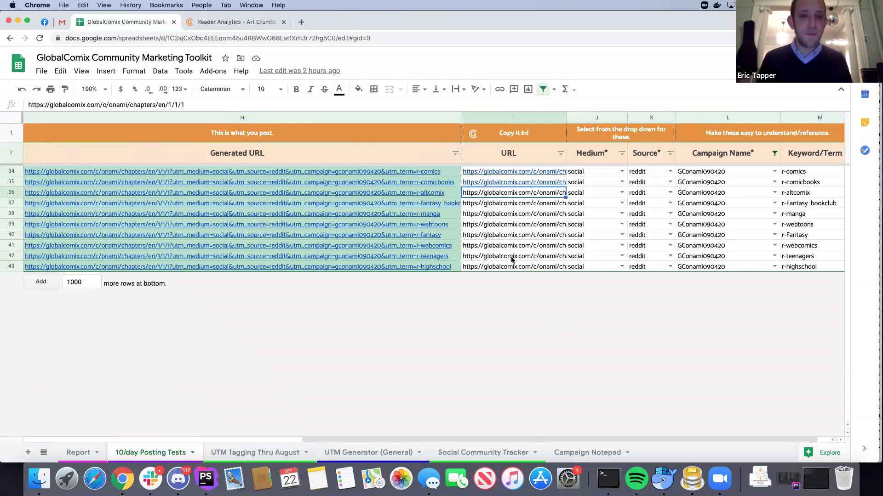
click(235, 192)
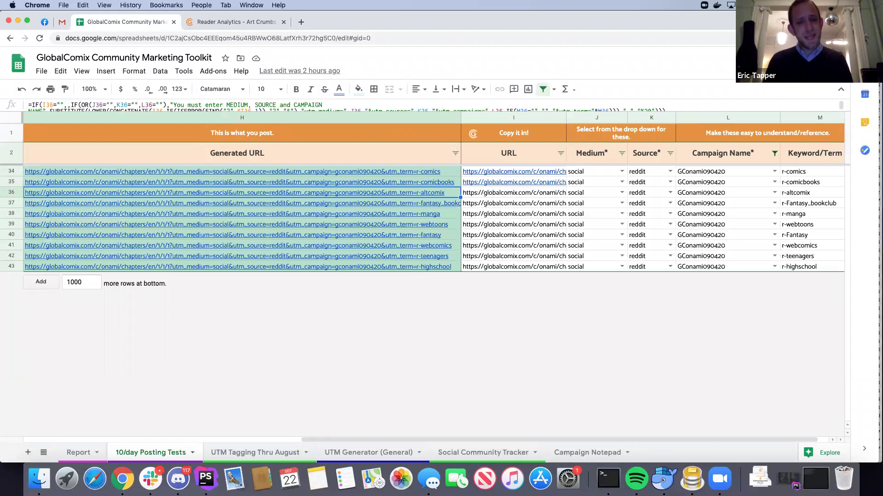
click(514, 193)
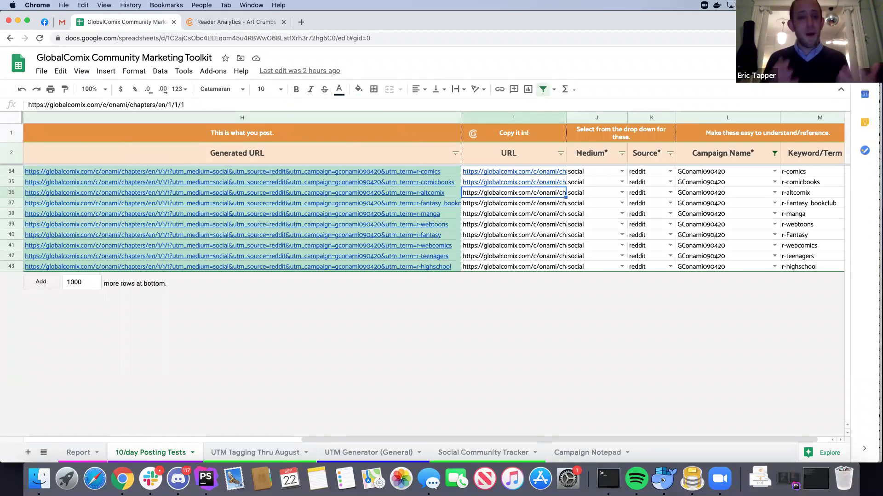
Inspect the r-altcomix row's base URL and its available Medium options, keeping social selected.
triple_click(195, 104)
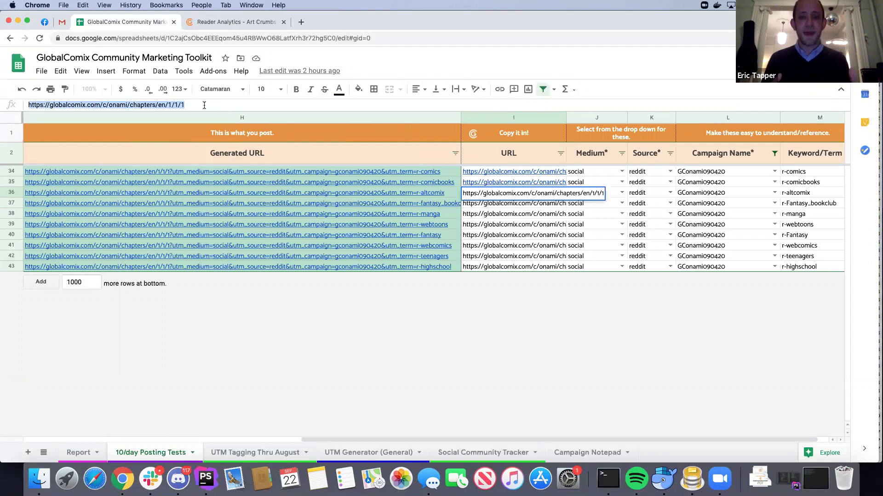
click(207, 104)
click(540, 216)
click(594, 193)
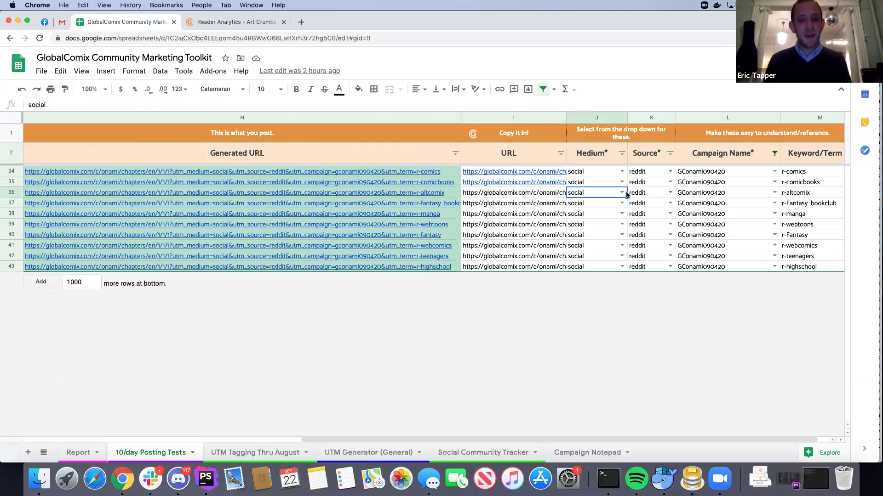
click(626, 194)
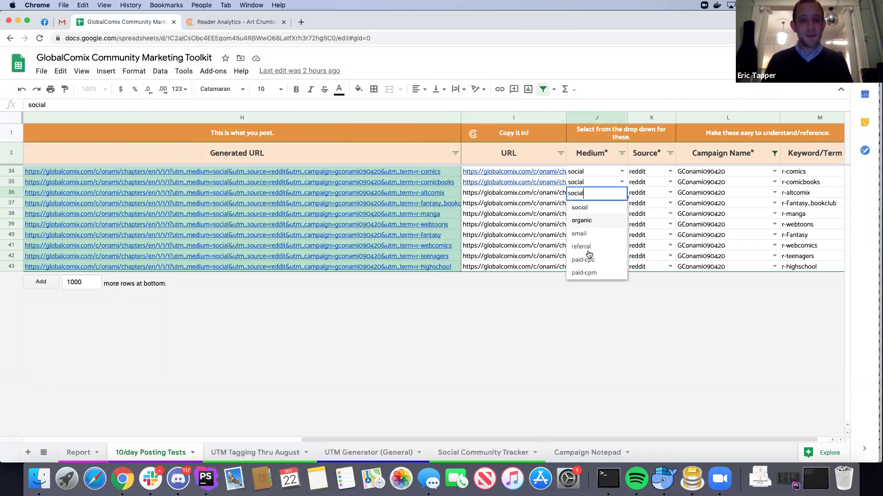
click(588, 207)
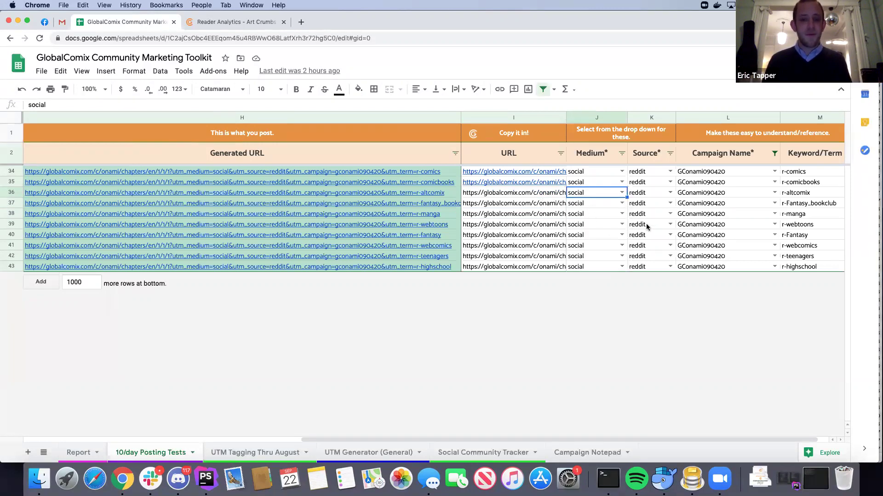
Review the r-altcomix row's Source options, campaign name and keyword without changing them.
click(670, 193)
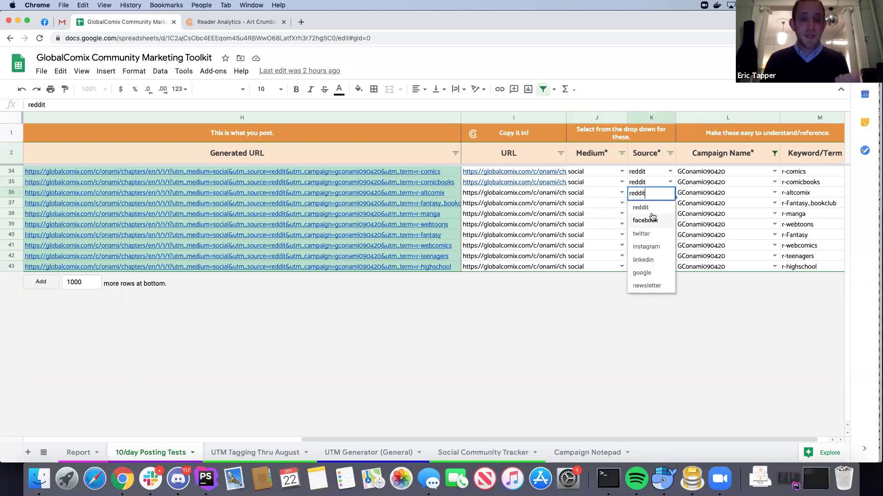
click(715, 302)
click(699, 195)
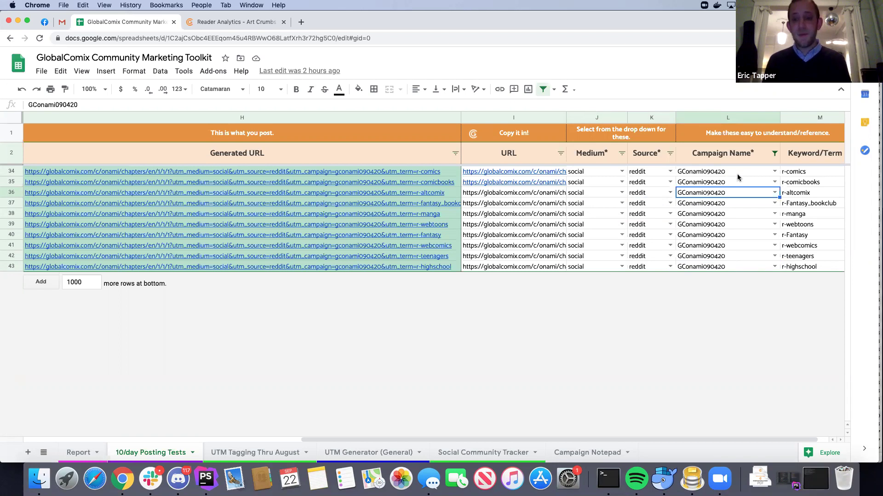
click(807, 195)
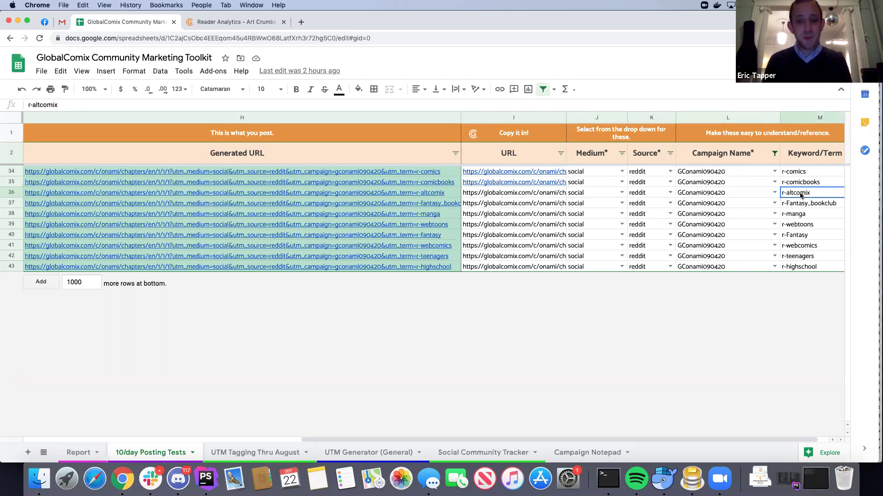
Inspect the r-altcomix row's base URL again and the Generated URL formula built from it.
click(524, 193)
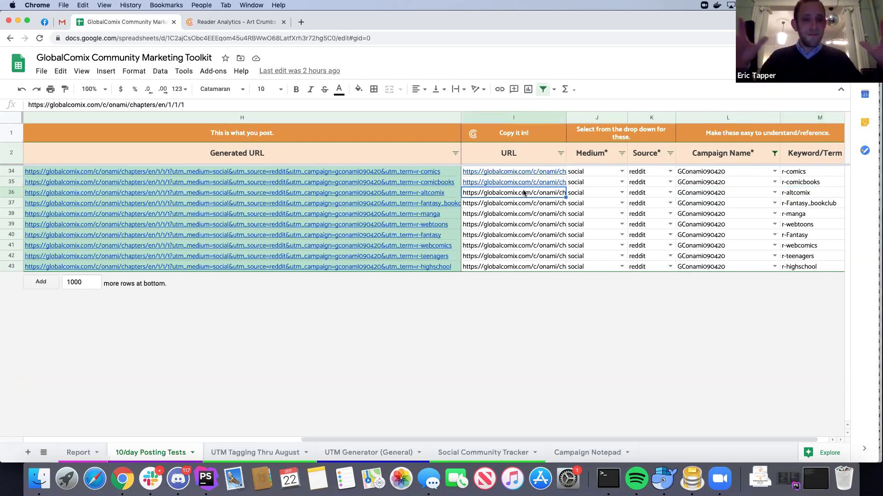
key(Left)
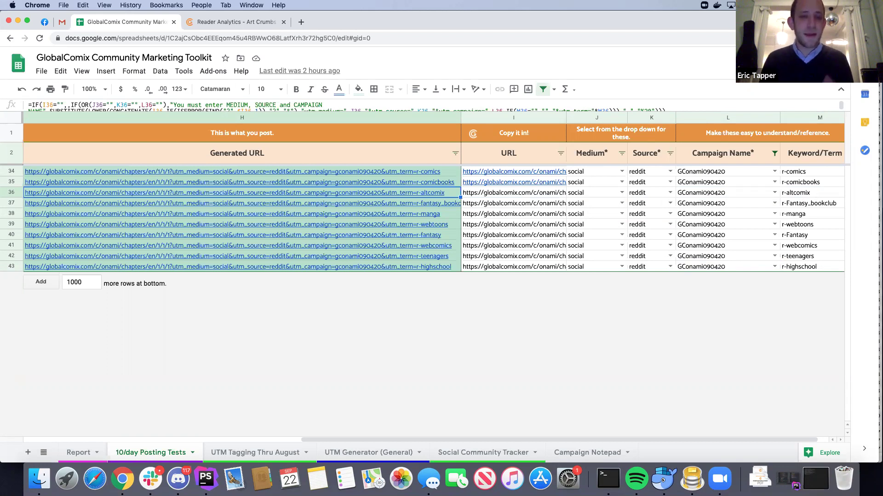
key(Left)
click(307, 193)
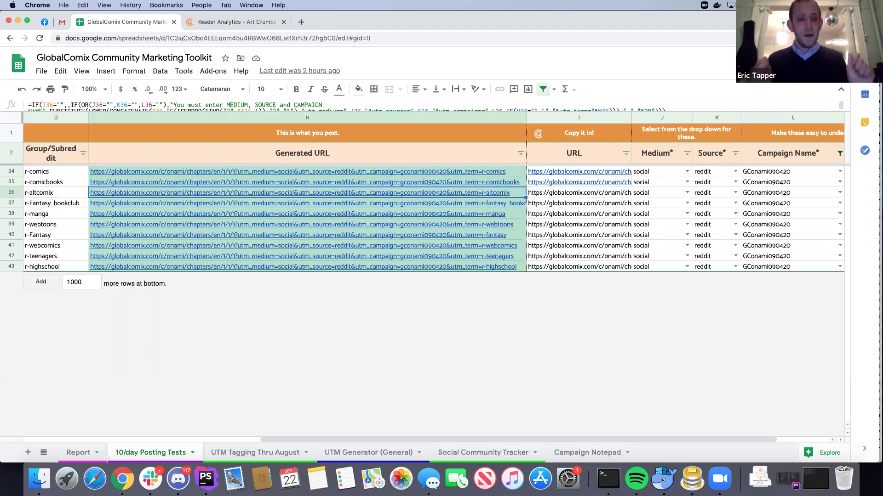
Review the owner, done, date and Copy/Format columns of the posting rows, including the r-webtoons and r-Fantasy post texts.
key(Home)
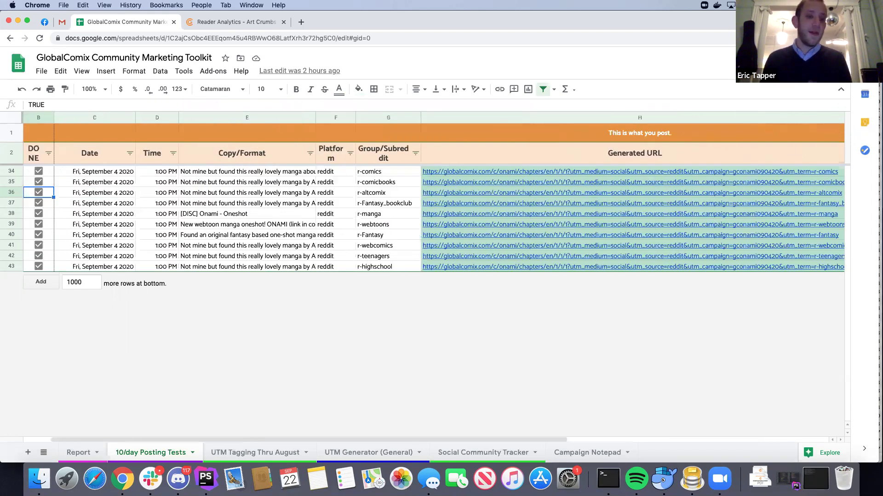
key(Left)
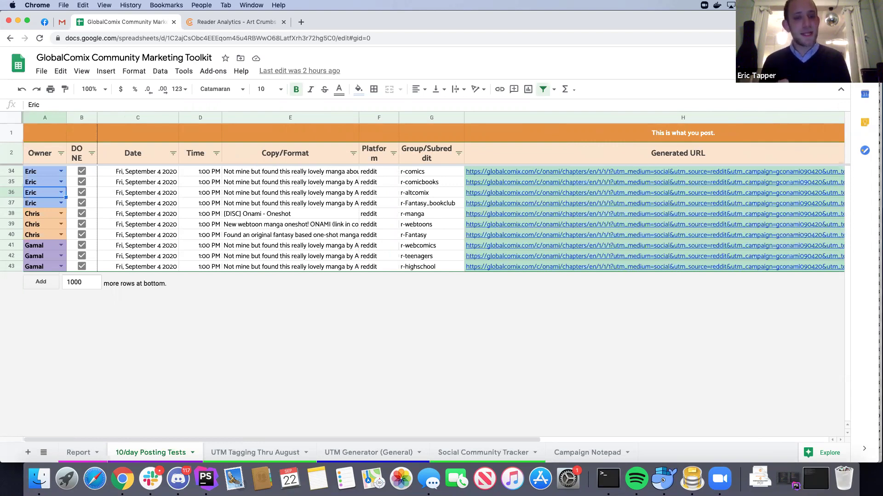
click(141, 173)
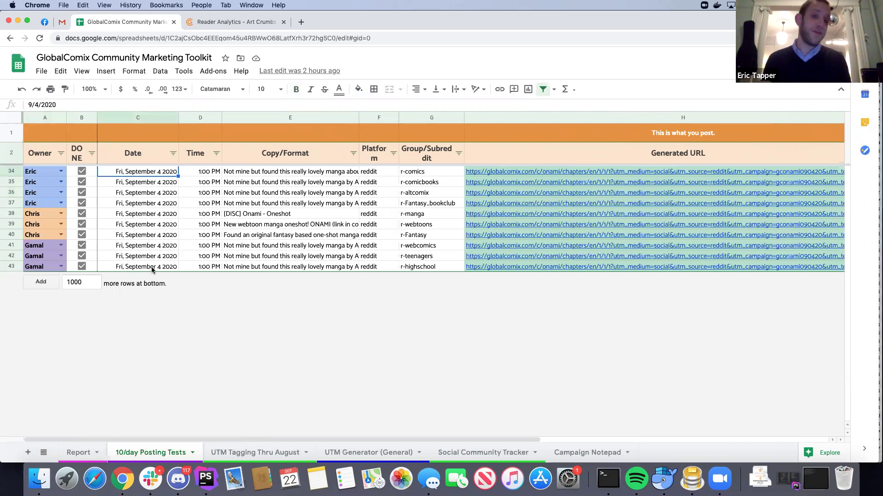
click(265, 182)
click(273, 227)
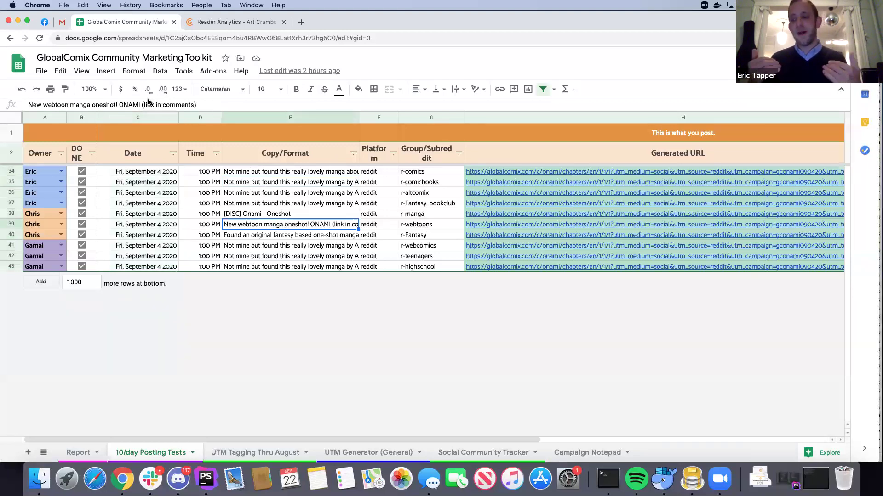
click(290, 235)
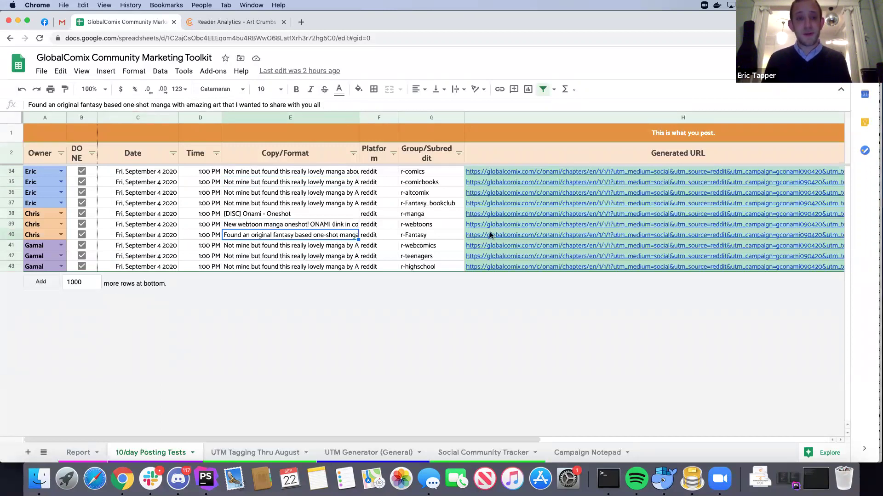
Examine the r-Fantasy row's subreddit and Generated URL, continuing through the generated links down to the r-highschool row.
mouse_move(516, 233)
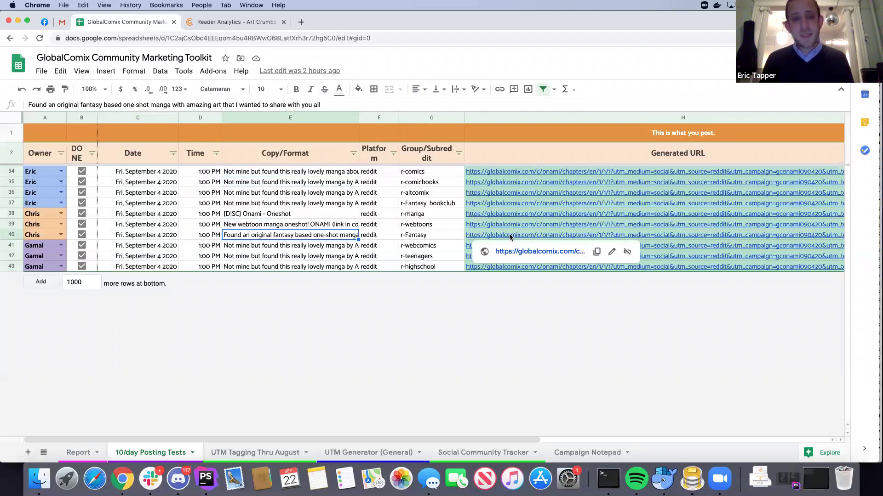
click(412, 236)
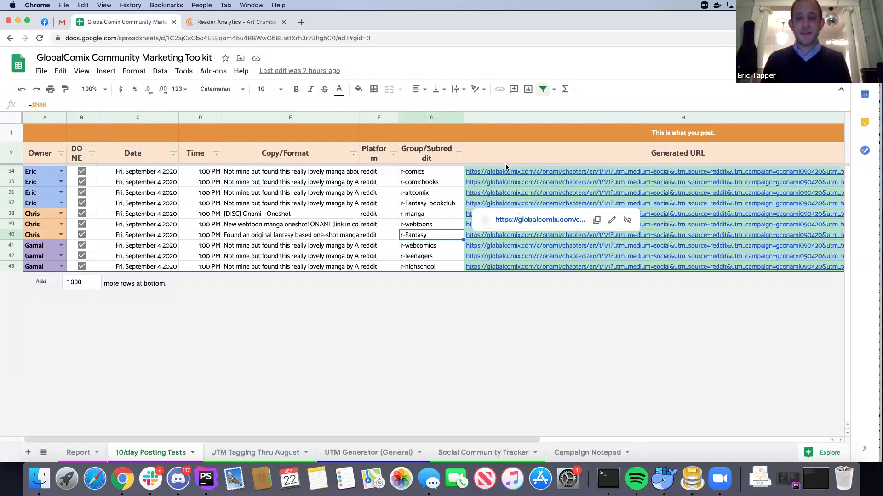
click(503, 138)
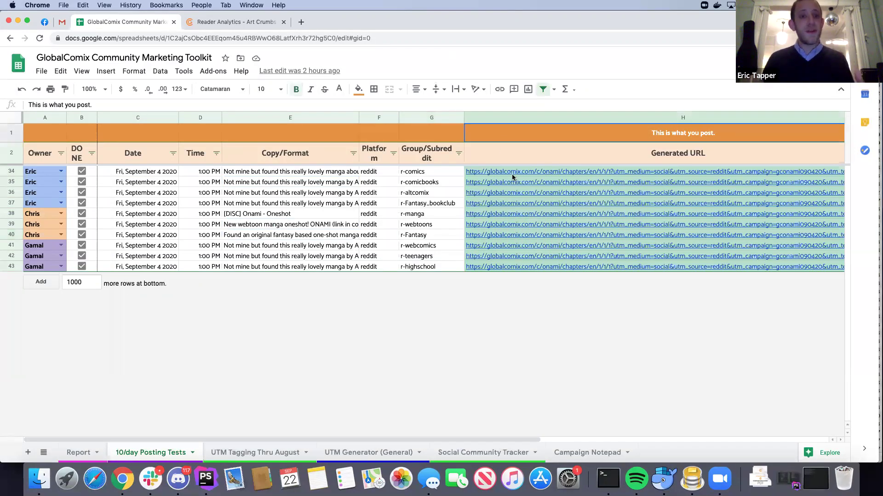
click(543, 236)
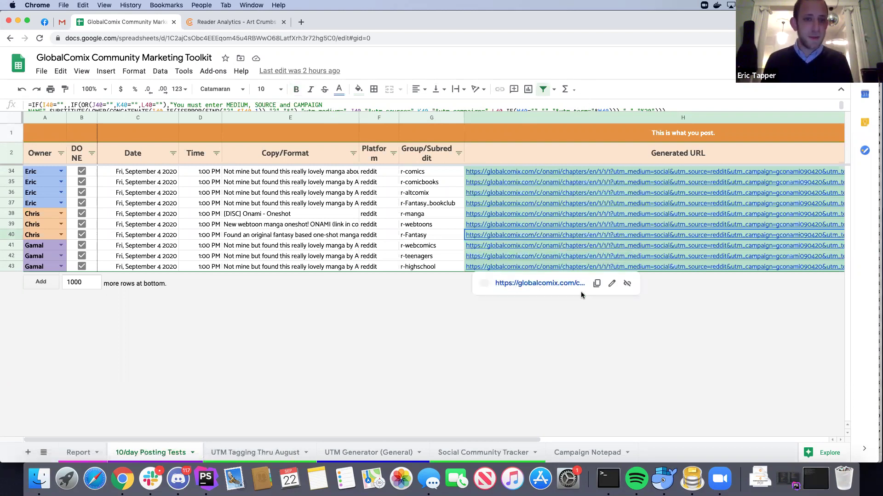
key(Down)
key(Down)
key(Down)
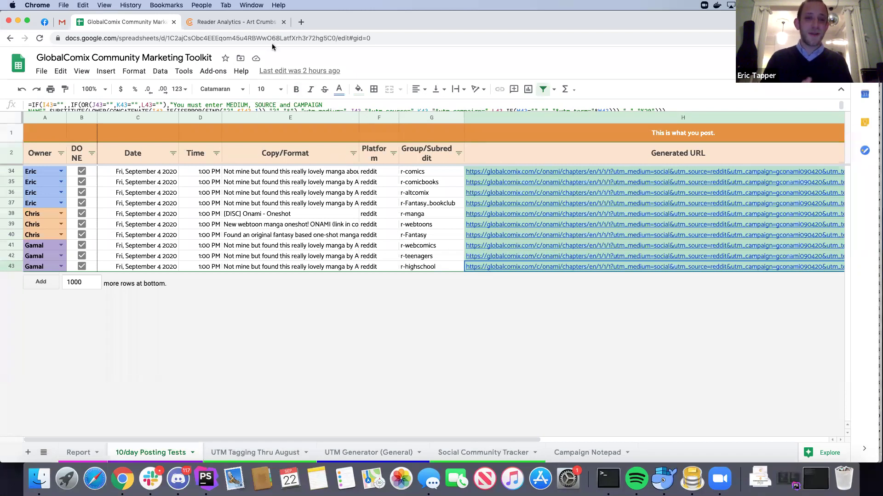
Switch to the Reader Analytics page and compare the r-manga row under Acquisition Sources with the reader totals and chart.
click(231, 23)
drag(270, 252, 798, 250)
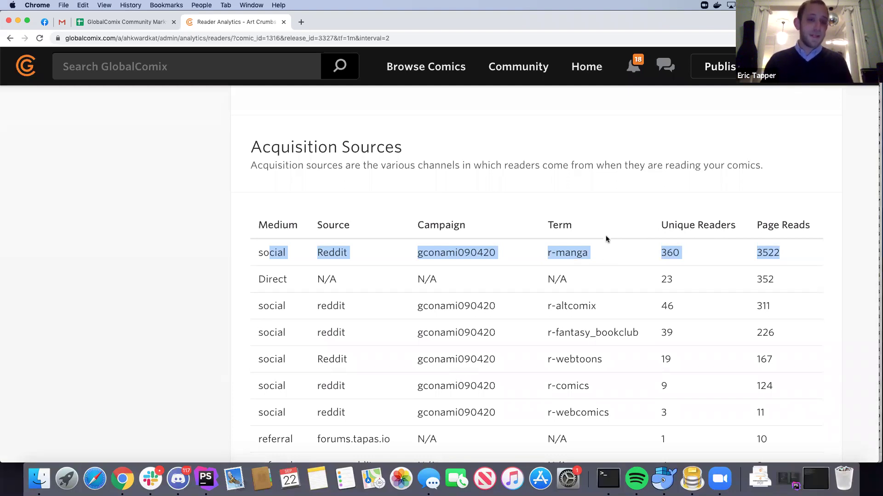
click(788, 262)
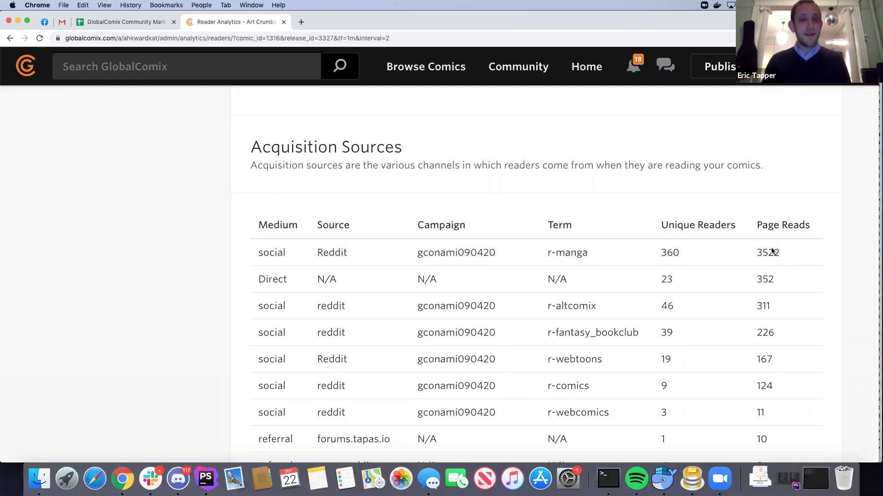
scroll(652, 253, up, 8)
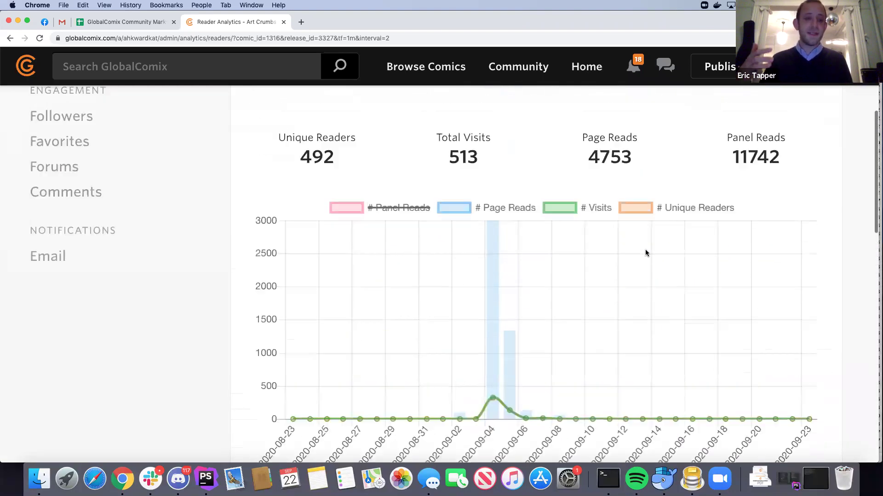
key(super+minus)
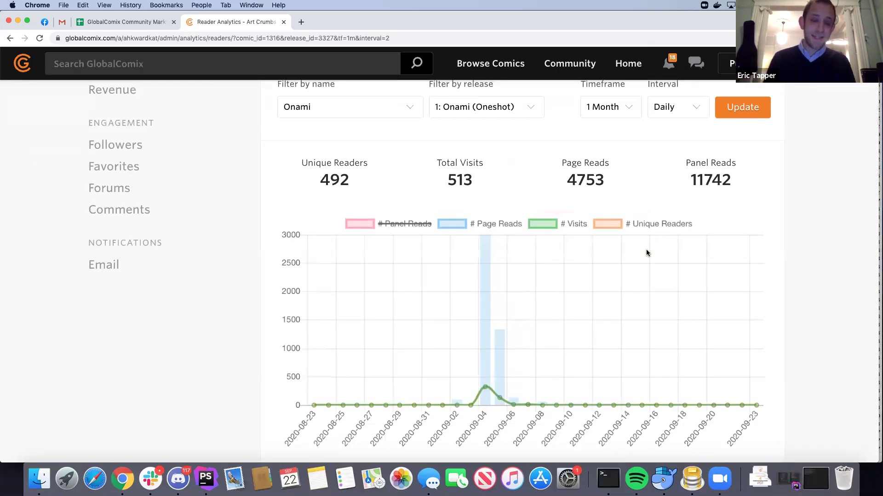
scroll(642, 244, up, 3)
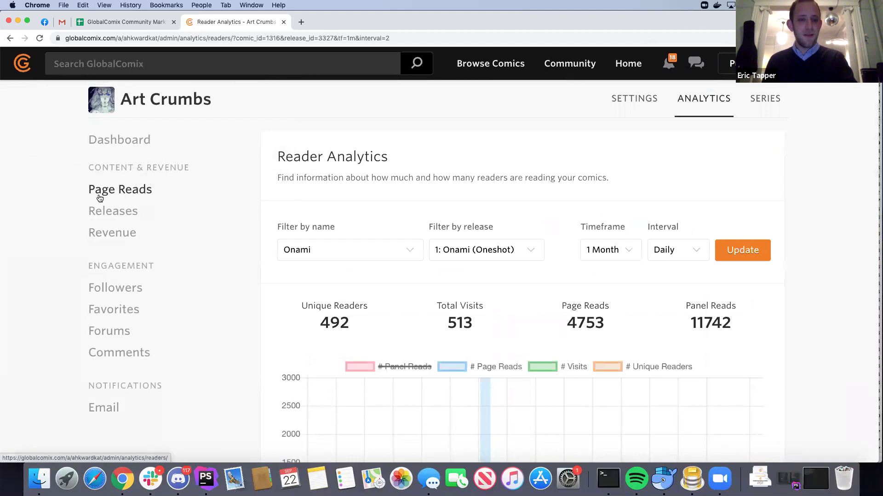
Open the release analytics and filter them to the comic Onami, release 1: Onami (Oneshot).
click(115, 213)
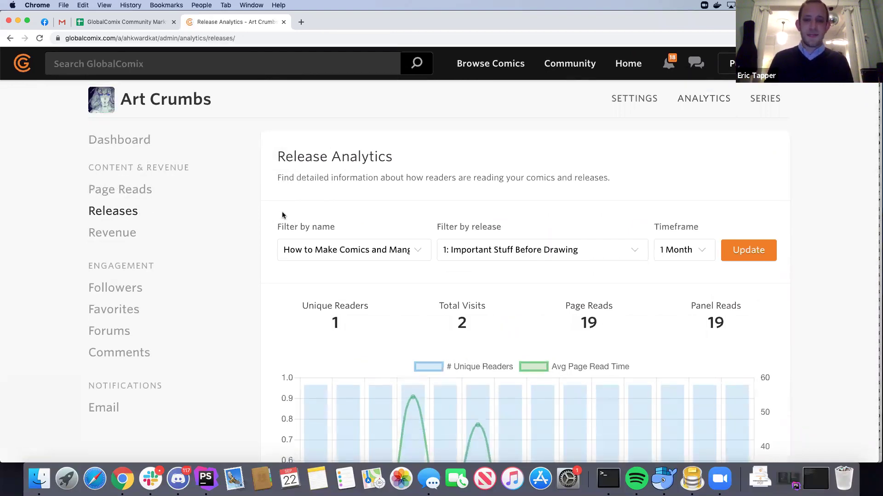
scroll(282, 215, down, 2)
click(322, 193)
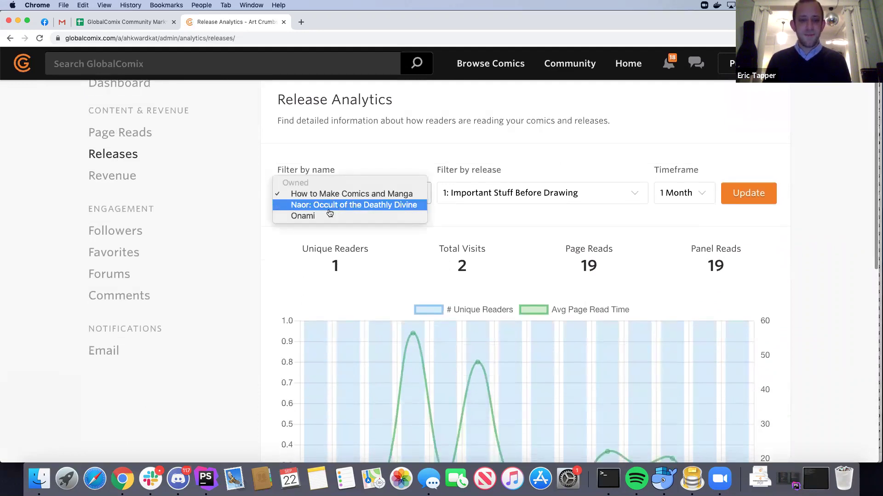
click(352, 217)
click(487, 250)
click(564, 191)
Hide the Avg Page Read Time series in the Onami release chart and examine the unique readers per page.
scroll(577, 191, down, 5)
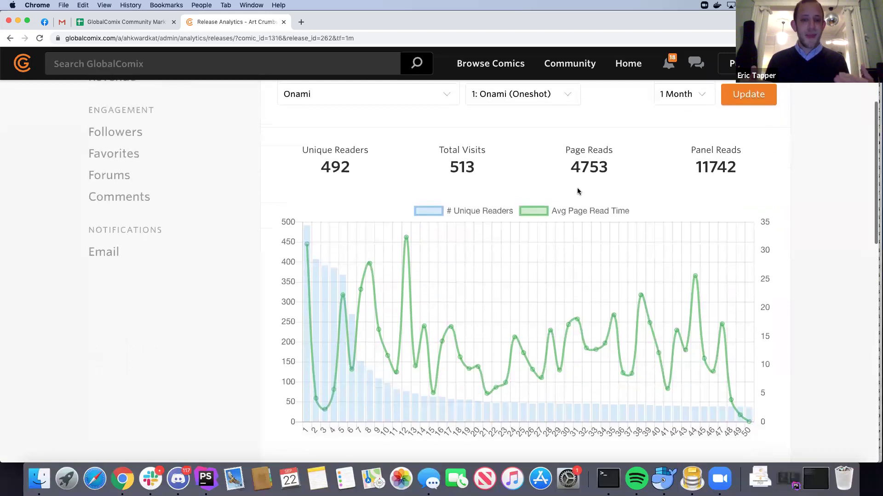
scroll(578, 192, down, 1)
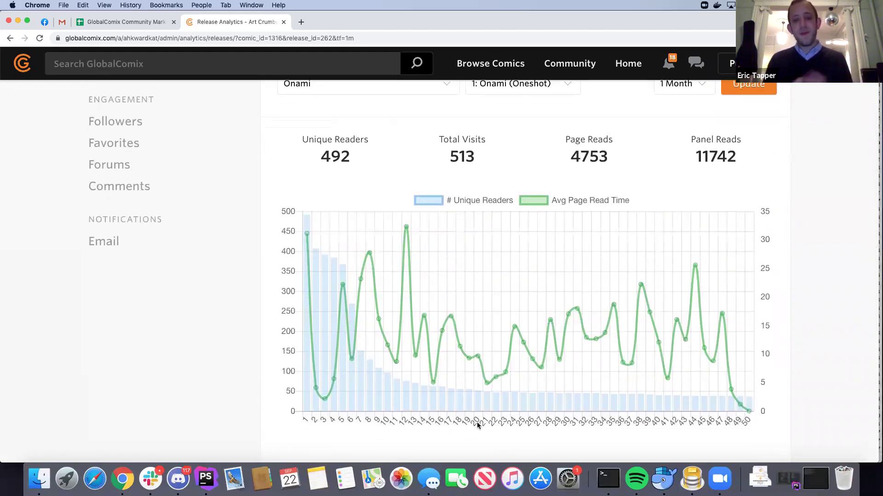
click(564, 202)
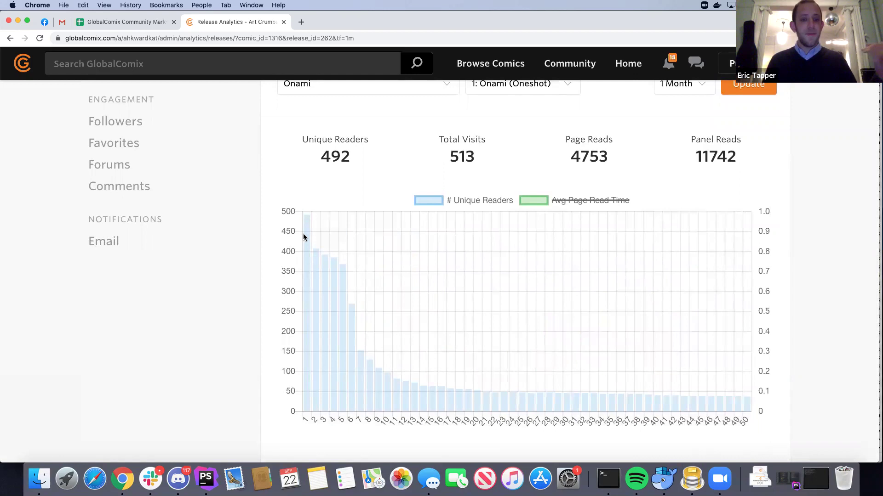
mouse_move(304, 244)
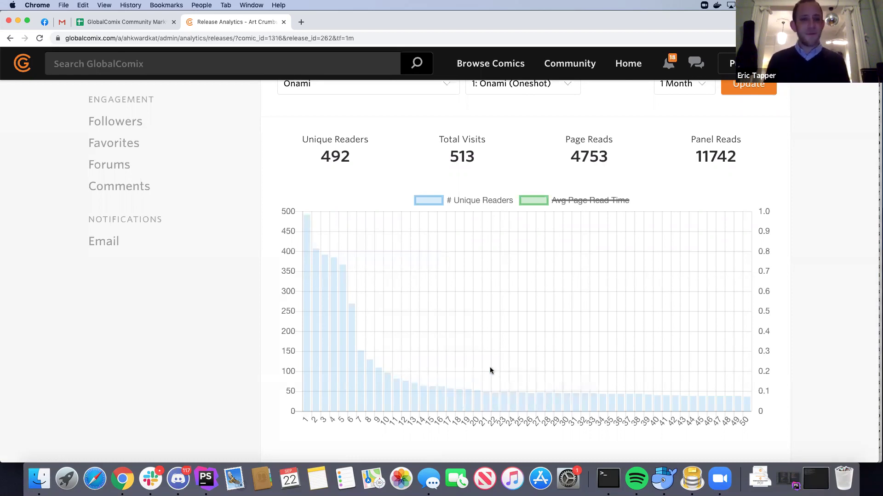
Compare the Acquisition Sources table with the per-page unique reader drop-off in the Onami release chart.
scroll(490, 370, down, 5)
drag(285, 340, 755, 437)
click(755, 437)
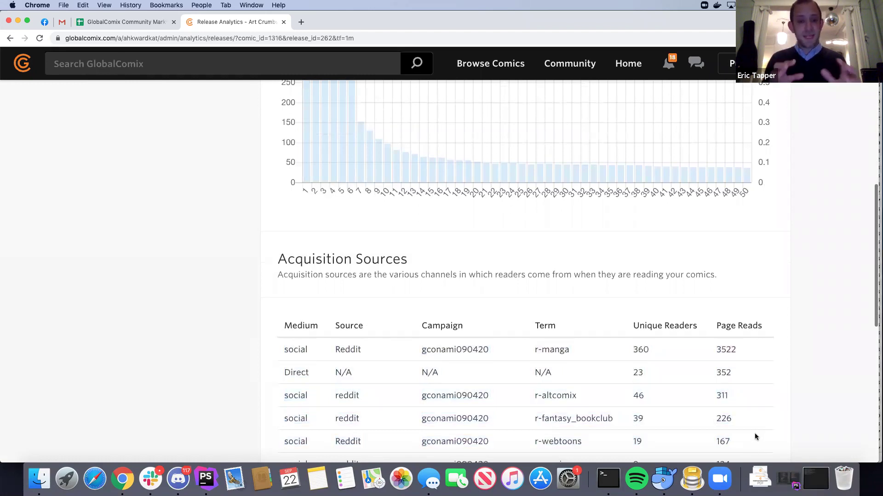
scroll(754, 435, up, 3)
scroll(754, 434, down, 2)
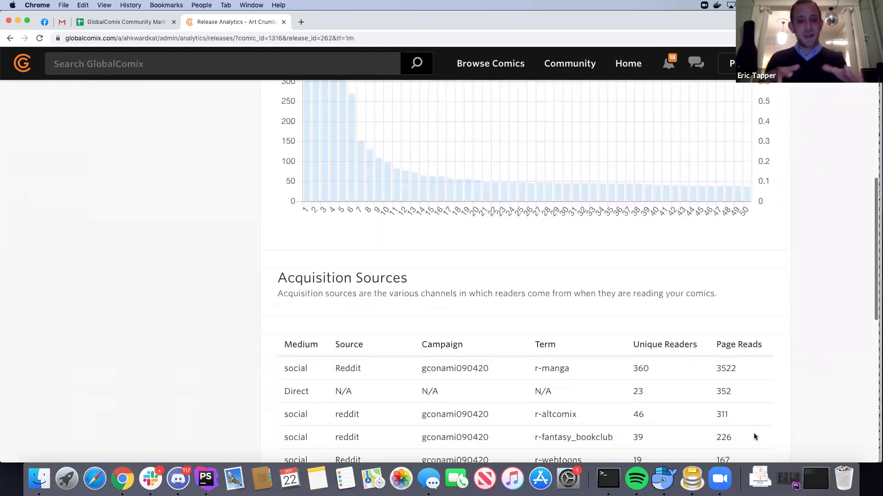
scroll(742, 416, up, 1)
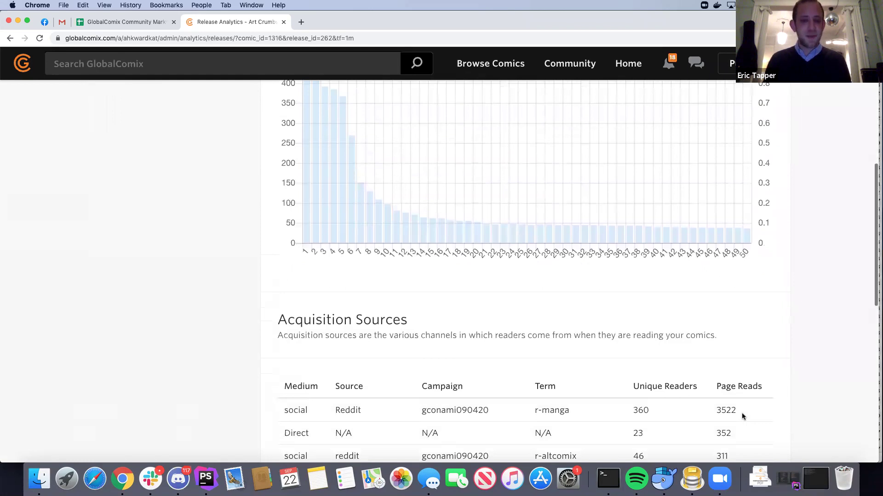
scroll(742, 417, up, 1)
scroll(741, 416, down, 2)
scroll(741, 417, down, 1)
scroll(741, 416, up, 4)
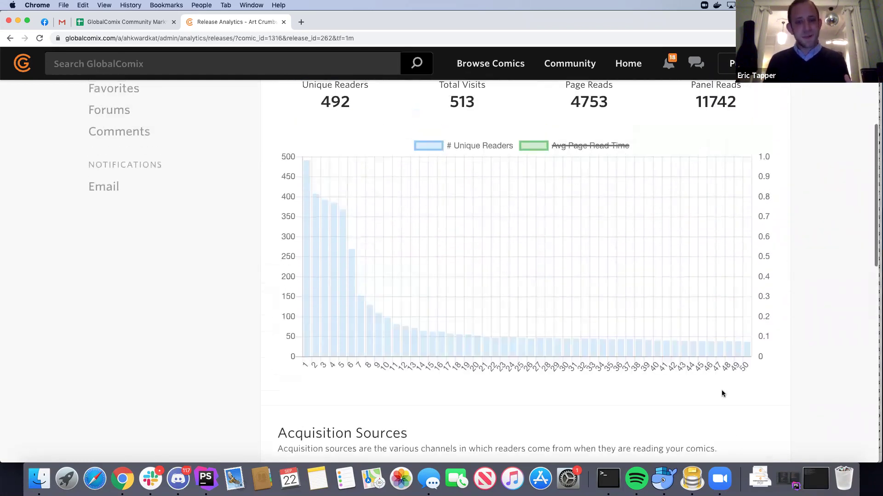
Show the Avg Page Read Time series again in the Onami release chart and inspect the read times and unique readers page by page.
scroll(512, 156, up, 1)
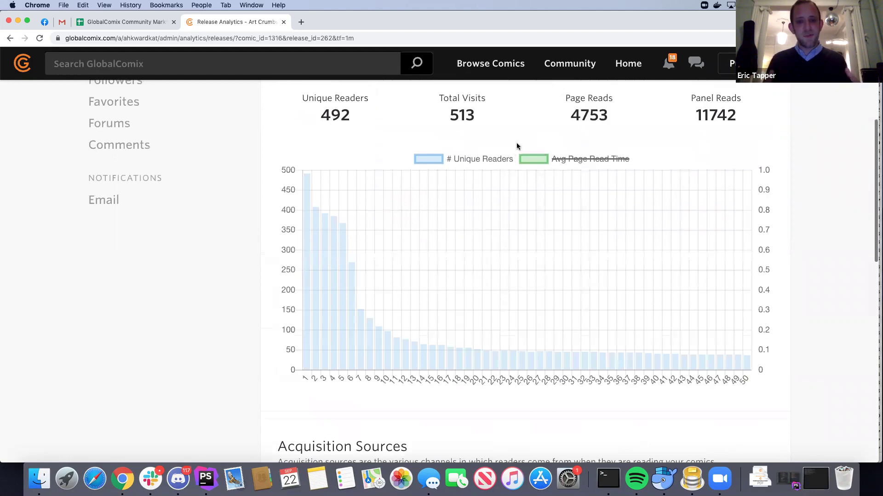
click(569, 159)
scroll(546, 139, down, 1)
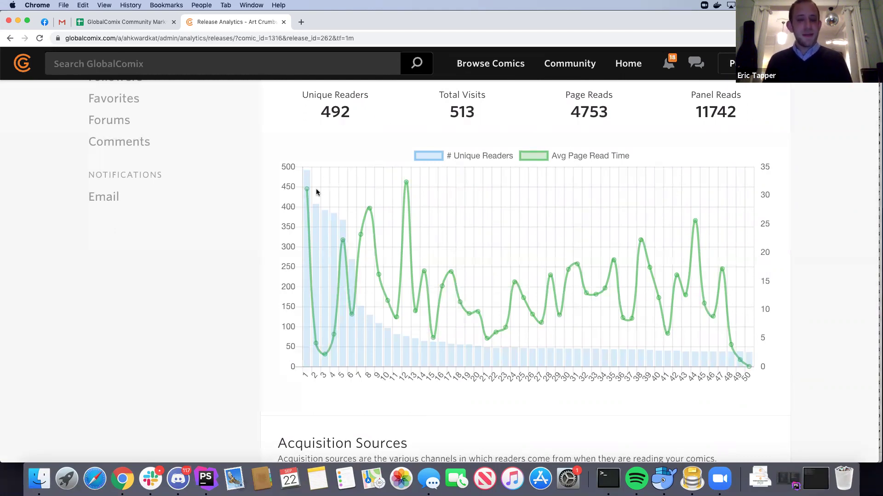
mouse_move(307, 192)
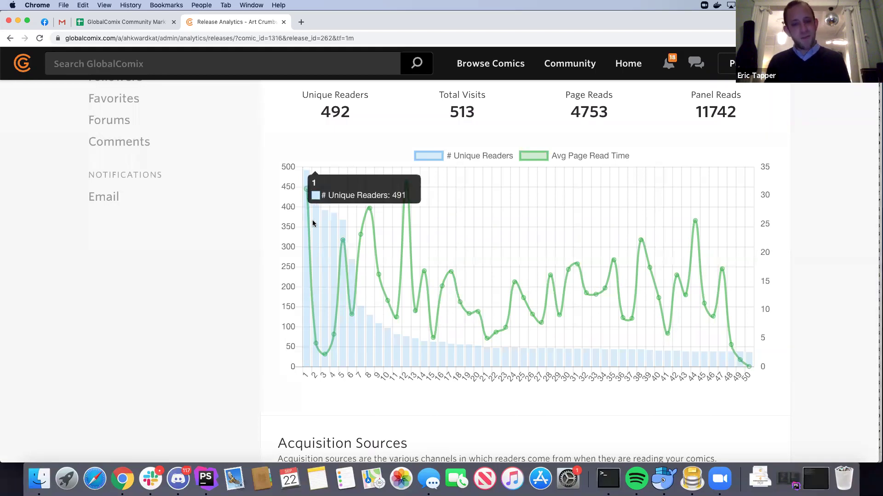
mouse_move(316, 345)
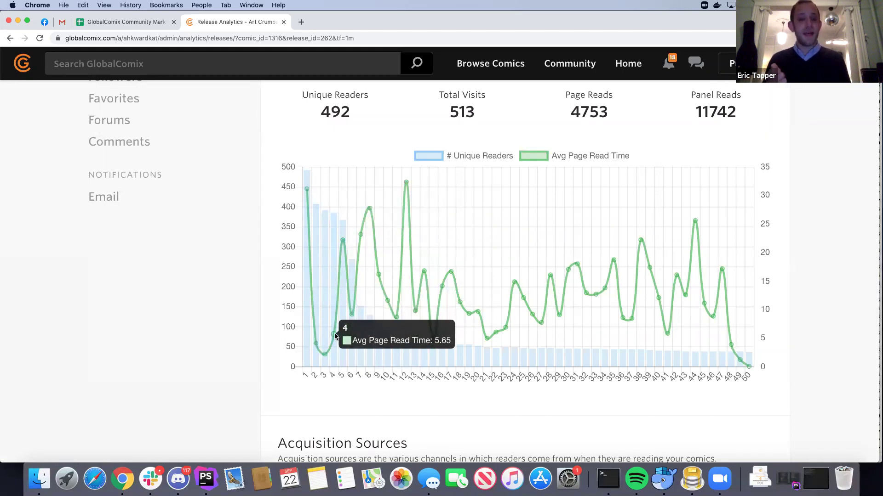
mouse_move(406, 183)
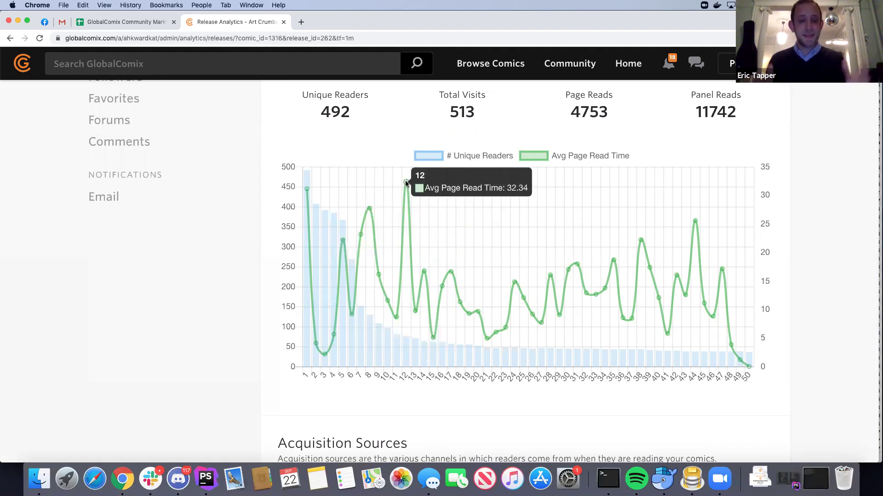
mouse_move(423, 271)
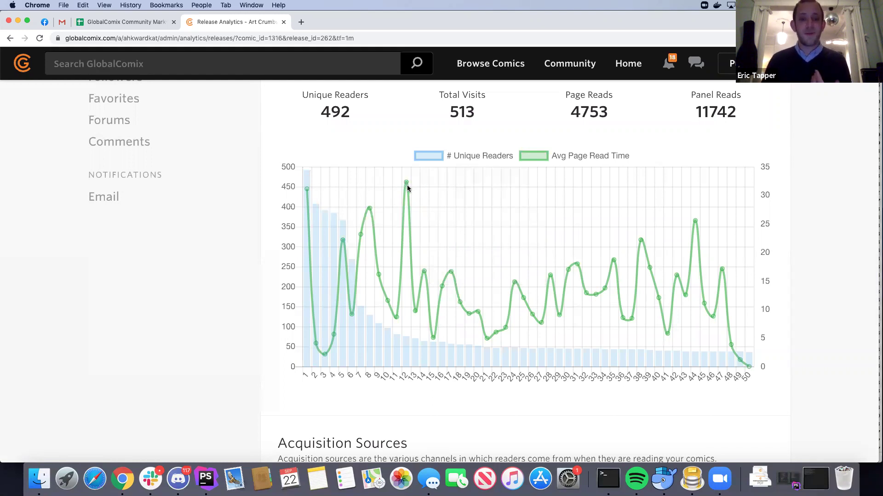
mouse_move(394, 317)
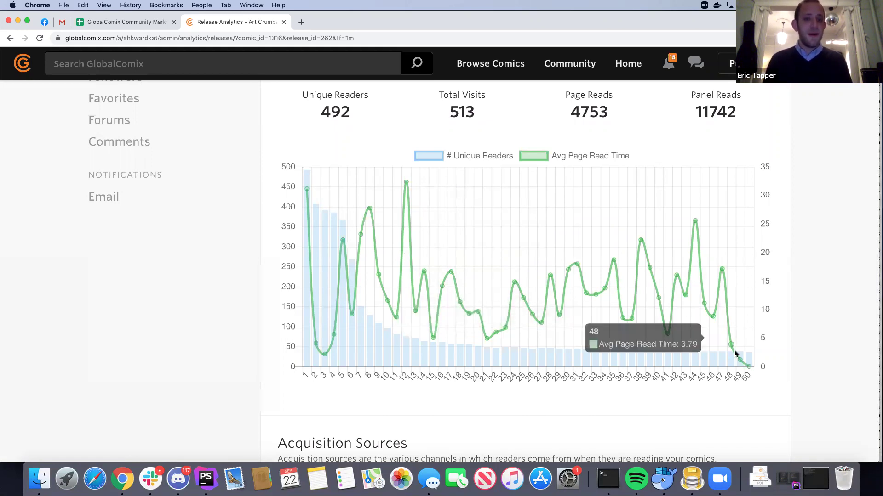
mouse_move(751, 367)
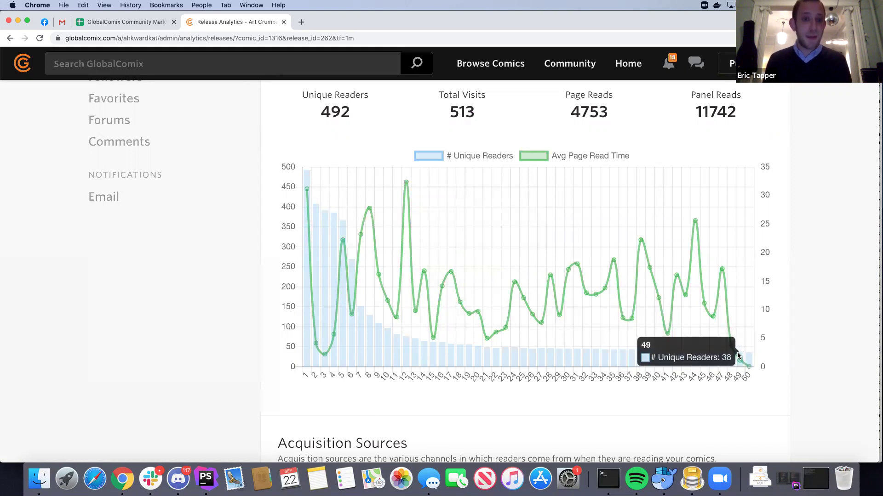
mouse_move(733, 346)
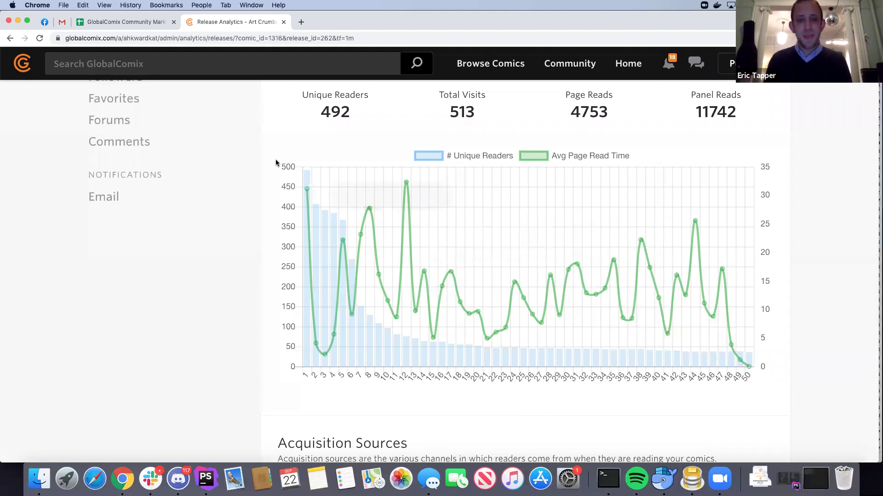
Reduce the page zoom to 100% and review the Onami release filters and reader totals together with the chart.
scroll(227, 195, up, 2)
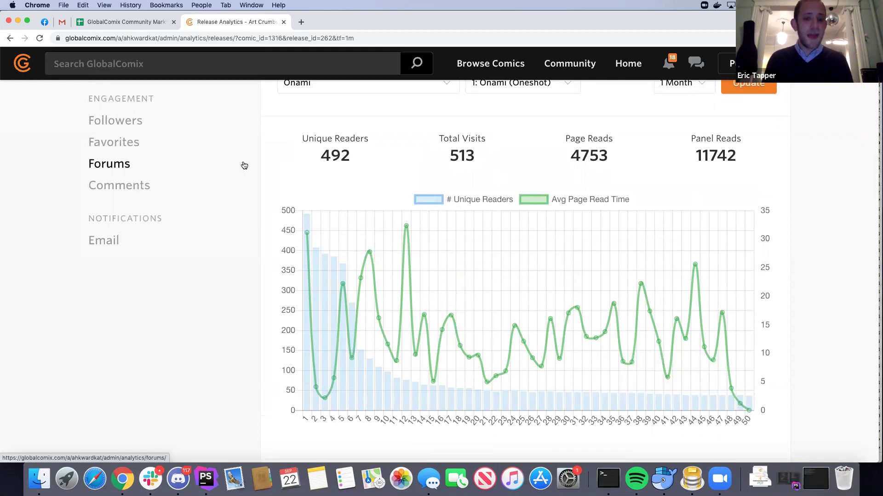
scroll(317, 156, up, 2)
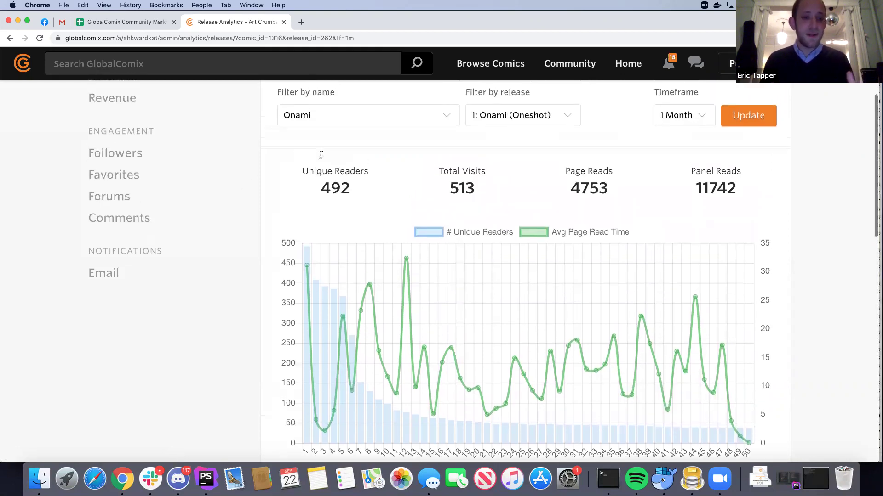
scroll(320, 154, down, 3)
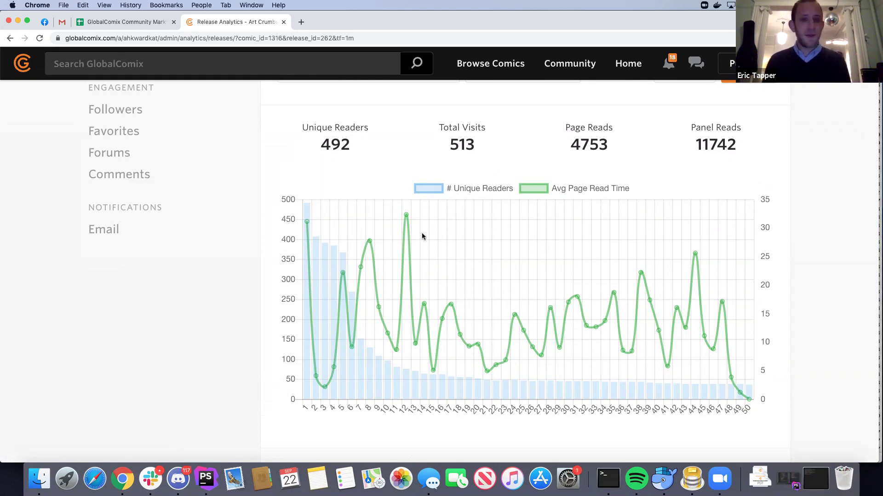
key(super+minus)
key(super+minus)
key(super+minus)
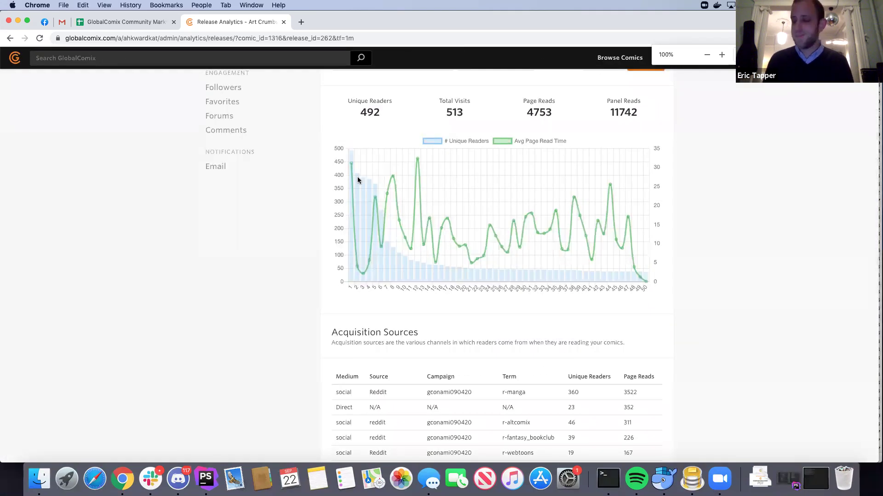
scroll(351, 240, up, 3)
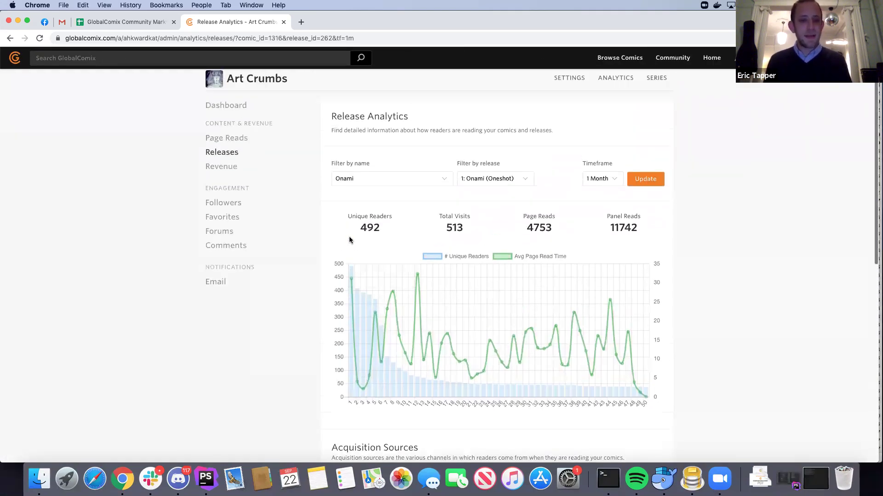
scroll(347, 238, up, 1)
scroll(347, 238, down, 1)
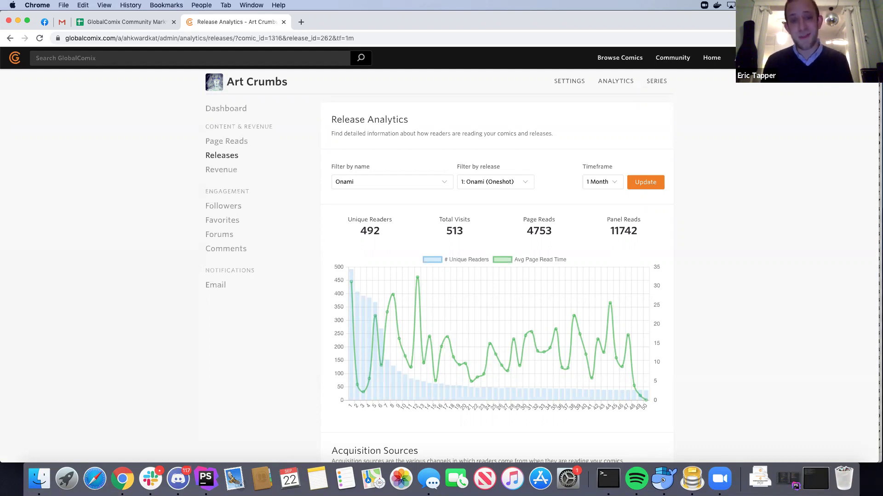
Compare the Onami release analytics for the 1 Week timeframe with those for 1 Month.
click(598, 181)
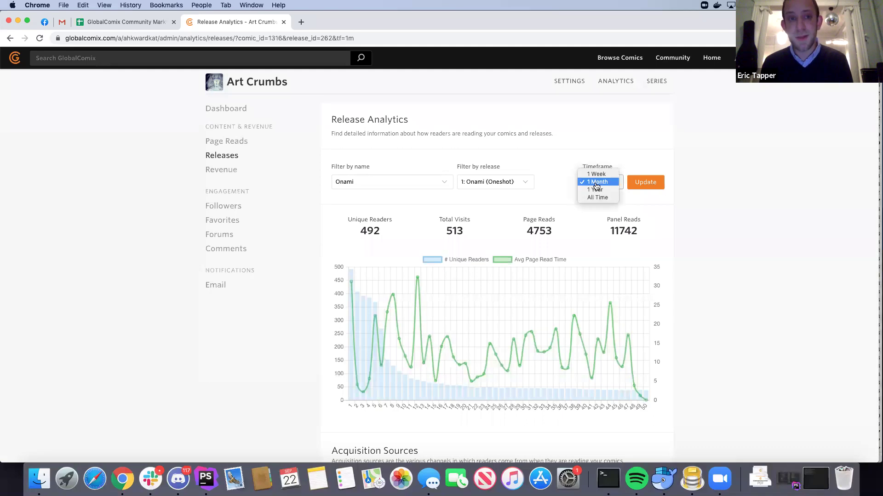
click(595, 174)
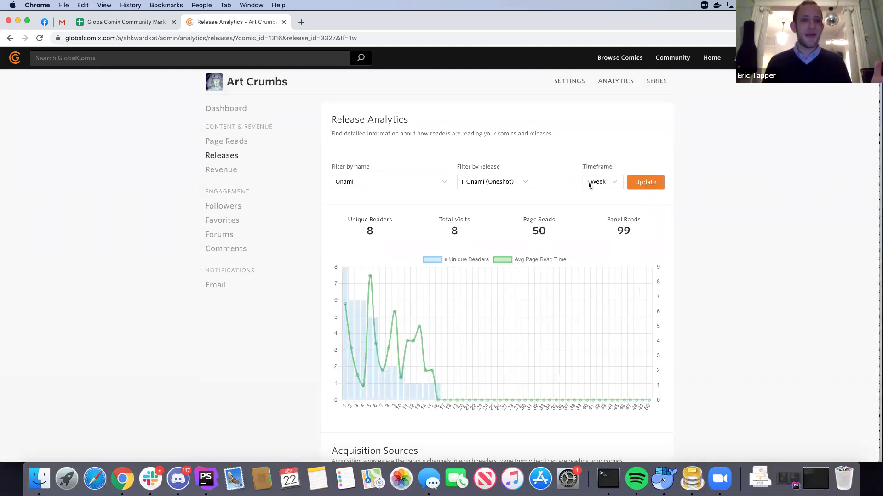
click(596, 183)
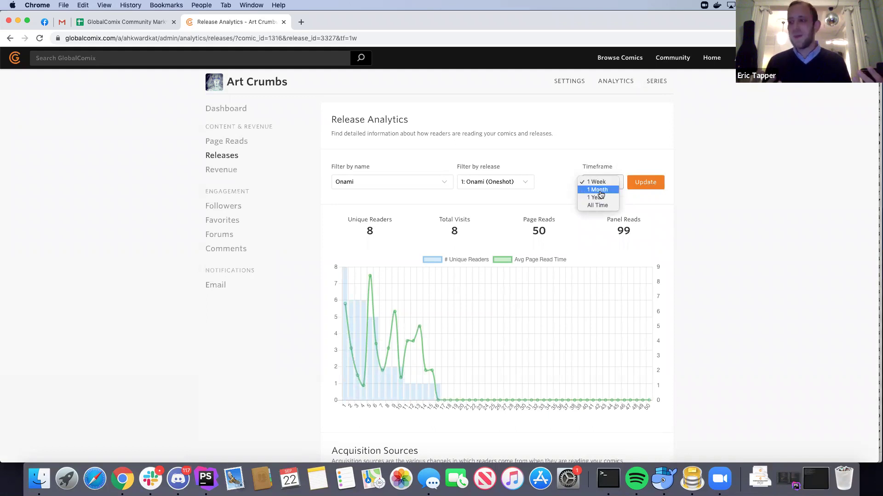
click(598, 190)
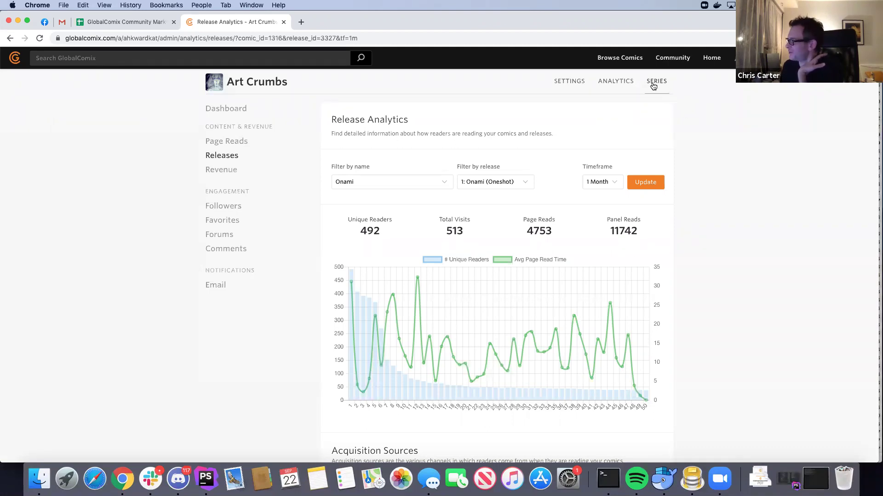
Open the Art Crumbs series list, search the site for "demo" and go to the GlobalComixDemoPublishing creator page.
click(667, 87)
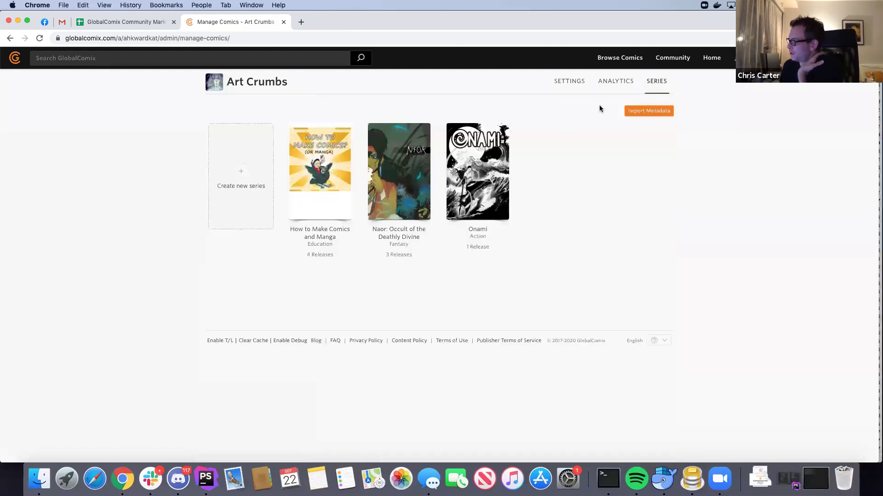
click(284, 54)
text(demo)
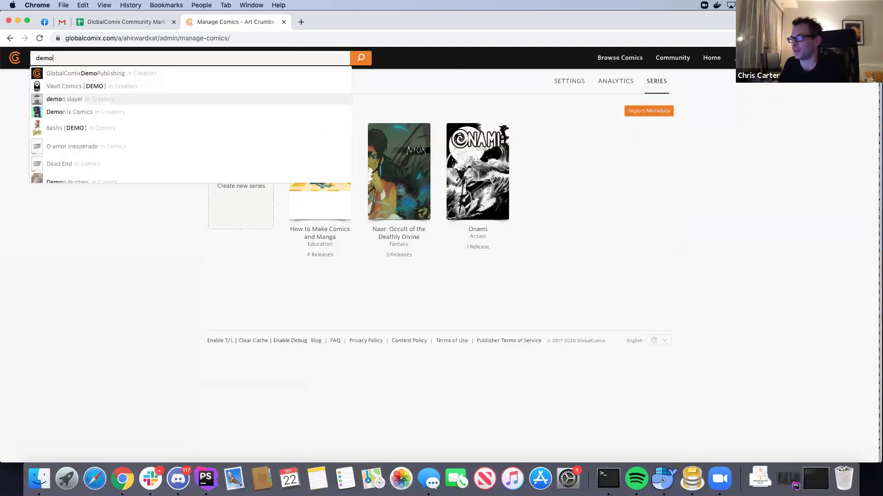
key(Up)
key(Up)
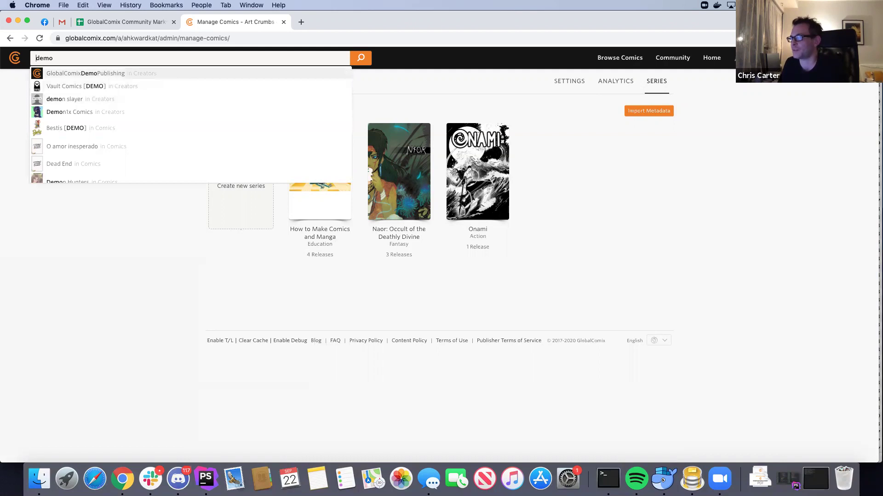
key(Return)
Open the demo publisher's series management and select Webinar Series Demo for editing.
click(271, 220)
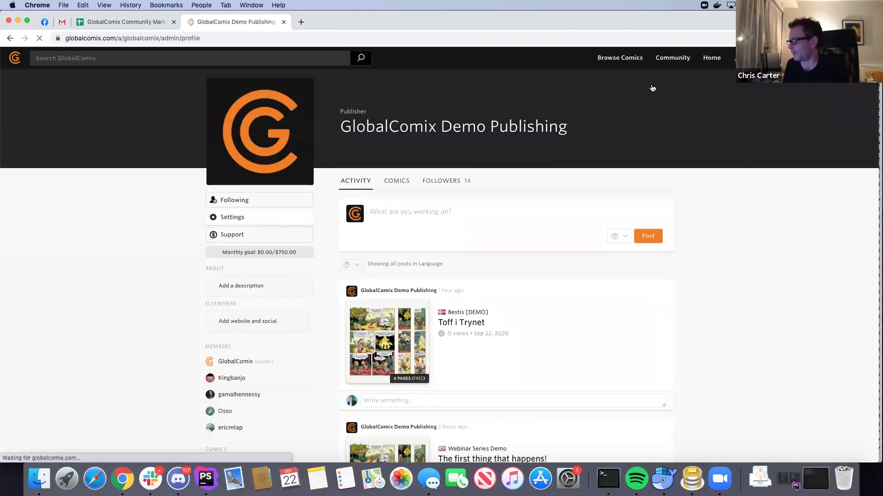
click(655, 82)
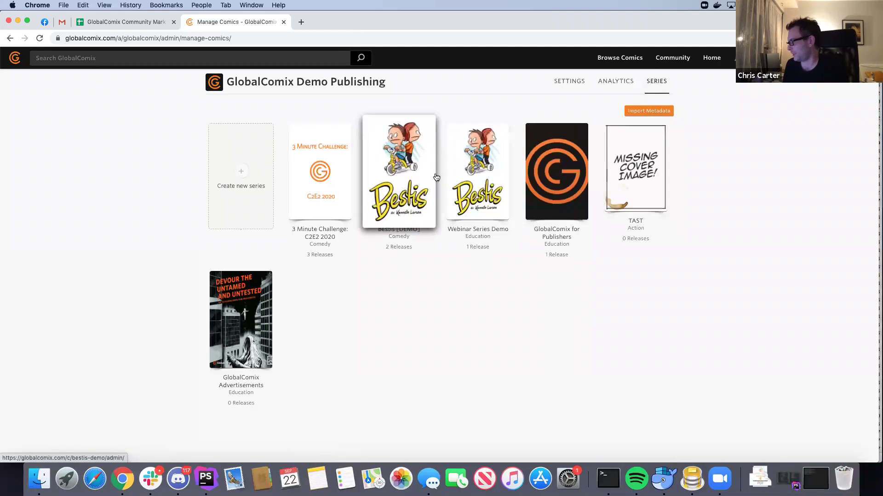
click(478, 173)
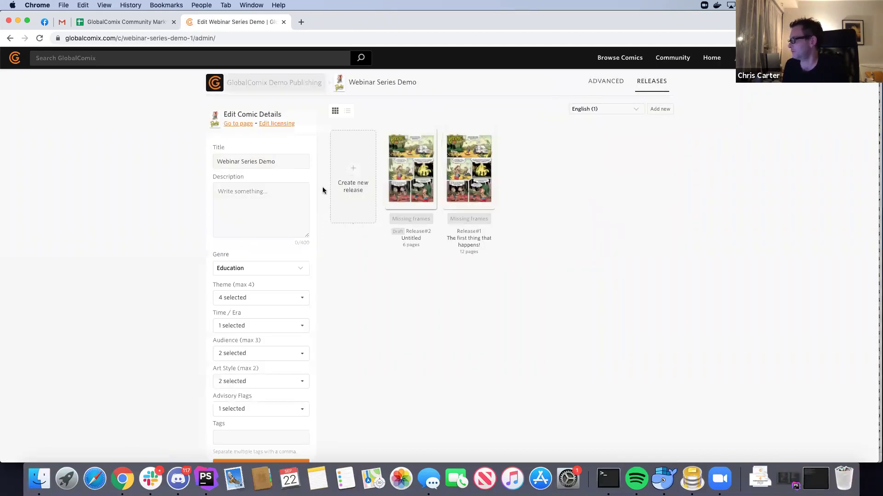
Disable Display in public lists in the Webinar Series Demo's advanced settings and reload the settings without saving.
click(606, 83)
scroll(518, 212, down, 3)
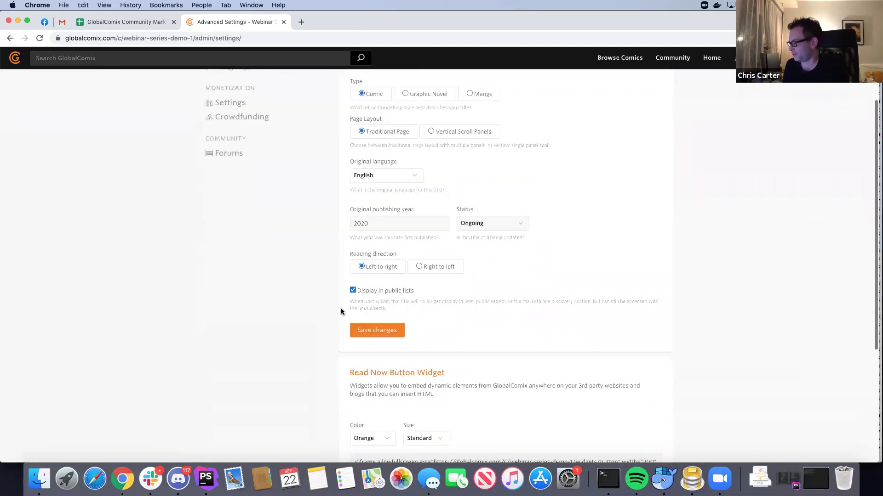
click(384, 293)
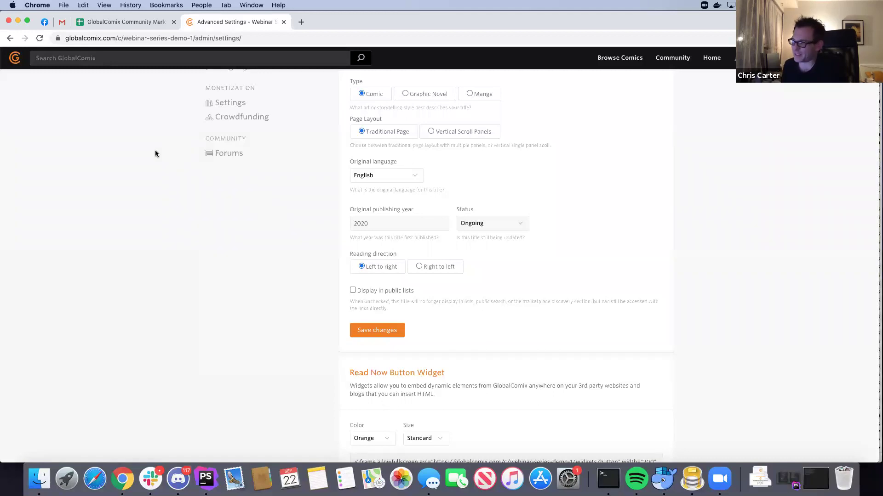
scroll(146, 157, up, 3)
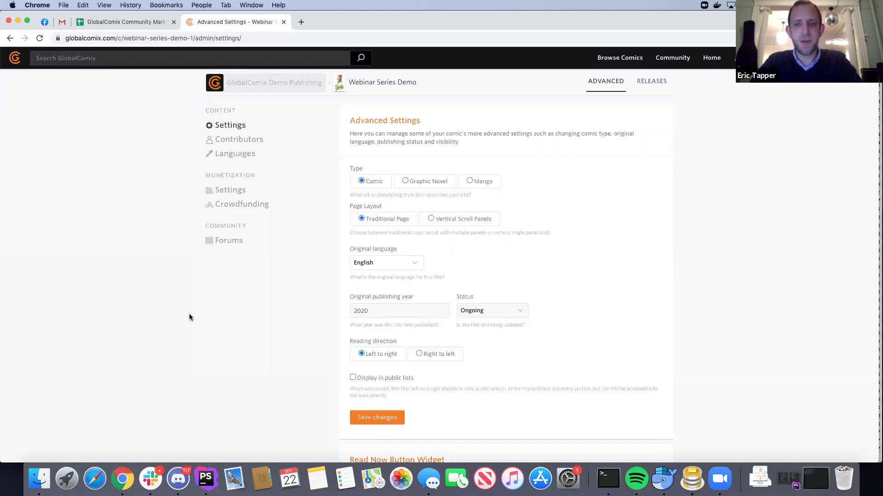
click(227, 127)
click(511, 164)
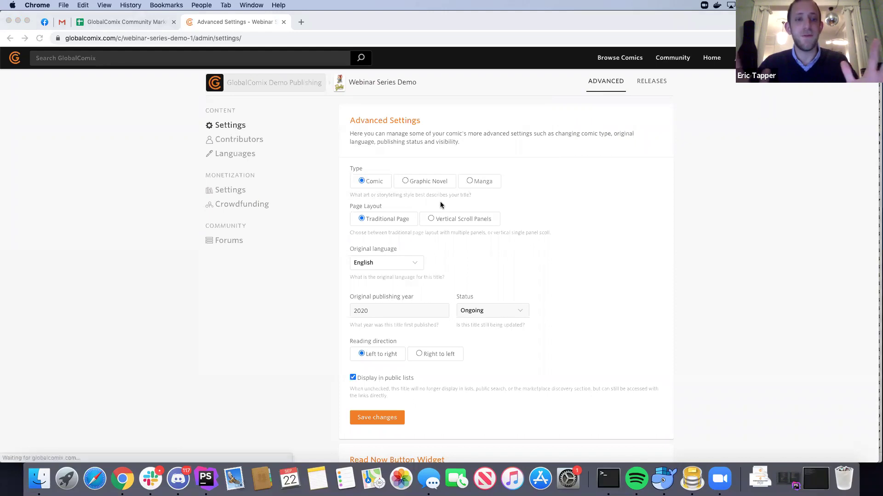
Return to GlobalComix Demo Publishing, open its identity settings and examine the Google Analytics Tracking ID field.
click(282, 86)
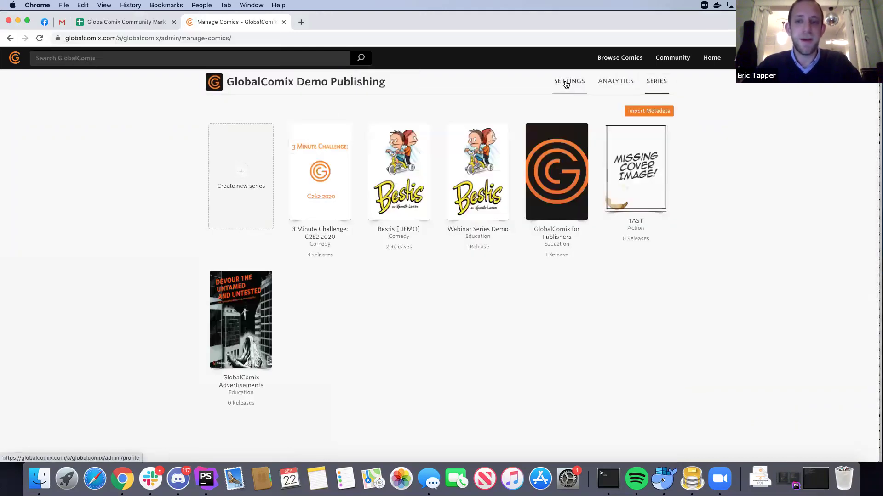
click(566, 83)
scroll(404, 294, down, 2)
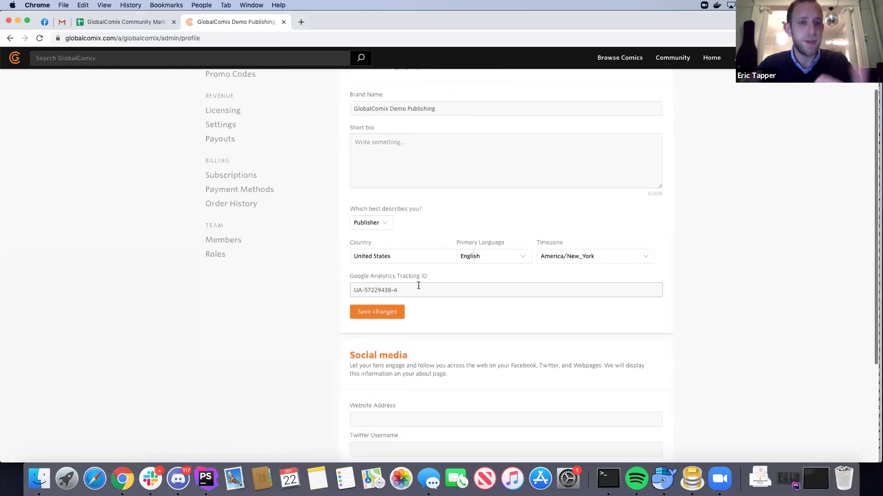
drag(356, 290, 423, 290)
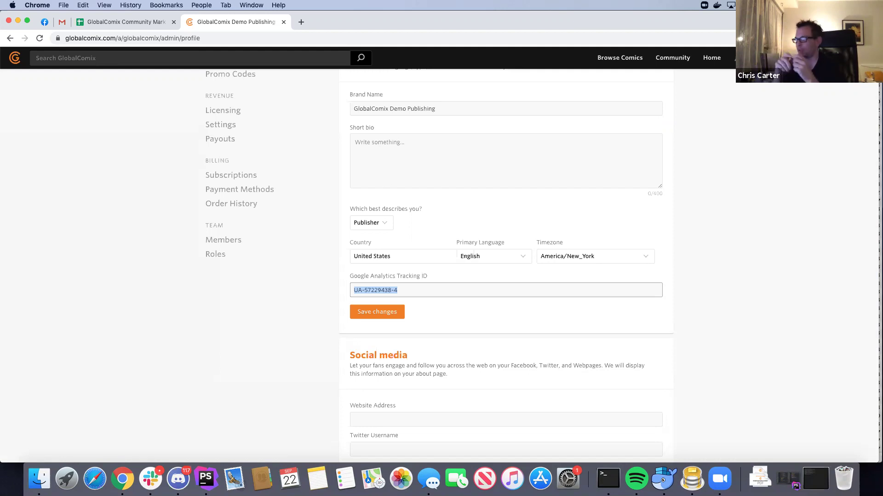
click(251, 348)
Open the publisher's promo codes settings and start creating a new promo code.
scroll(146, 178, up, 3)
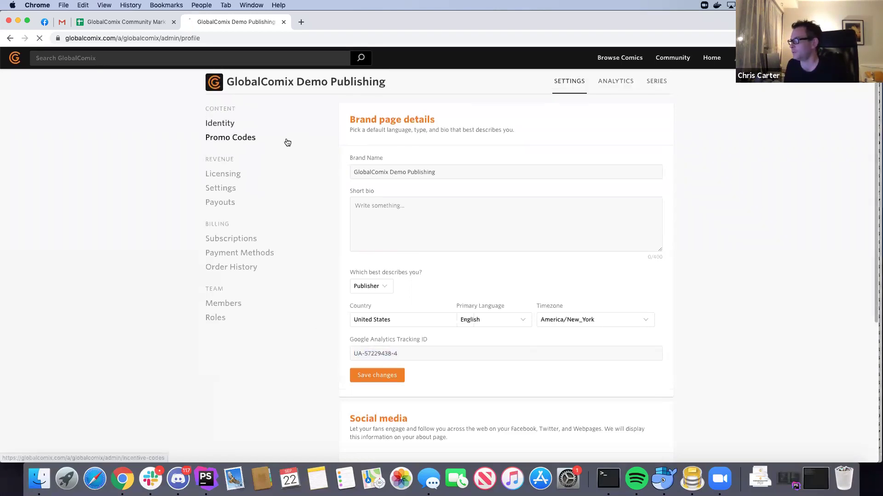
click(273, 141)
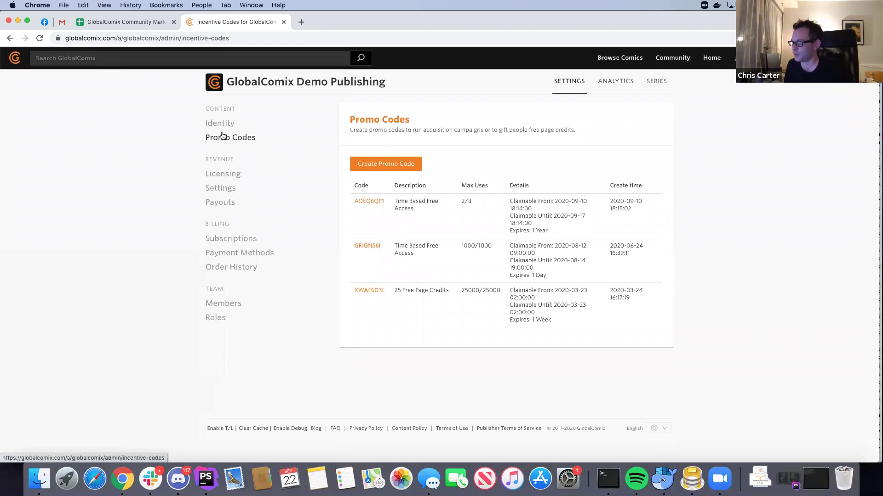
click(391, 167)
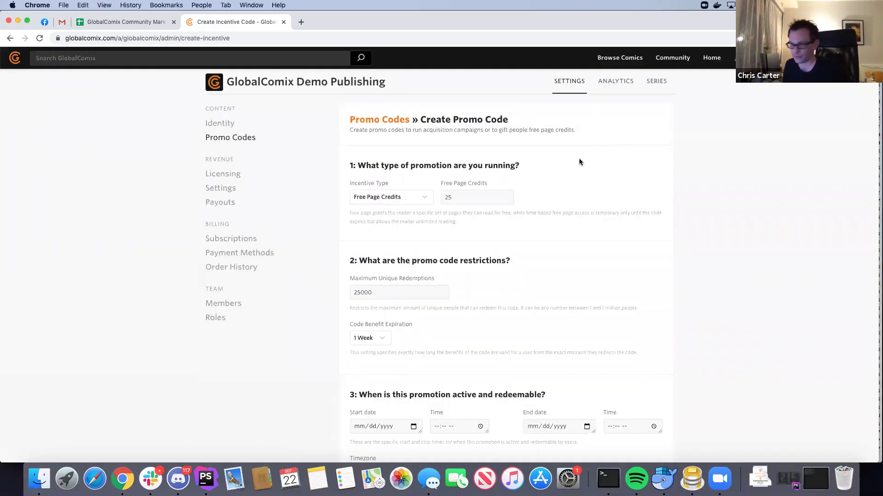
Set the new promo code's Maximum Unique Redemptions to 10.
scroll(579, 162, down, 2)
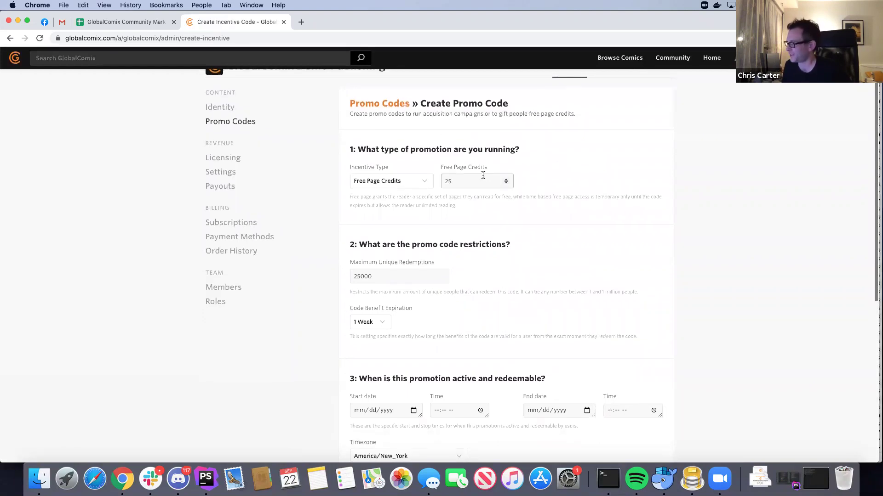
click(383, 274)
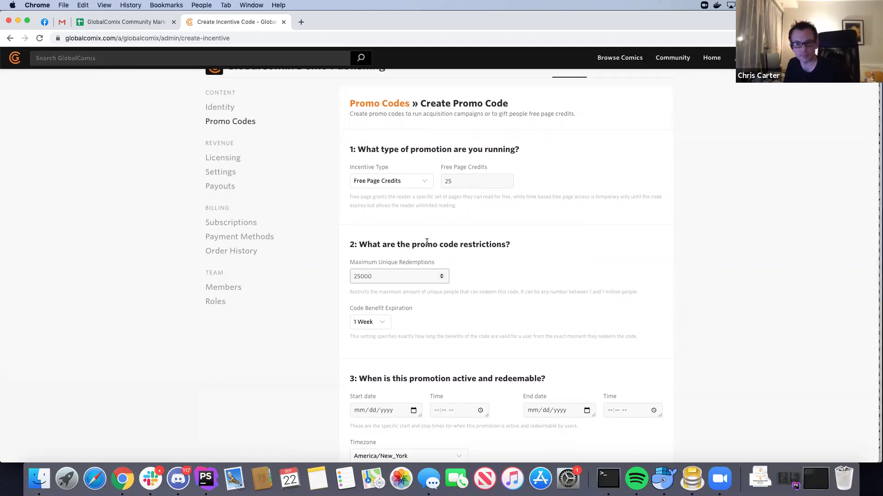
double_click(384, 276)
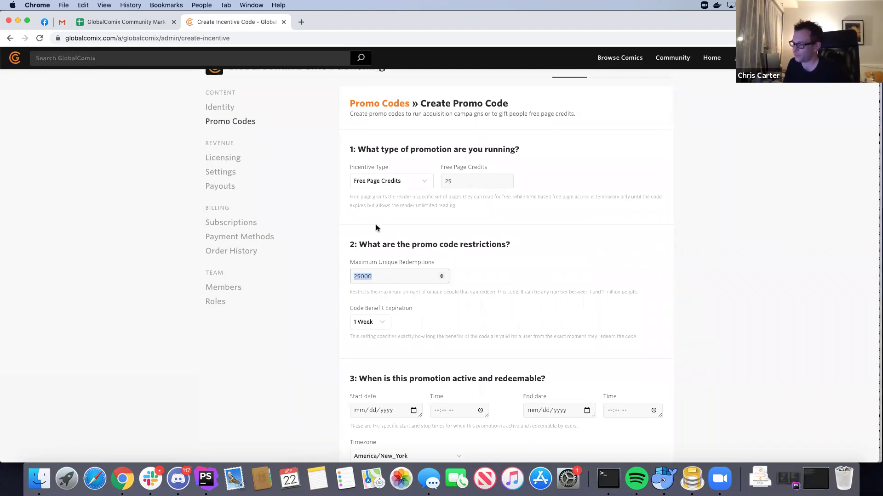
text(10)
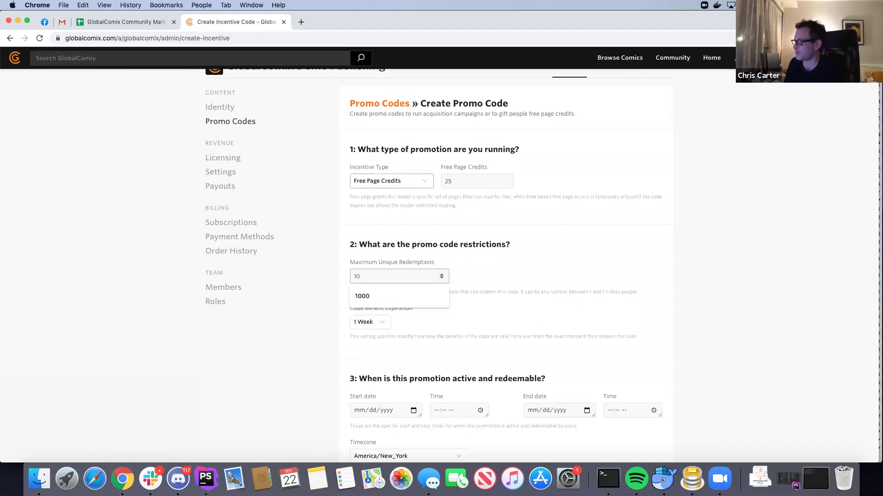
click(505, 252)
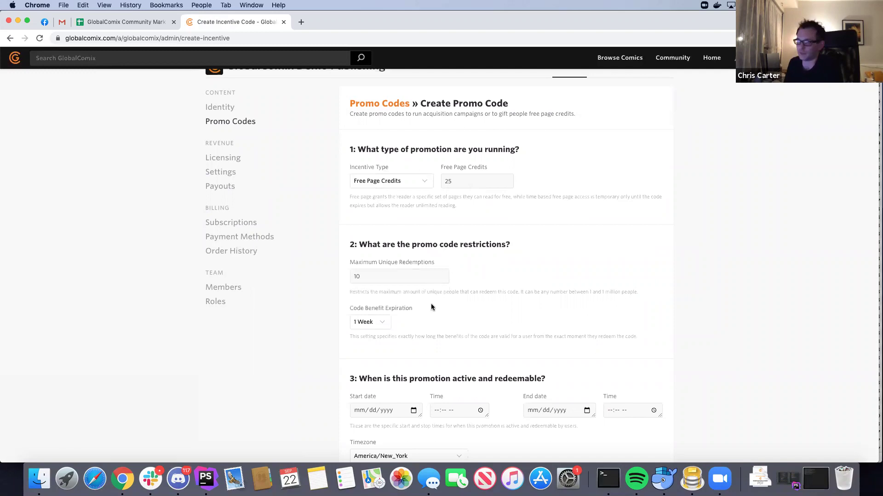
Set the promo code's incentive type to Time Based Free Access and its Code Benefit Expiration to 1 Year.
scroll(487, 265, down, 3)
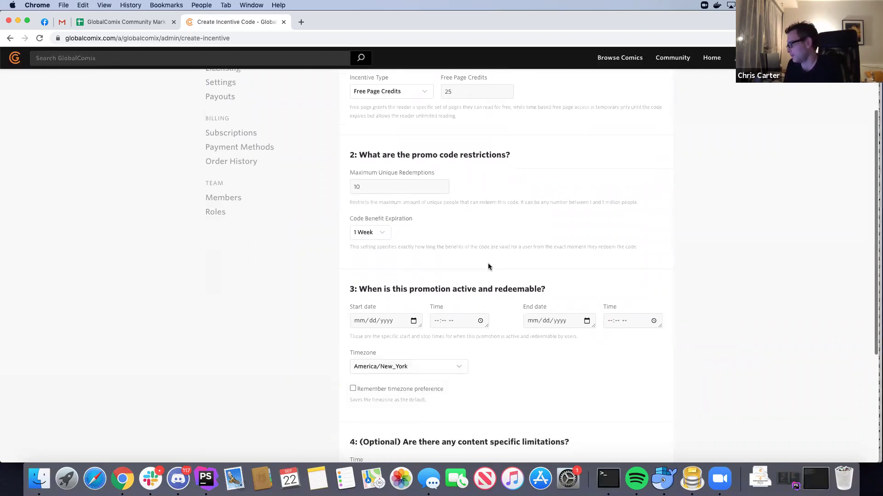
scroll(437, 285, down, 1)
scroll(427, 257, up, 4)
click(405, 184)
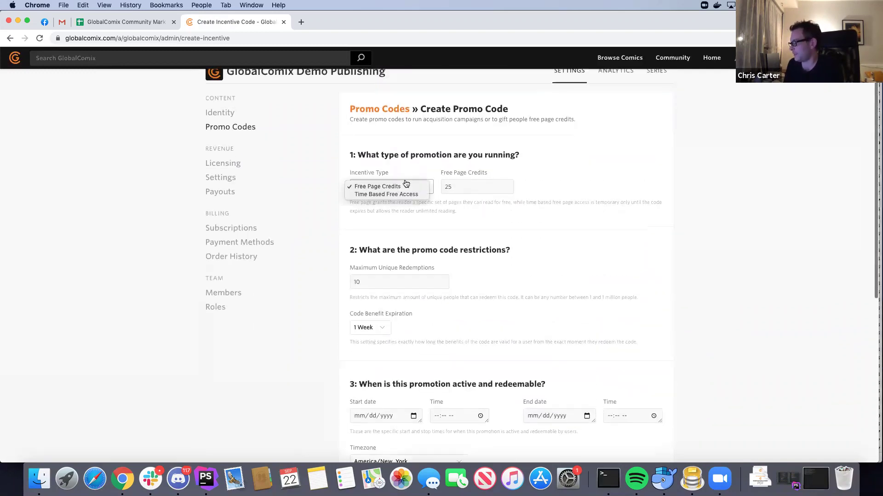
click(401, 194)
click(384, 330)
click(363, 360)
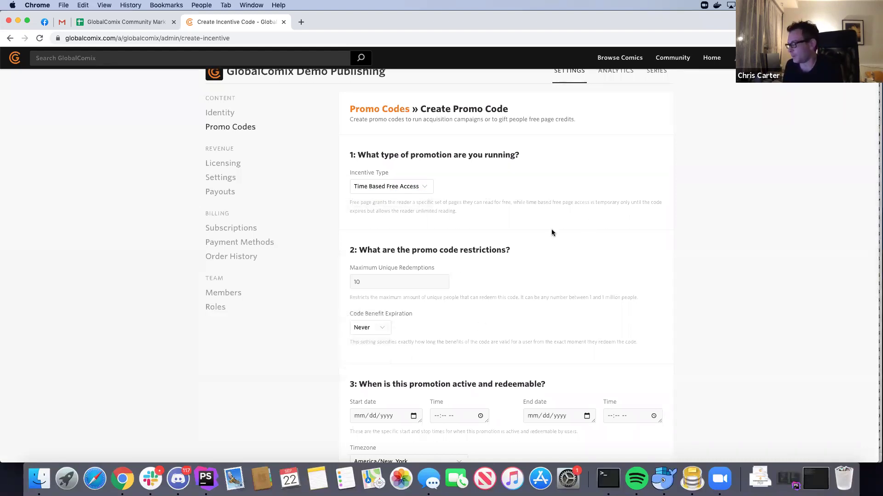
click(378, 330)
click(374, 326)
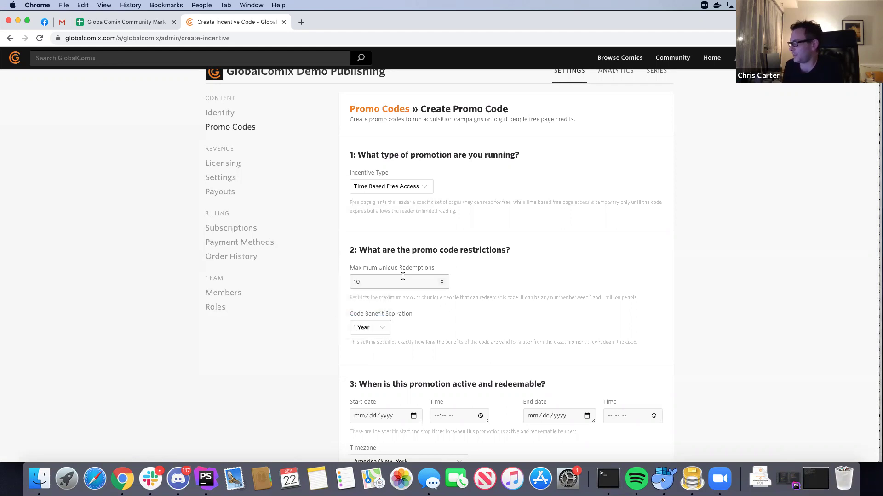
scroll(528, 252, down, 10)
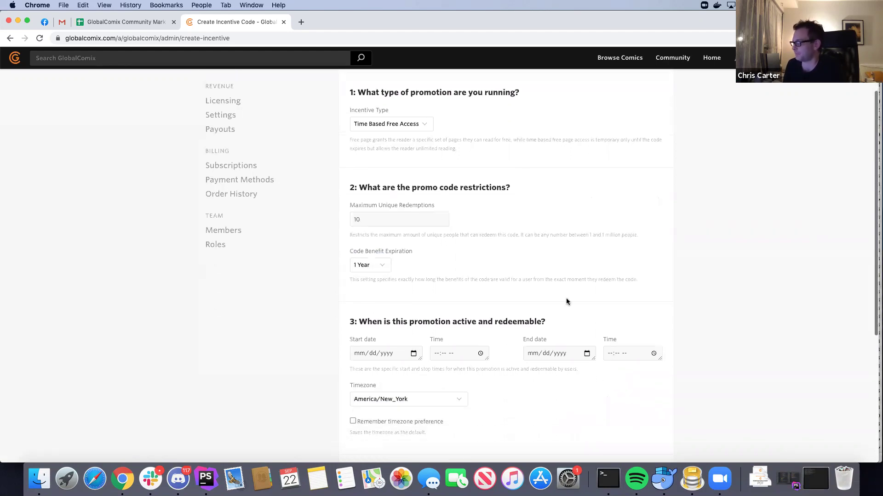
scroll(564, 297, up, 10)
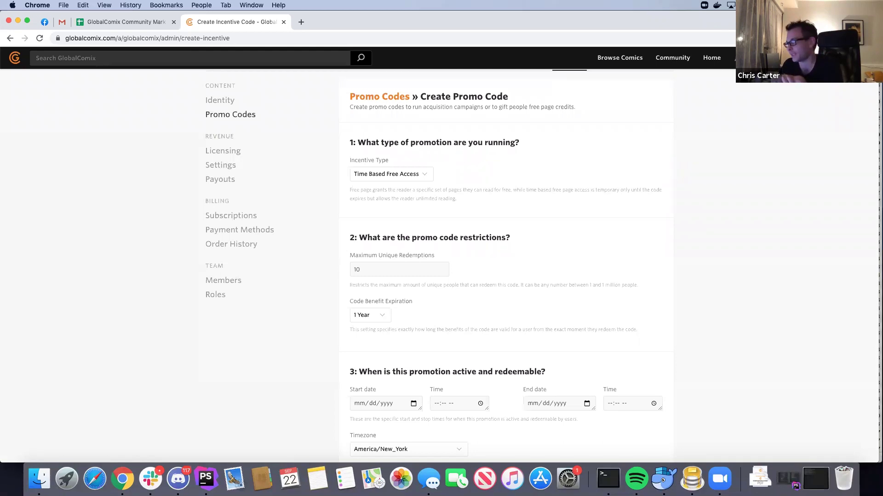
Go to the Community forums and open the GlobalComix Discord Live Chat thread.
click(666, 59)
click(510, 163)
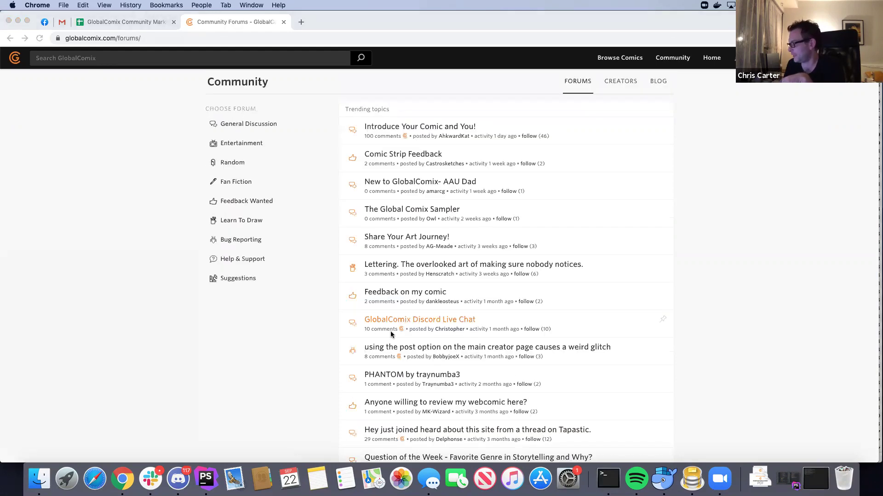
click(381, 321)
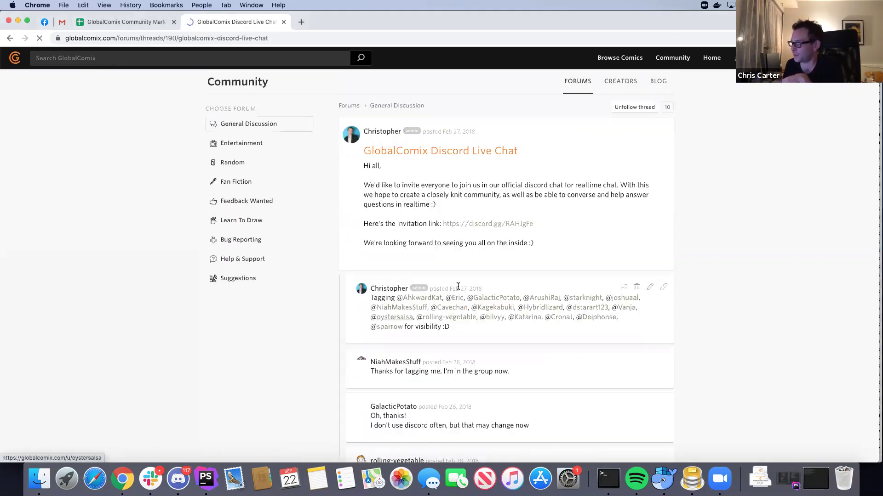